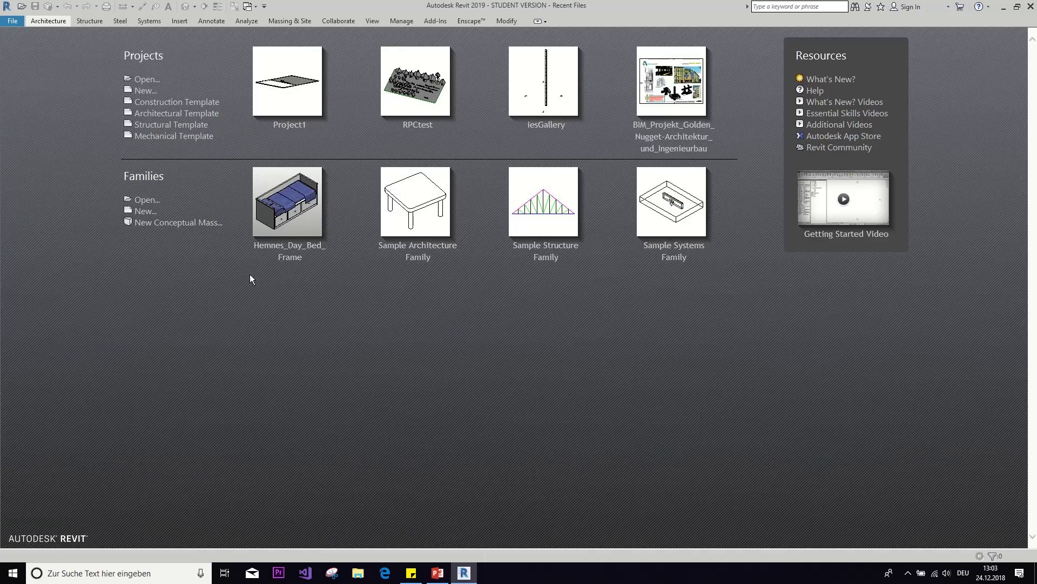
Create a new project from the Architectural Template, opening on its Level 0 floor plan
{"action": "left_click", "coordinate": [144, 91]}
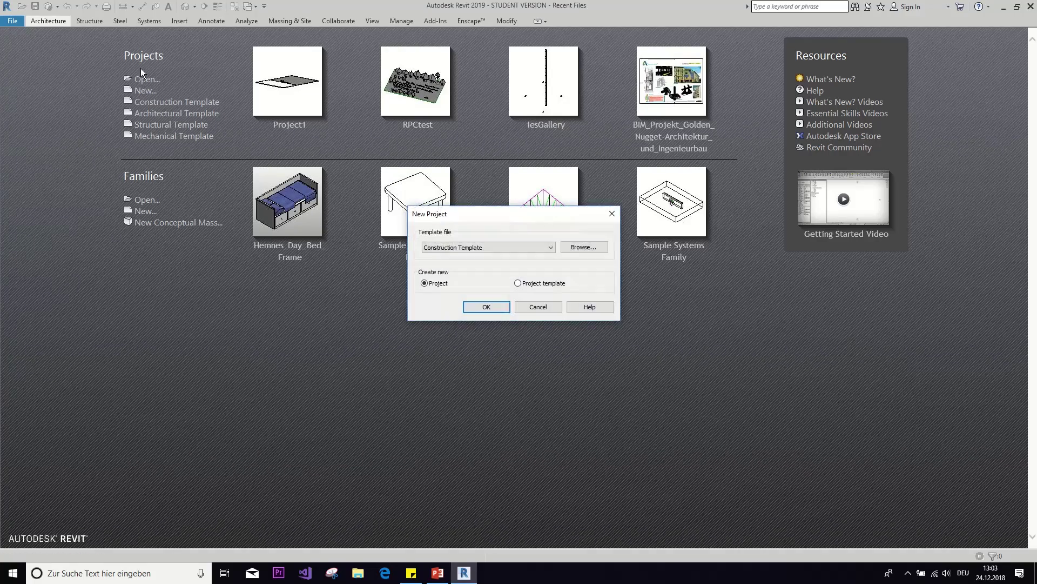
{"action": "left_click", "coordinate": [501, 247]}
{"action": "left_click", "coordinate": [496, 271]}
{"action": "left_click", "coordinate": [485, 308]}
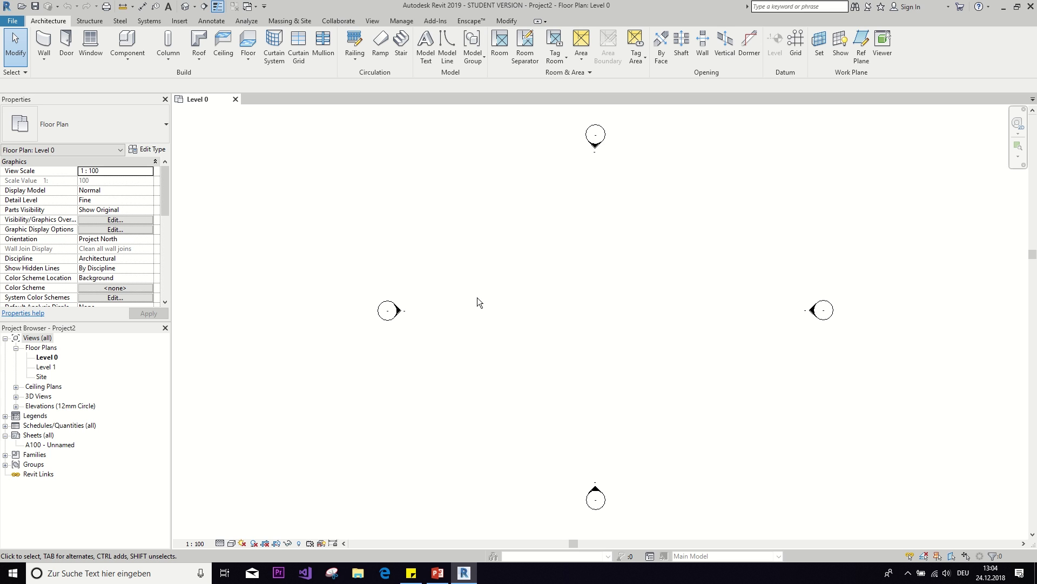
Start an in-place model in the Generic Models category with the default name
{"action": "left_click", "coordinate": [128, 60]}
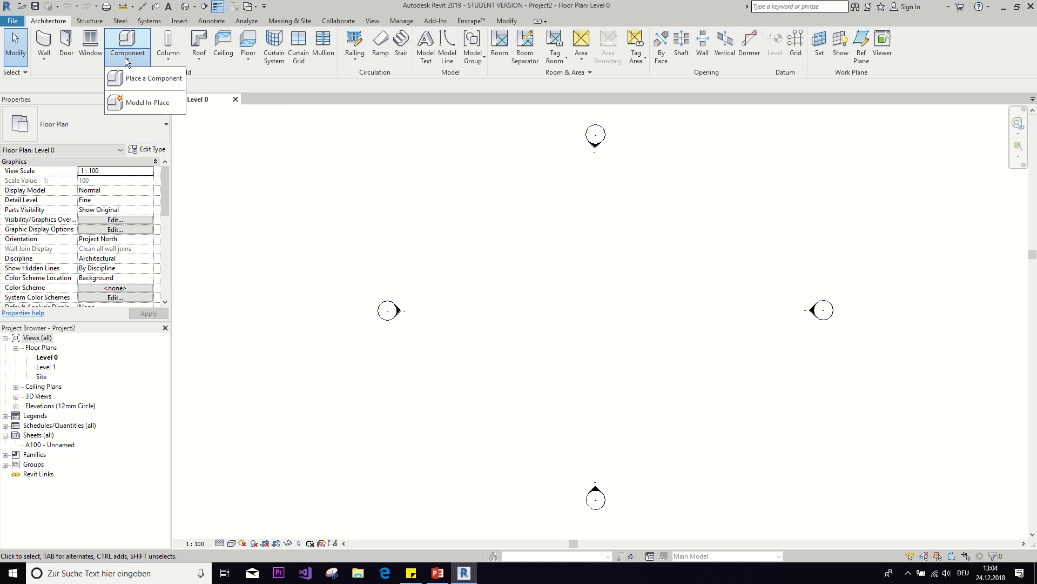
{"action": "left_click", "coordinate": [124, 103]}
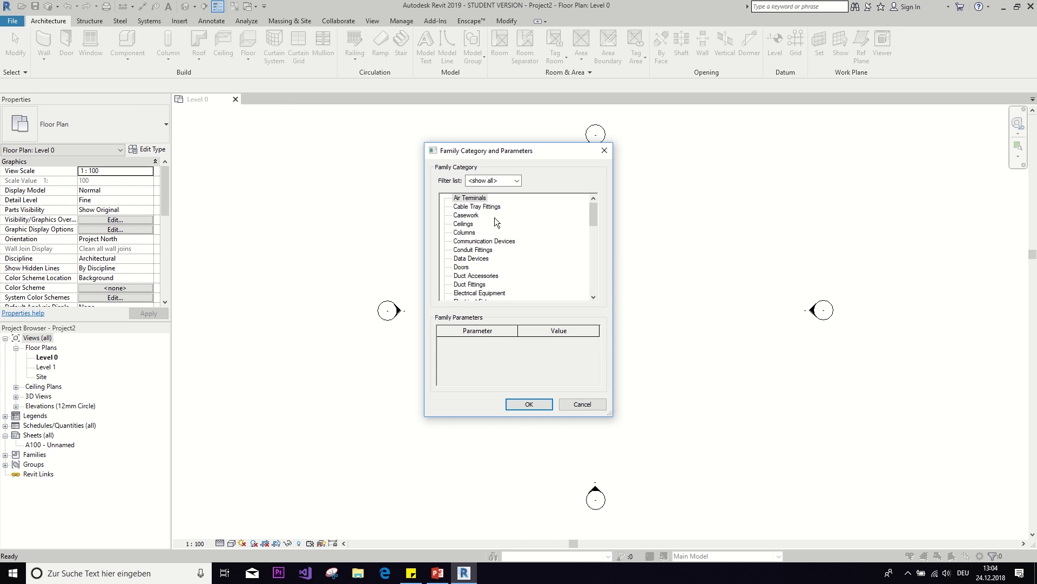
{"action": "scroll", "coordinate": [496, 221], "scroll_direction": "down", "scroll_amount": 4}
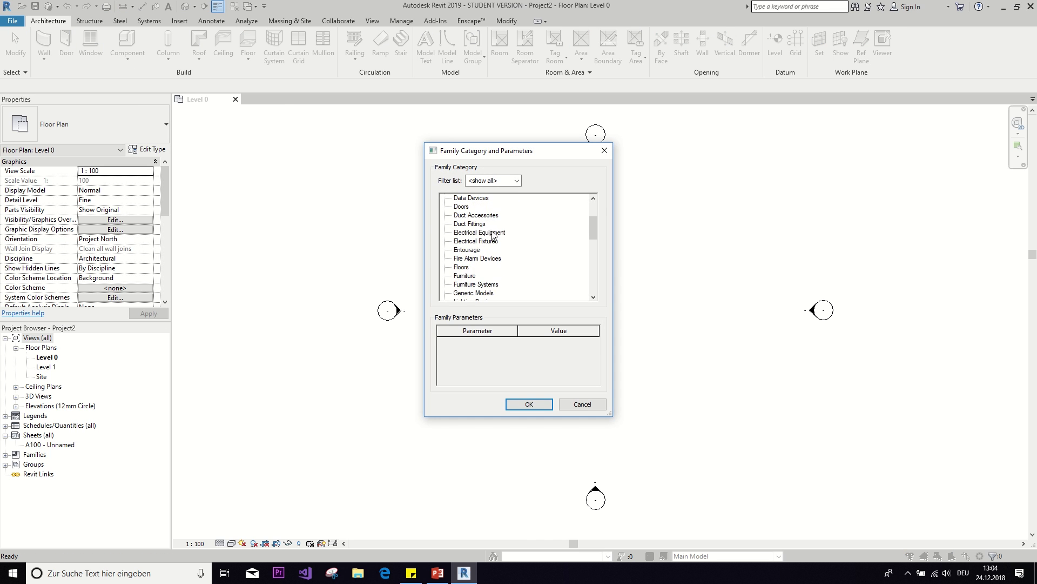
{"action": "left_click", "coordinate": [547, 409]}
{"action": "left_click", "coordinate": [534, 308]}
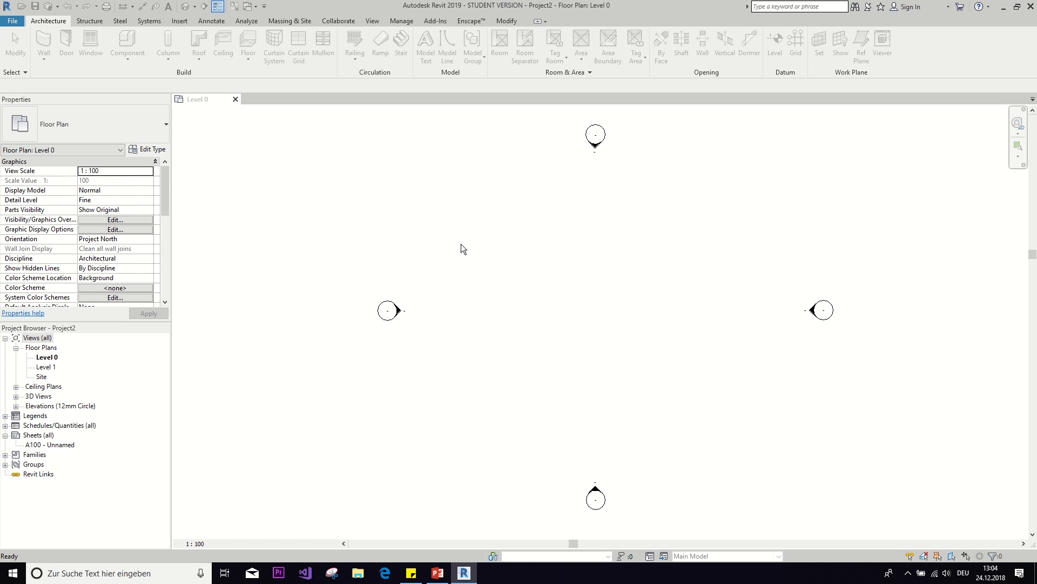
{"action": "scroll", "coordinate": [461, 248], "scroll_direction": "down", "scroll_amount": 3}
{"action": "middle_click_drag", "start_coordinate": [463, 255], "coordinate": [429, 274]}
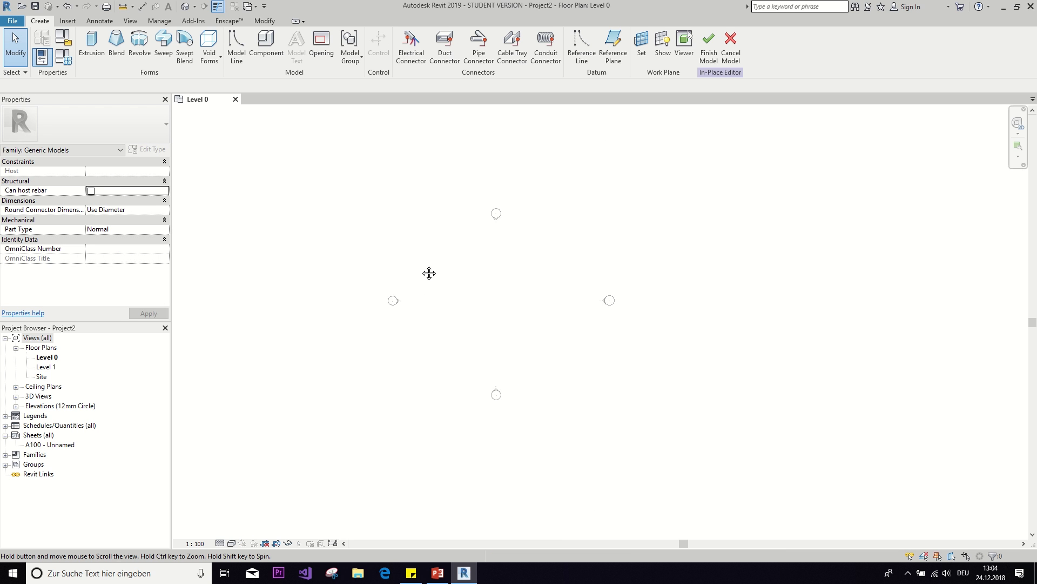
Extrude a 54000 × 44000 rectangle 250 deep to form the ground slab
{"action": "left_click", "coordinate": [94, 55]}
{"action": "left_click", "coordinate": [314, 156]}
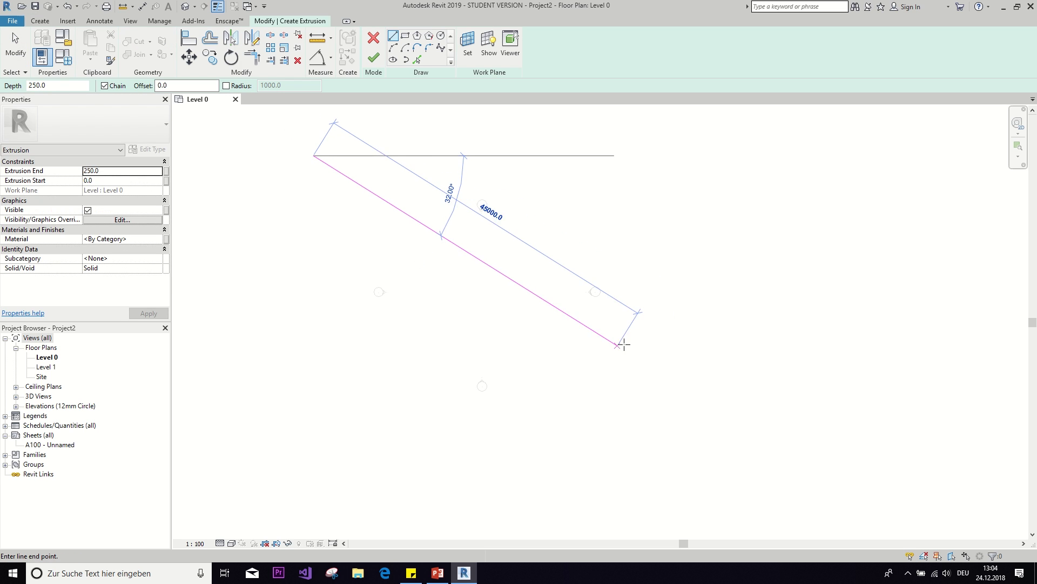
{"action": "key", "text": "Escape"}
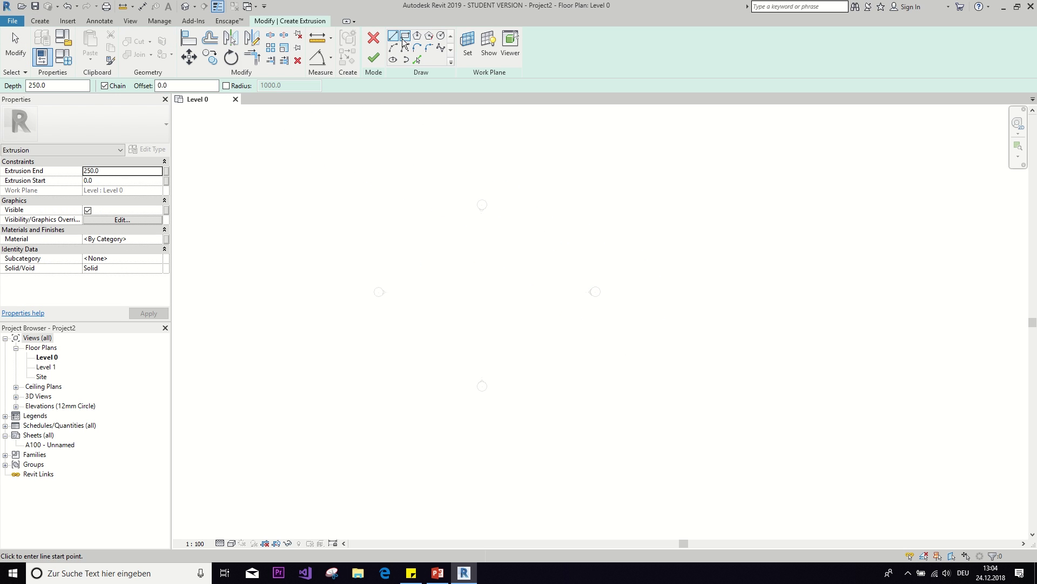
{"action": "left_click", "coordinate": [273, 125]}
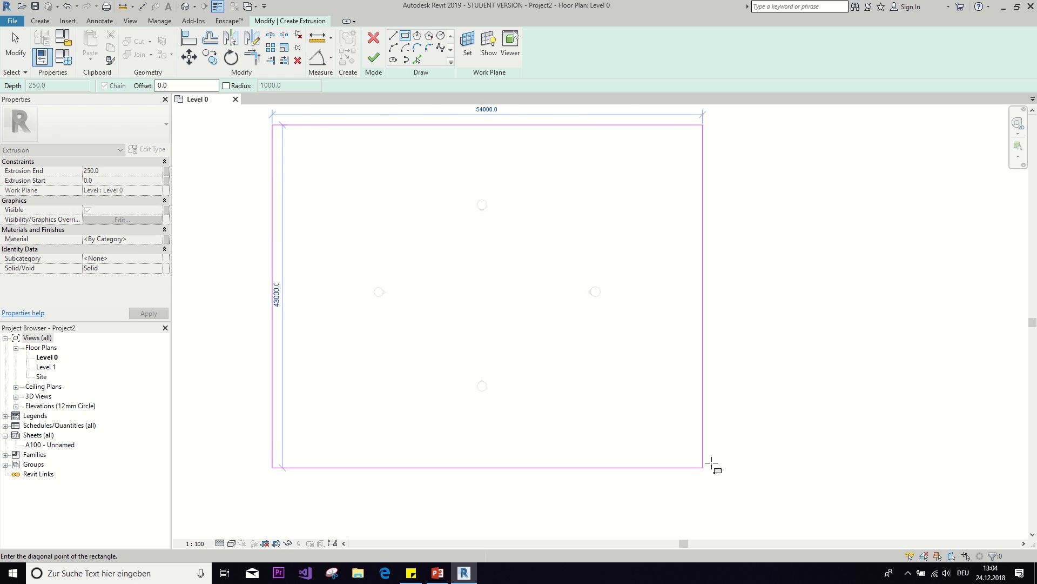
{"action": "left_click", "coordinate": [702, 476]}
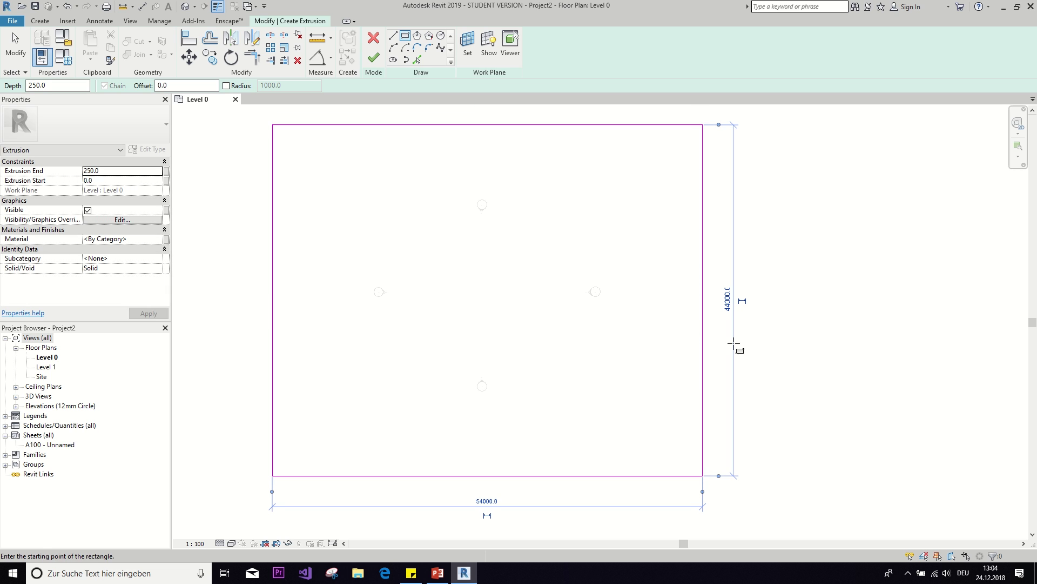
{"action": "left_click", "coordinate": [374, 59]}
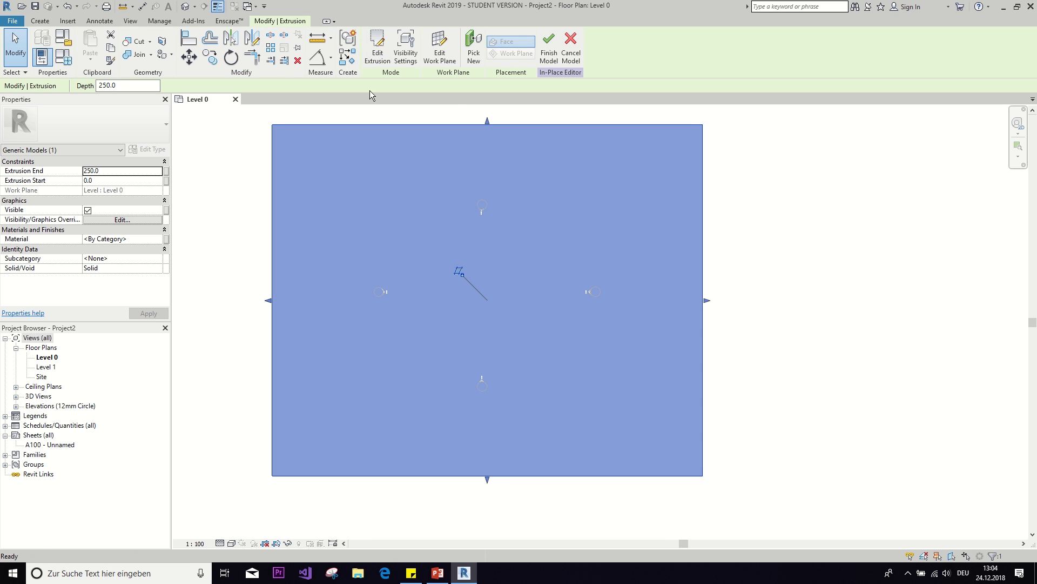
{"action": "left_click", "coordinate": [185, 7]}
In the default 3D view, clear the selection and look straight down on the slab
{"action": "scroll", "coordinate": [487, 246], "scroll_direction": "up", "scroll_amount": 3}
{"action": "middle_click_drag", "start_coordinate": [332, 302], "coordinate": [385, 335]}
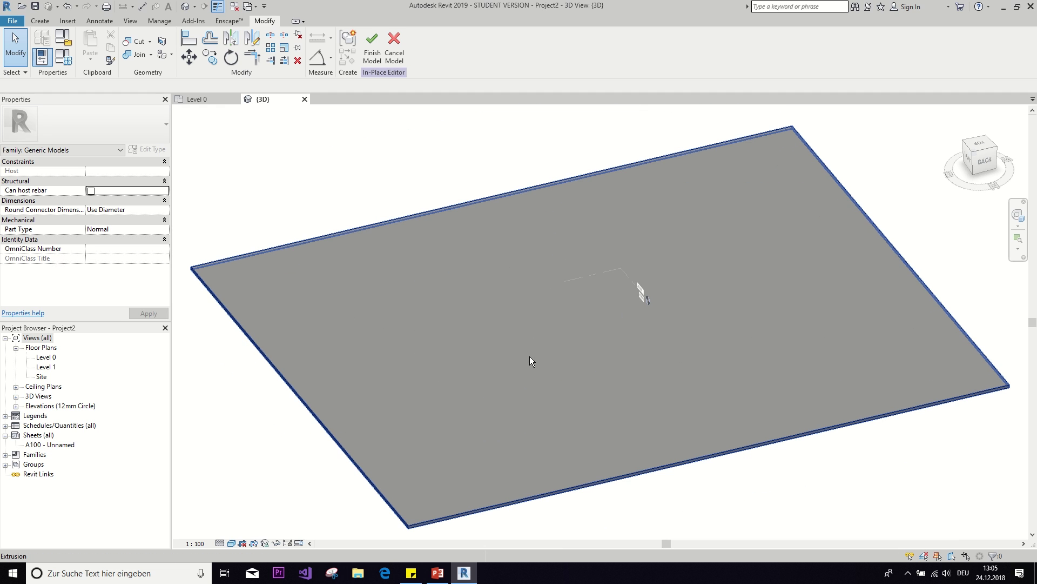
{"action": "key", "text": "Escape"}
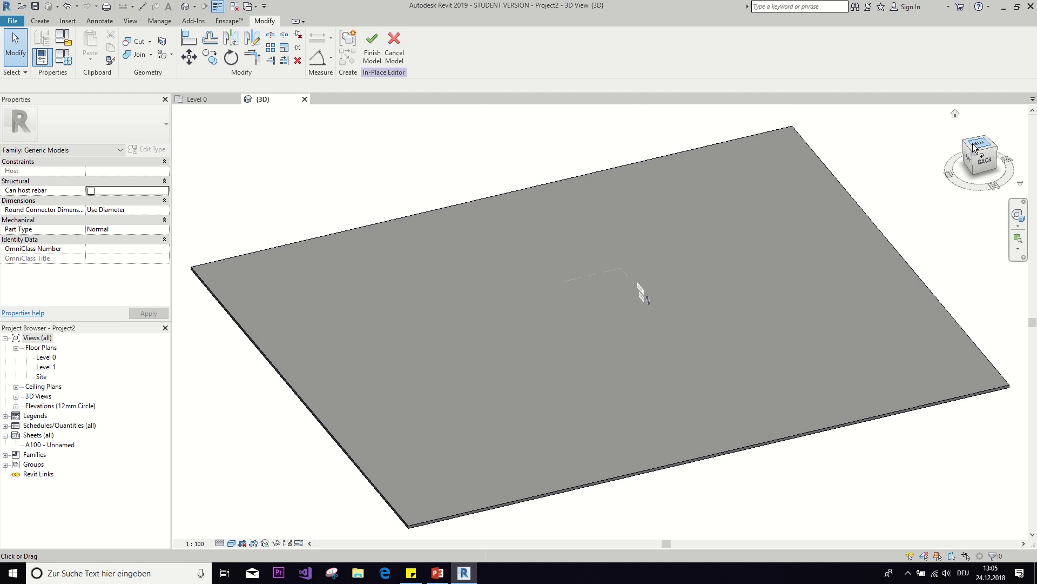
{"action": "left_click", "coordinate": [977, 143]}
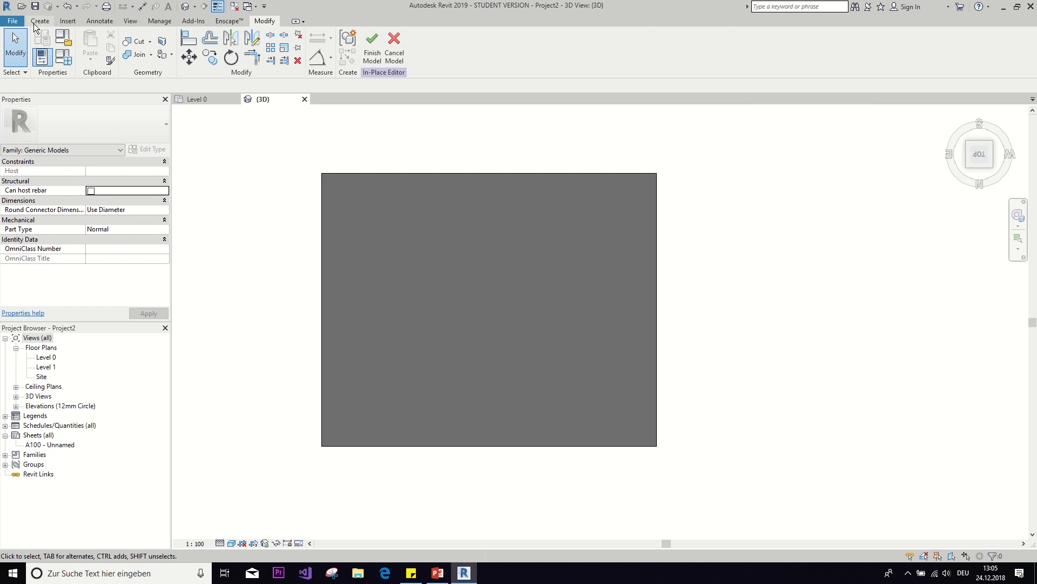
Start a Blend and turn to the Back view, zoomed onto the slab edge
{"action": "left_click", "coordinate": [34, 24]}
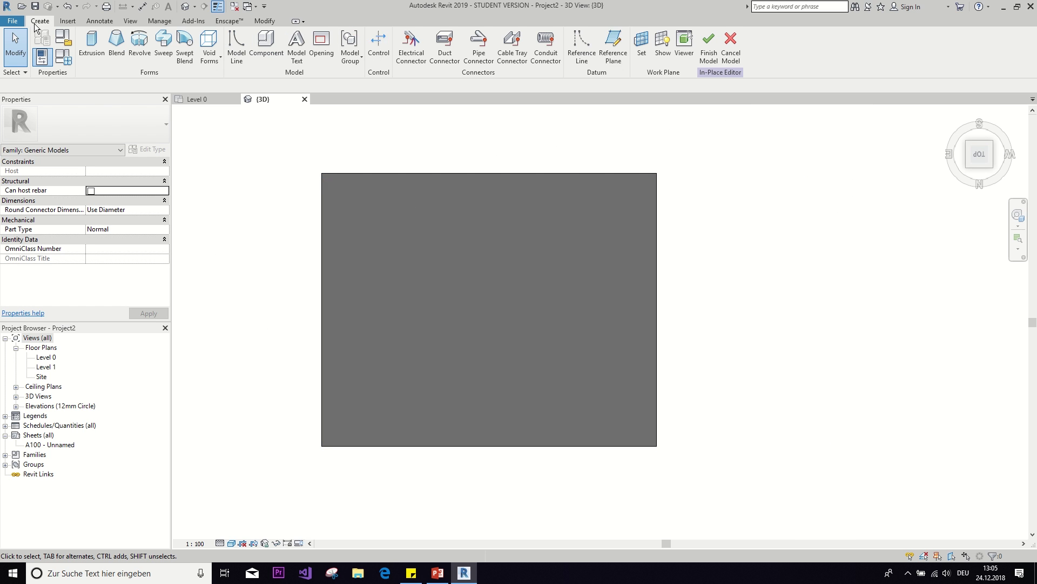
{"action": "left_click", "coordinate": [116, 46]}
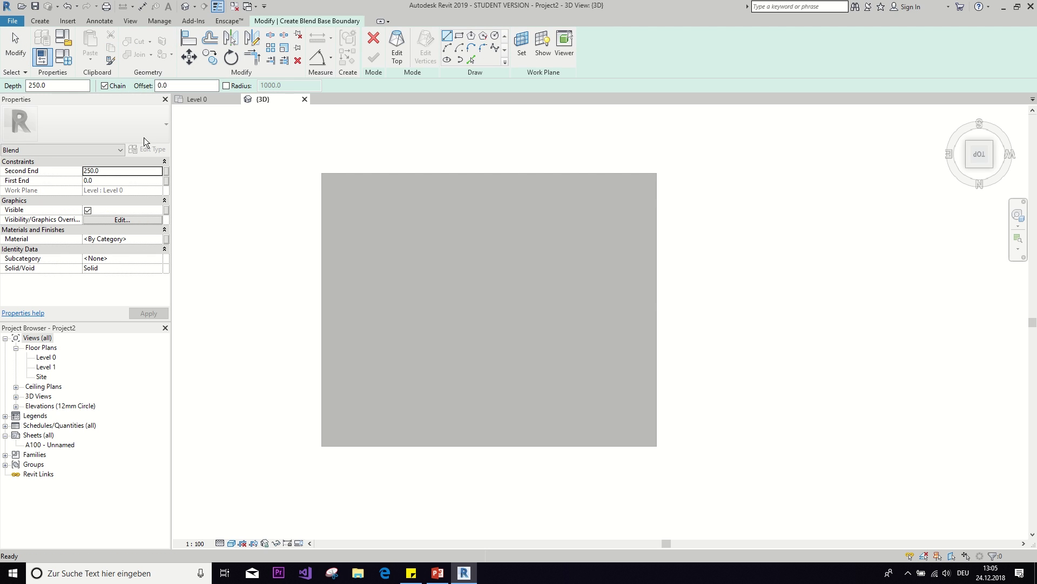
{"action": "left_click", "coordinate": [983, 174]}
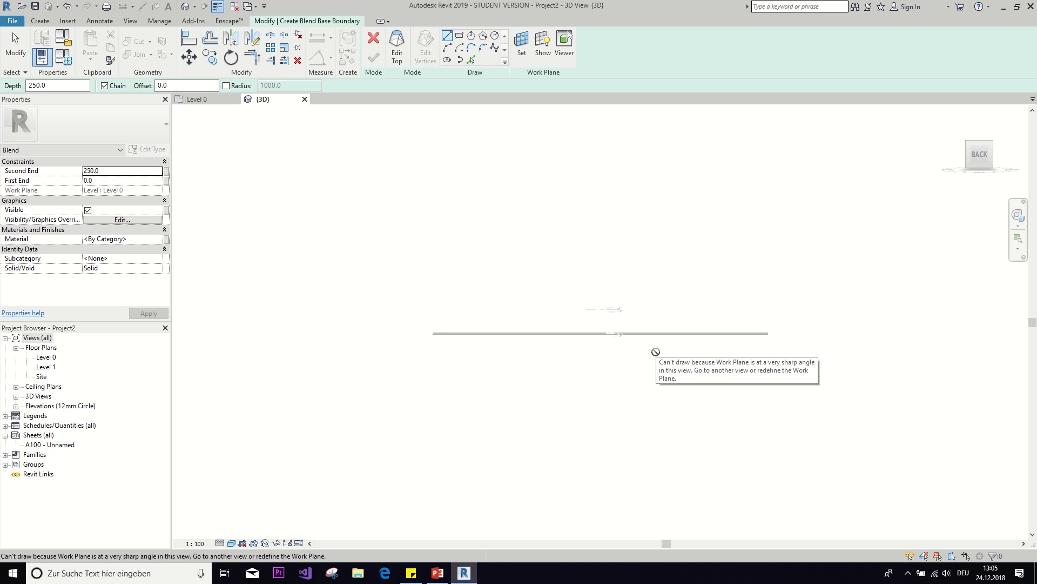
{"action": "scroll", "coordinate": [466, 333], "scroll_direction": "up", "scroll_amount": 4}
{"action": "middle_click_drag", "start_coordinate": [450, 284], "coordinate": [471, 134]}
{"action": "scroll", "coordinate": [427, 154], "scroll_direction": "up", "scroll_amount": 2}
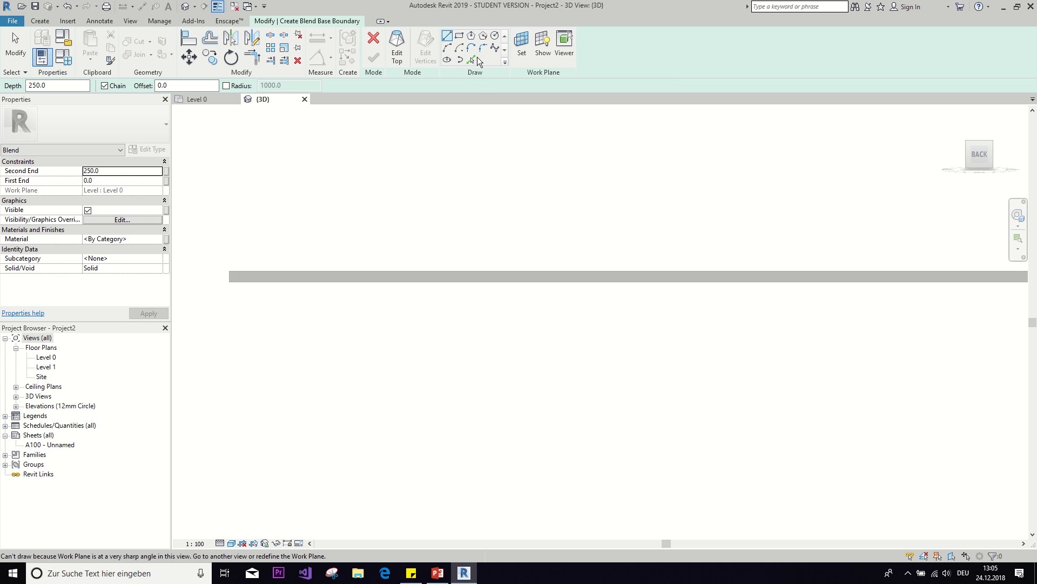
Set the blend's work plane to the slab's face
{"action": "left_click", "coordinate": [475, 60]}
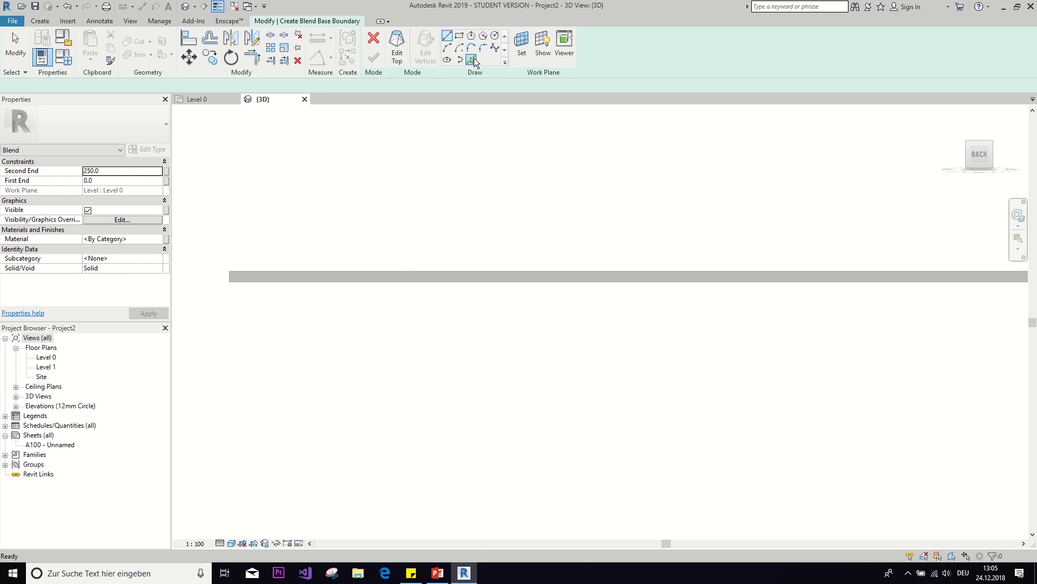
{"action": "left_click", "coordinate": [521, 48]}
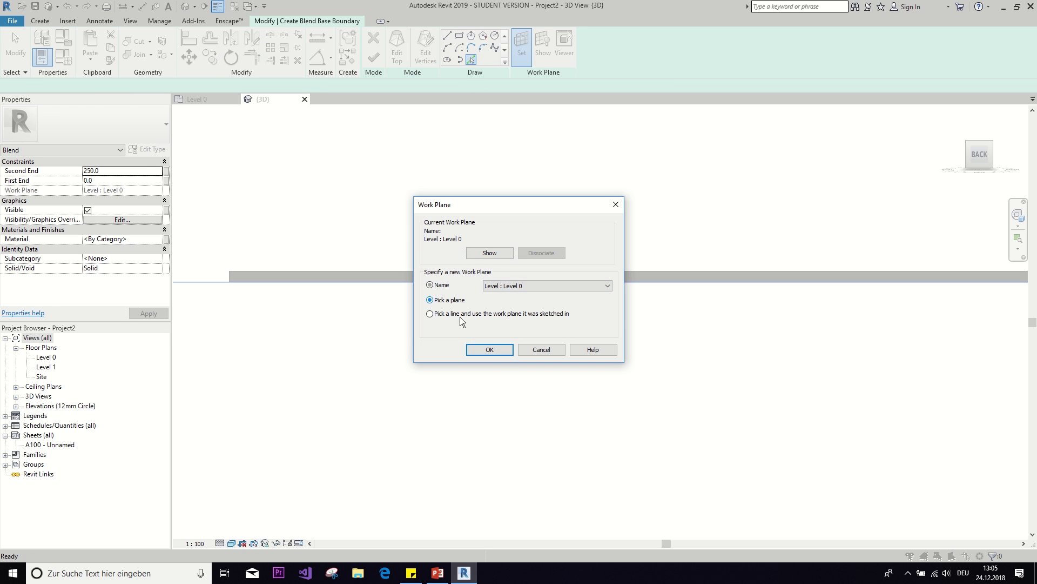
{"action": "left_click", "coordinate": [489, 349]}
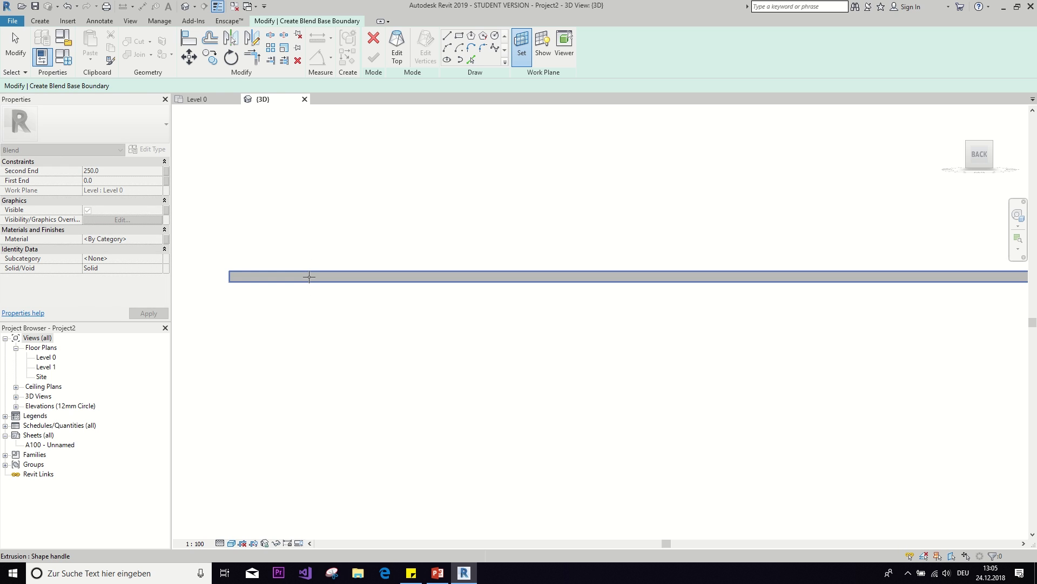
{"action": "left_click", "coordinate": [309, 276]}
{"action": "middle_click_drag", "start_coordinate": [247, 267], "coordinate": [303, 241], "text": "shift"}
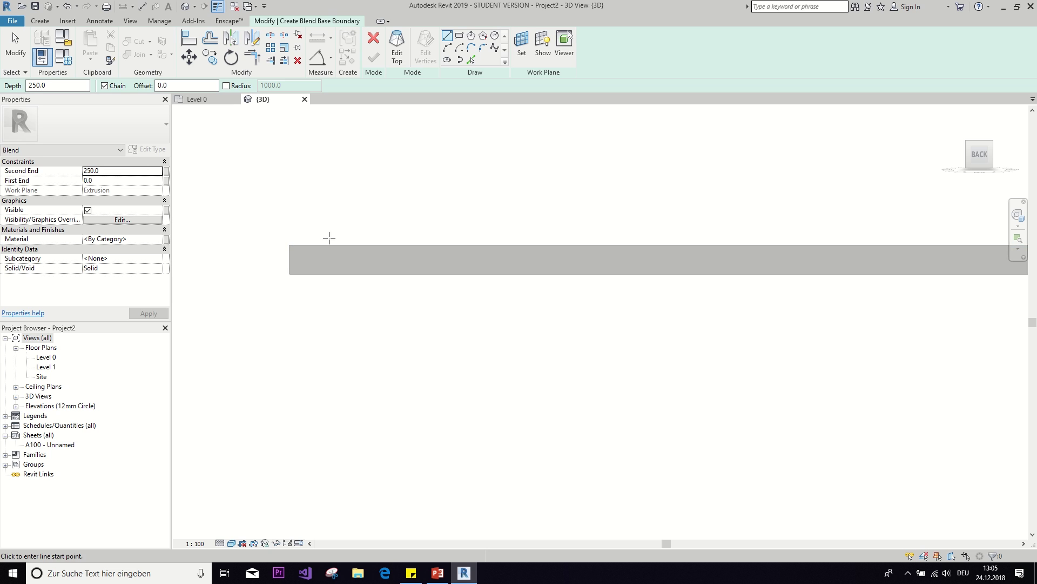
{"action": "scroll", "coordinate": [311, 253], "scroll_direction": "up", "scroll_amount": 1}
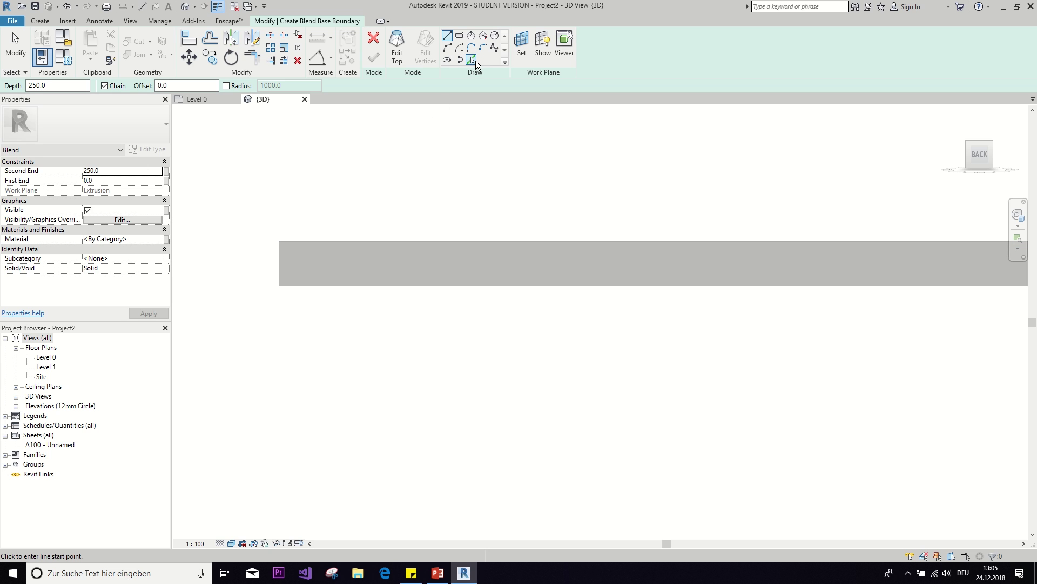
Pick the slab's top edge as a boundary line and draw a vertical line from its left end
{"action": "left_click", "coordinate": [471, 60]}
{"action": "left_click", "coordinate": [407, 240]}
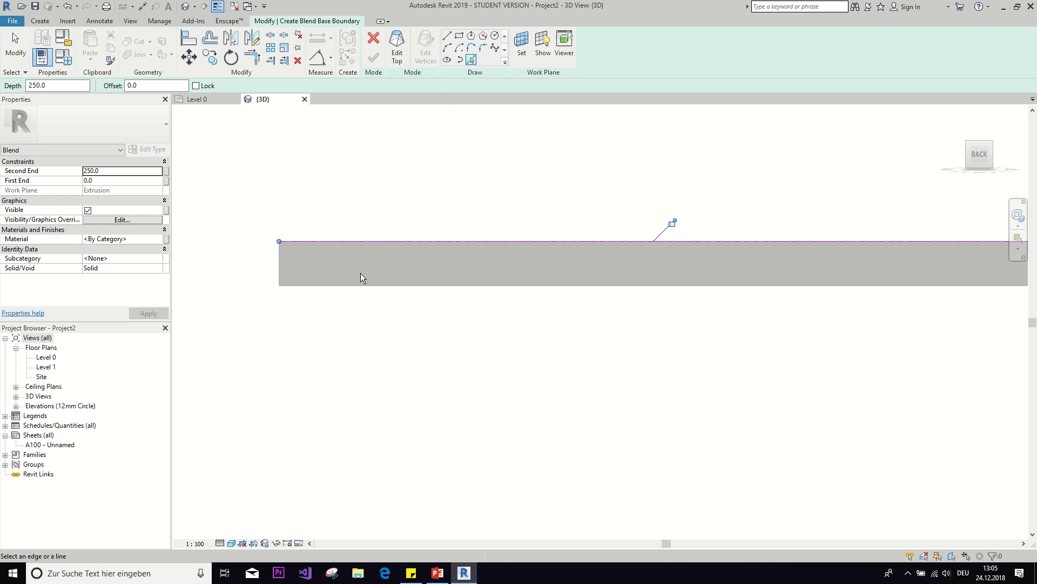
{"action": "left_click", "coordinate": [447, 38]}
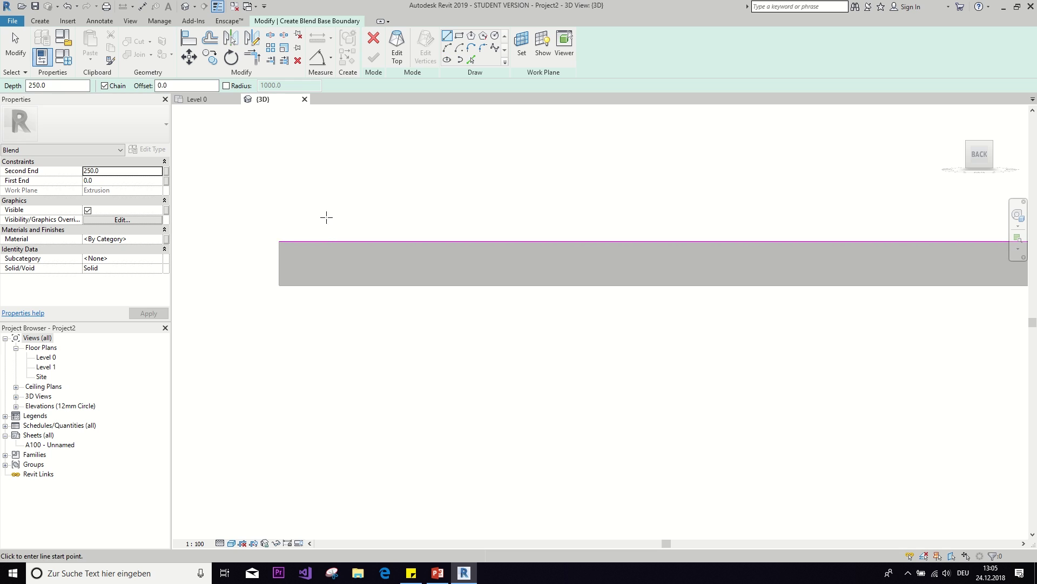
{"action": "left_click", "coordinate": [279, 241]}
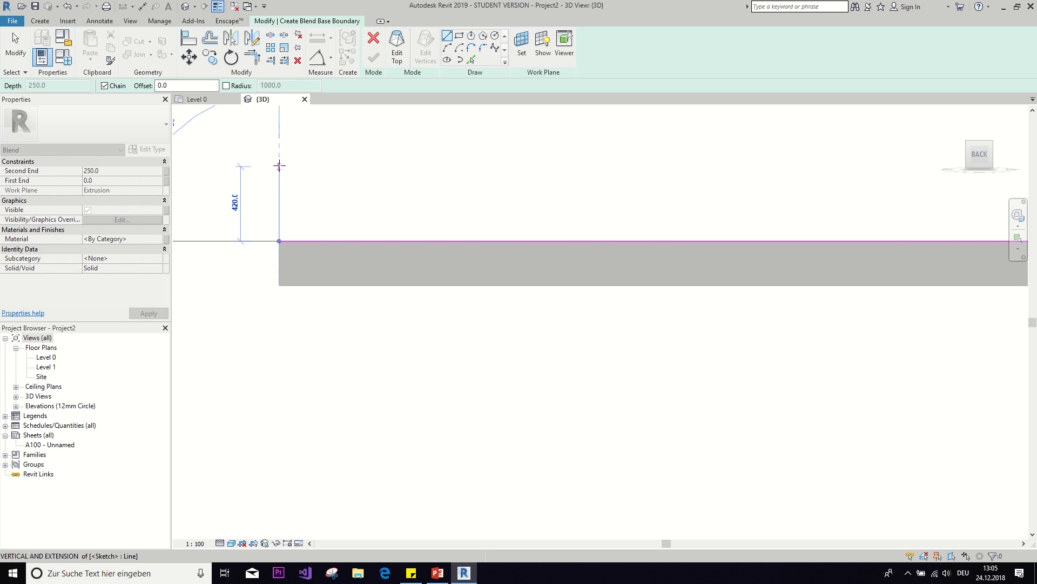
{"action": "left_click", "coordinate": [278, 165]}
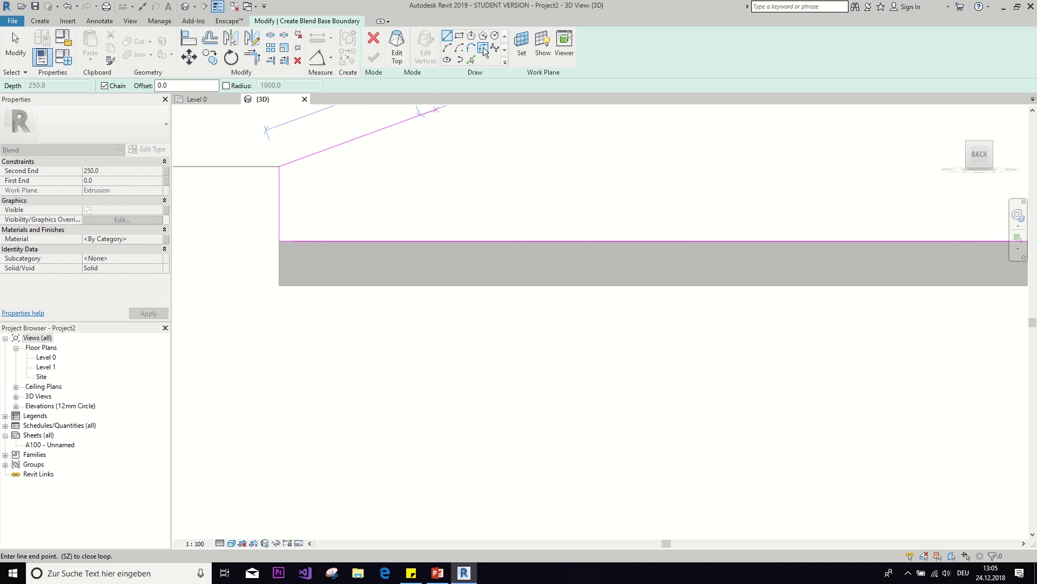
Begin a wavy spline along the top of the base outline, placing its first points
{"action": "left_click", "coordinate": [494, 49]}
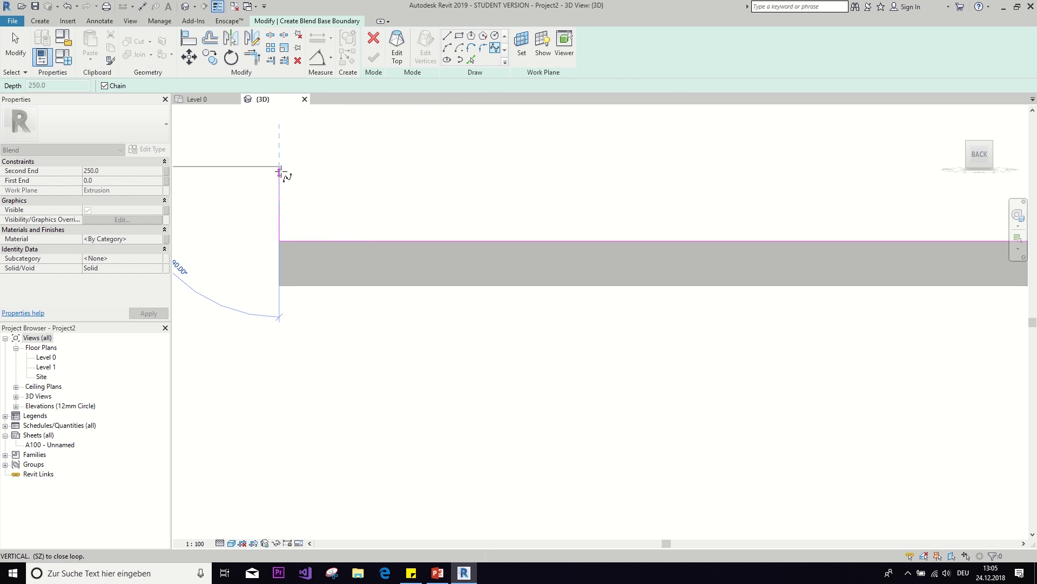
{"action": "scroll", "coordinate": [451, 134], "scroll_direction": "down", "scroll_amount": 3}
{"action": "middle_click_drag", "start_coordinate": [451, 145], "coordinate": [377, 181]}
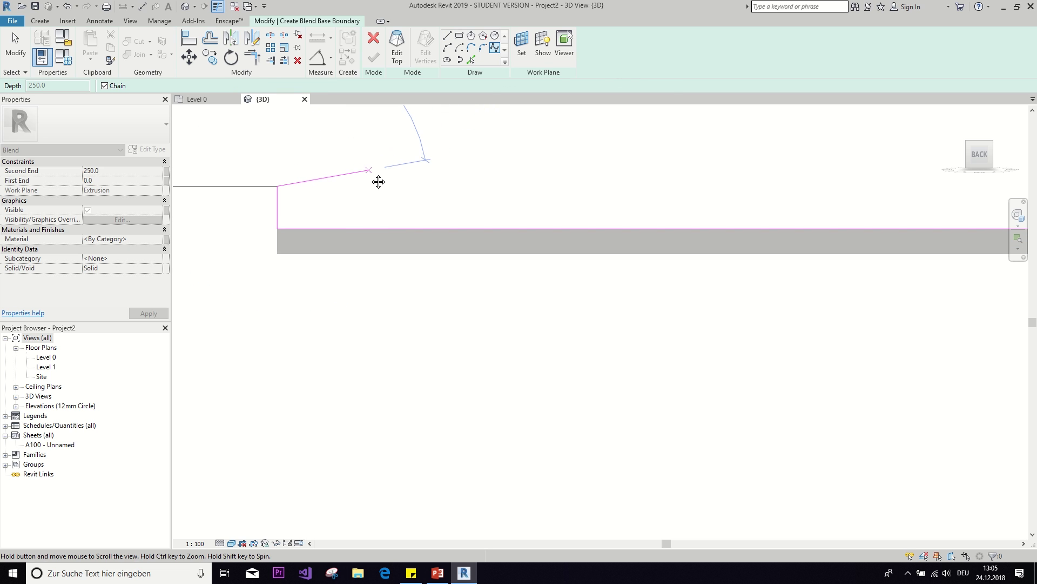
{"action": "left_click", "coordinate": [419, 161]}
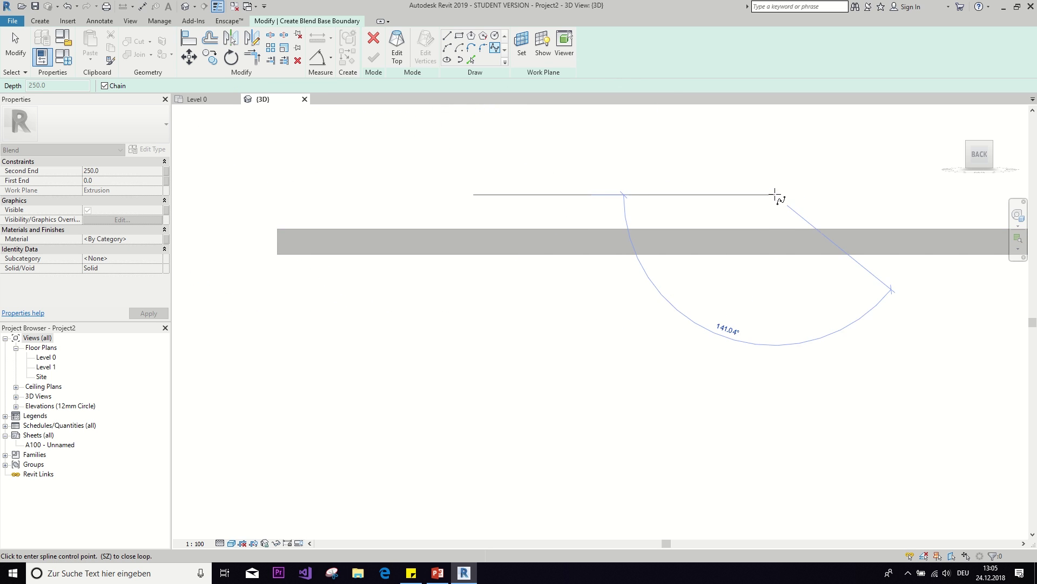
{"action": "mouse_move", "coordinate": [778, 194]}
{"action": "middle_mouse_down"}
{"action": "mouse_move", "coordinate": [204, 256]}
{"action": "mouse_move", "coordinate": [556, 215]}
{"action": "middle_mouse_up"}
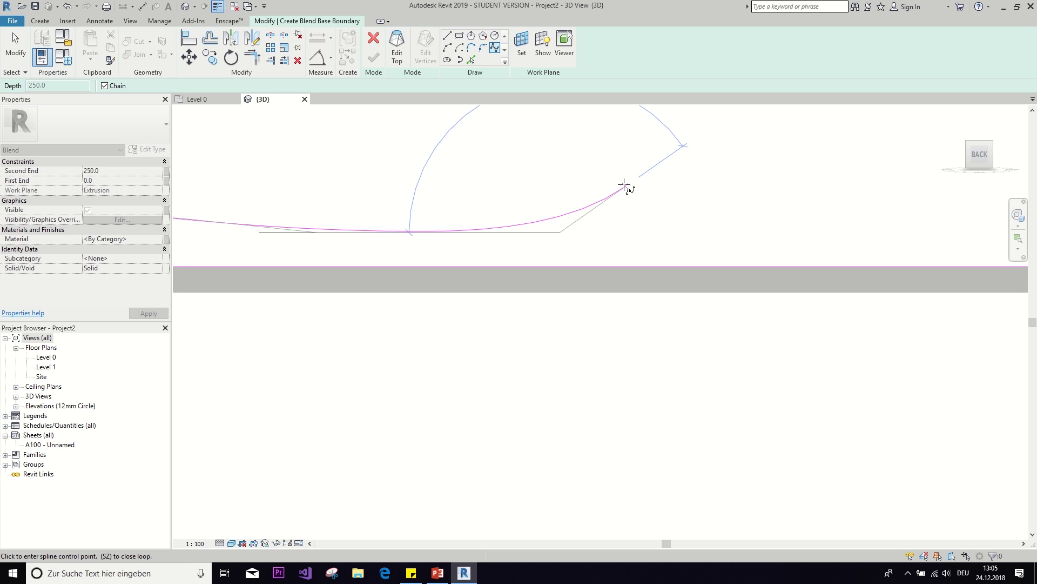
{"action": "left_click", "coordinate": [762, 201]}
{"action": "middle_click_drag", "start_coordinate": [780, 209], "coordinate": [230, 234]}
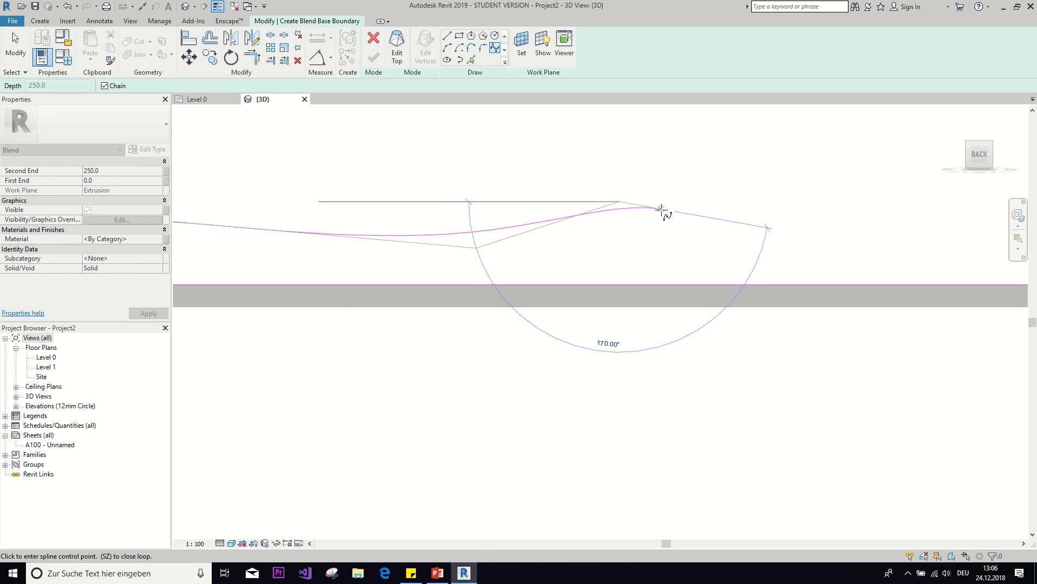
{"action": "middle_click_drag", "start_coordinate": [664, 211], "coordinate": [41, 249]}
{"action": "scroll", "coordinate": [490, 257], "scroll_direction": "down", "scroll_amount": 4}
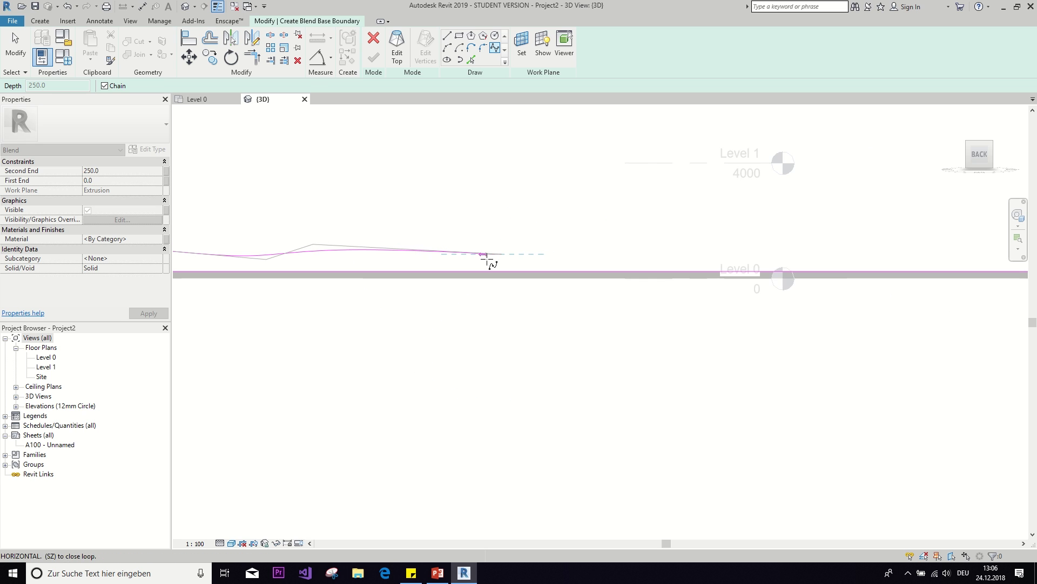
{"action": "middle_click_drag", "start_coordinate": [486, 272], "coordinate": [179, 315]}
{"action": "middle_click_drag", "start_coordinate": [291, 292], "coordinate": [451, 282]}
{"action": "scroll", "coordinate": [401, 281], "scroll_direction": "up", "scroll_amount": 3}
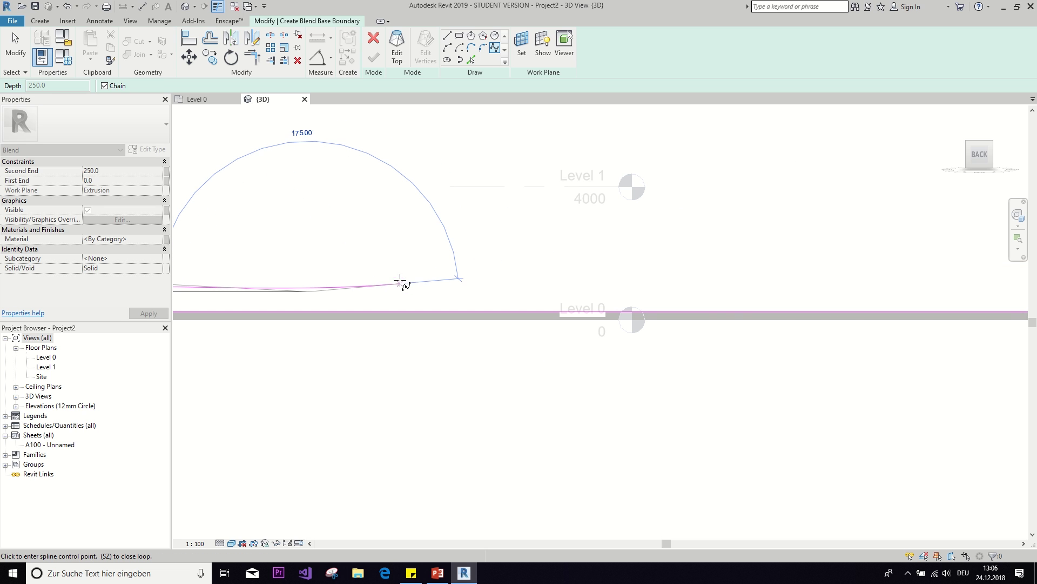
{"action": "left_click", "coordinate": [385, 278]}
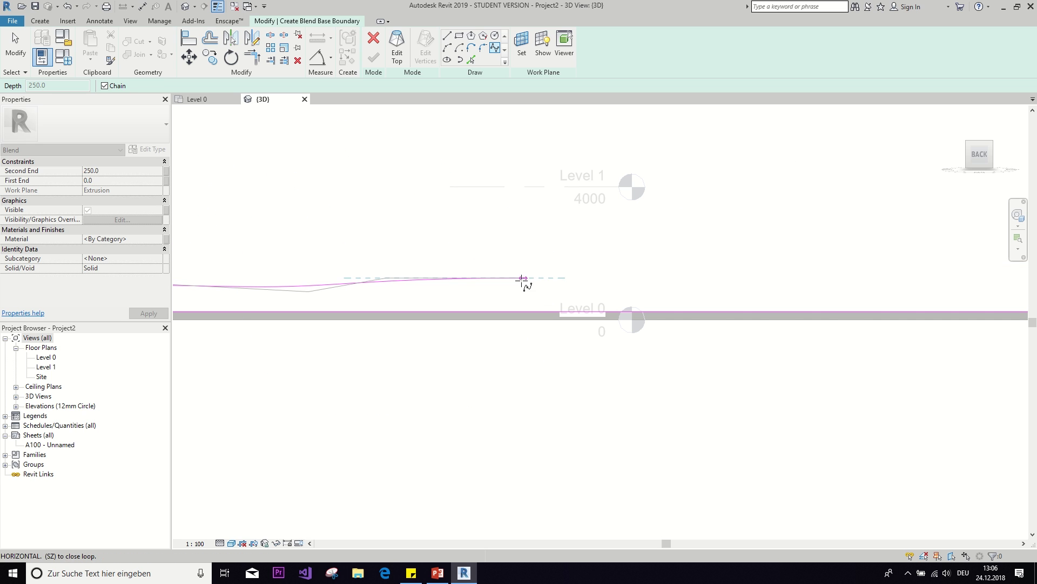
{"action": "left_click", "coordinate": [502, 295]}
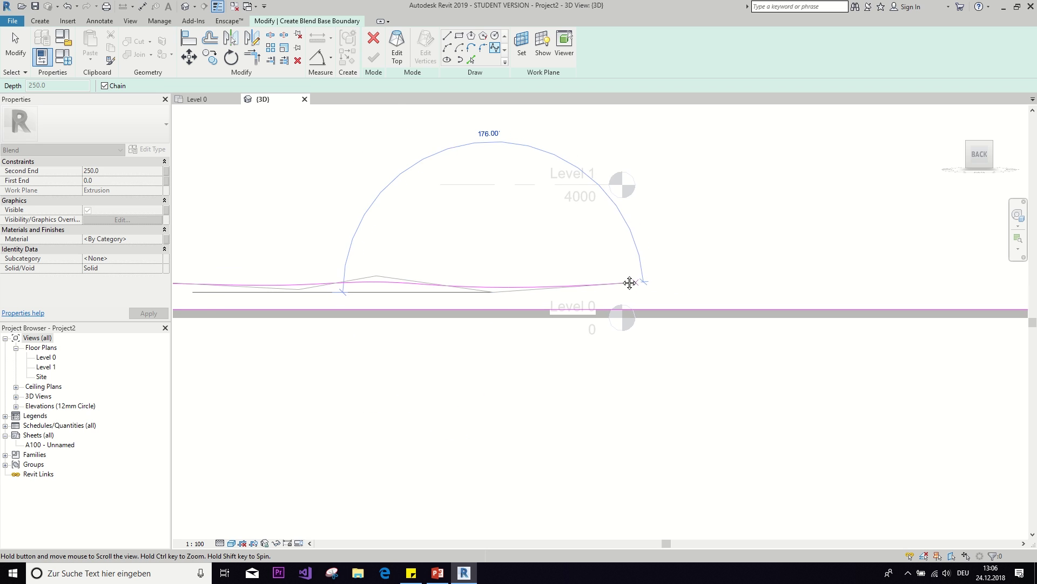
Continue the spline along the strip and end it at the slab's right corner
{"action": "middle_click_drag", "start_coordinate": [625, 282], "coordinate": [481, 254]}
{"action": "scroll", "coordinate": [480, 257], "scroll_direction": "up", "scroll_amount": 3}
{"action": "left_click", "coordinate": [453, 255]}
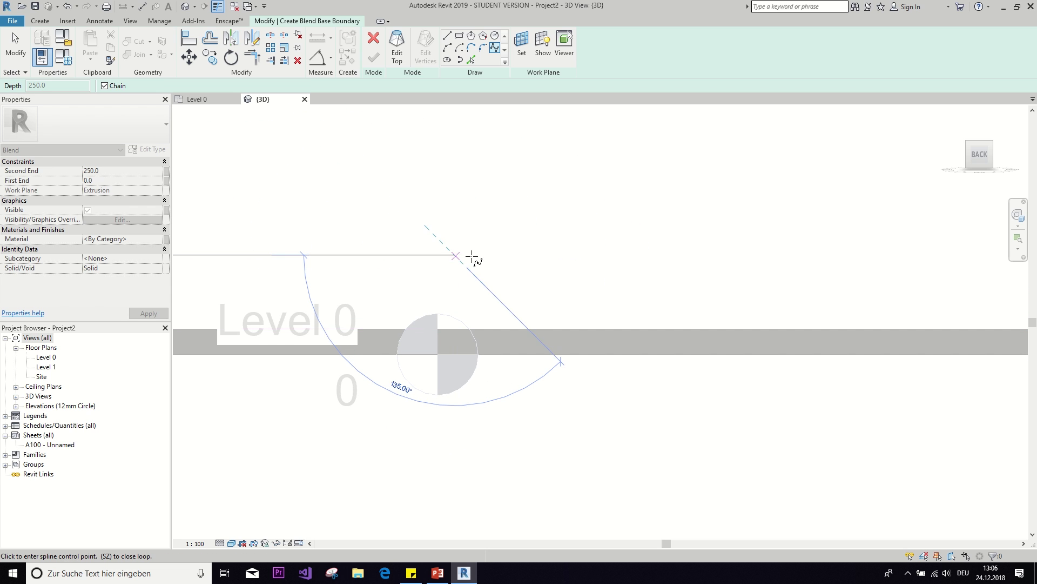
{"action": "left_click", "coordinate": [703, 295]}
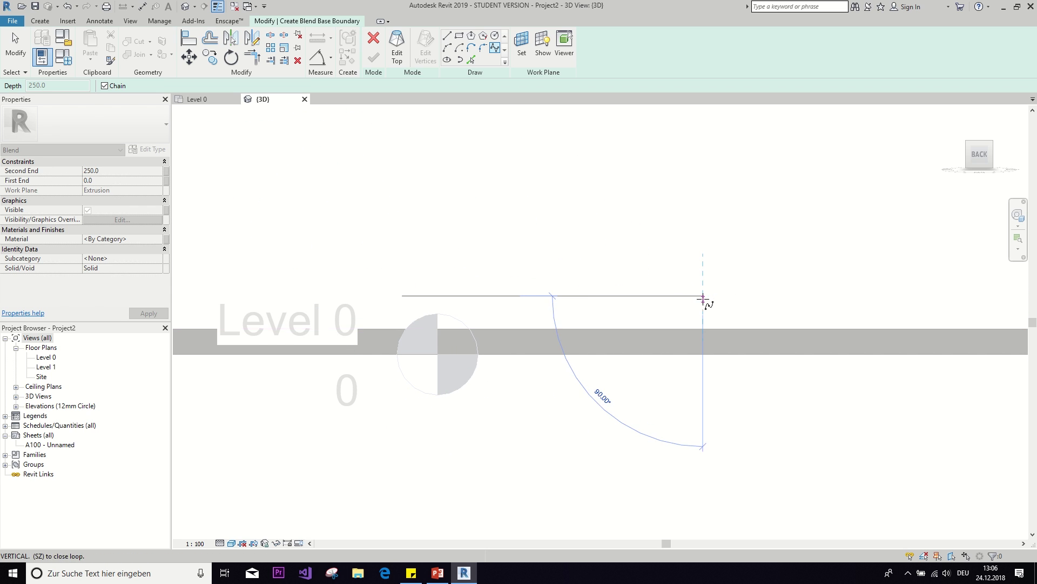
{"action": "left_click", "coordinate": [806, 253]}
{"action": "middle_click_drag", "start_coordinate": [787, 259], "coordinate": [335, 266]}
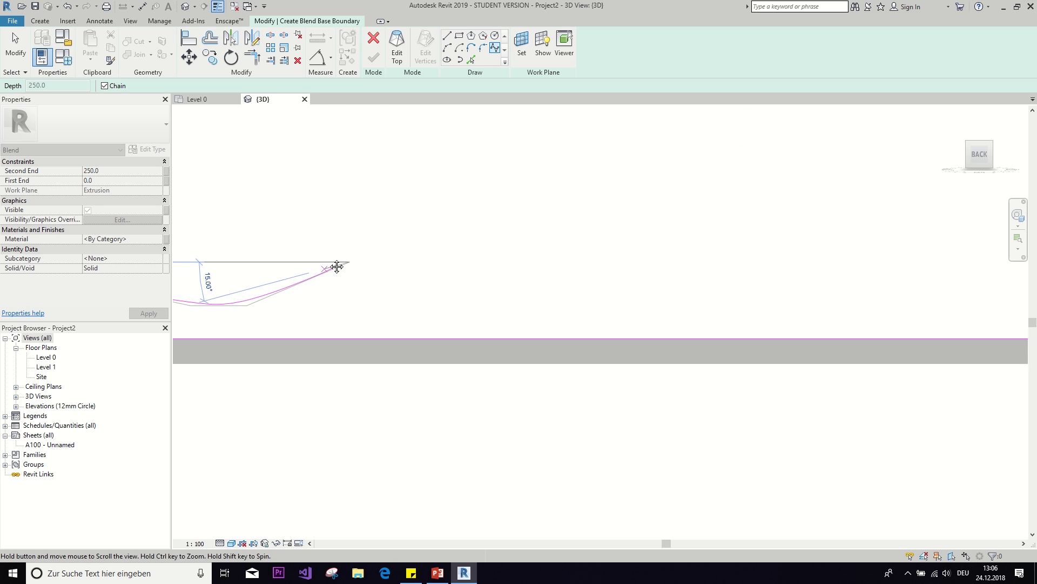
{"action": "left_click", "coordinate": [493, 219]}
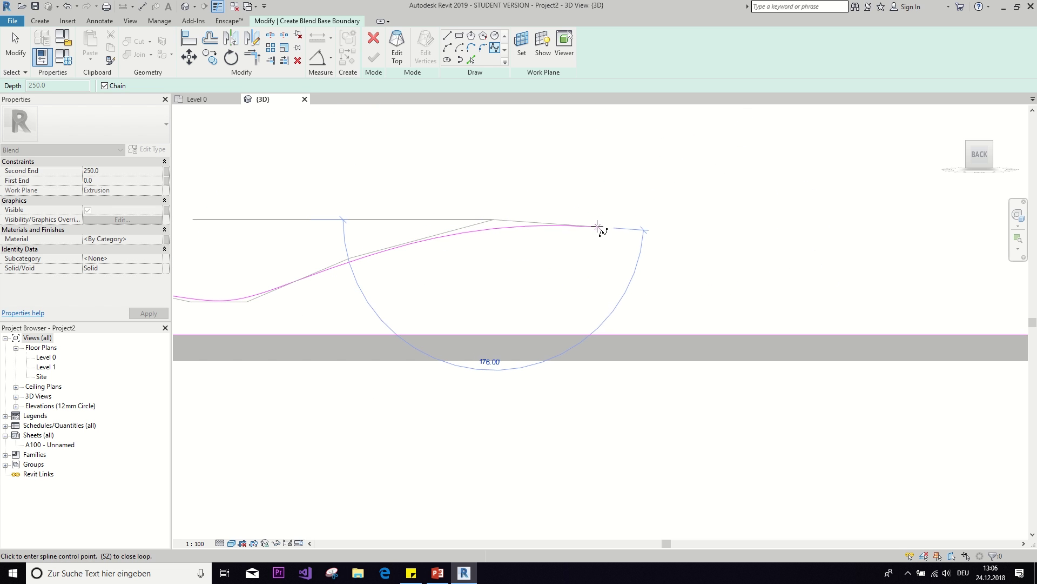
{"action": "left_click", "coordinate": [741, 283]}
{"action": "middle_click_drag", "start_coordinate": [740, 285], "coordinate": [420, 315]}
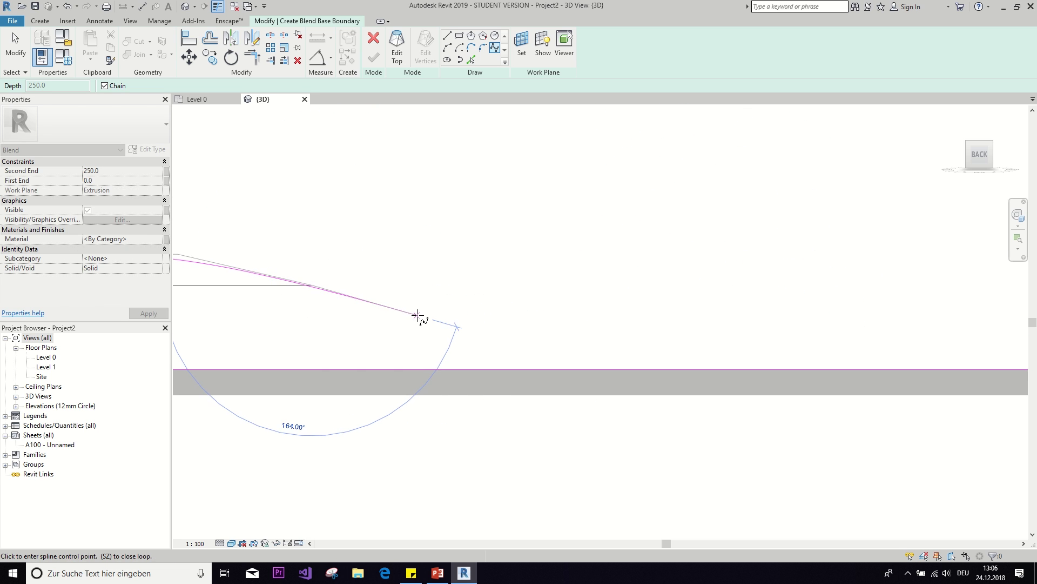
{"action": "left_click", "coordinate": [610, 315]}
{"action": "middle_click_drag", "start_coordinate": [718, 302], "coordinate": [378, 291]}
{"action": "left_click", "coordinate": [510, 261]}
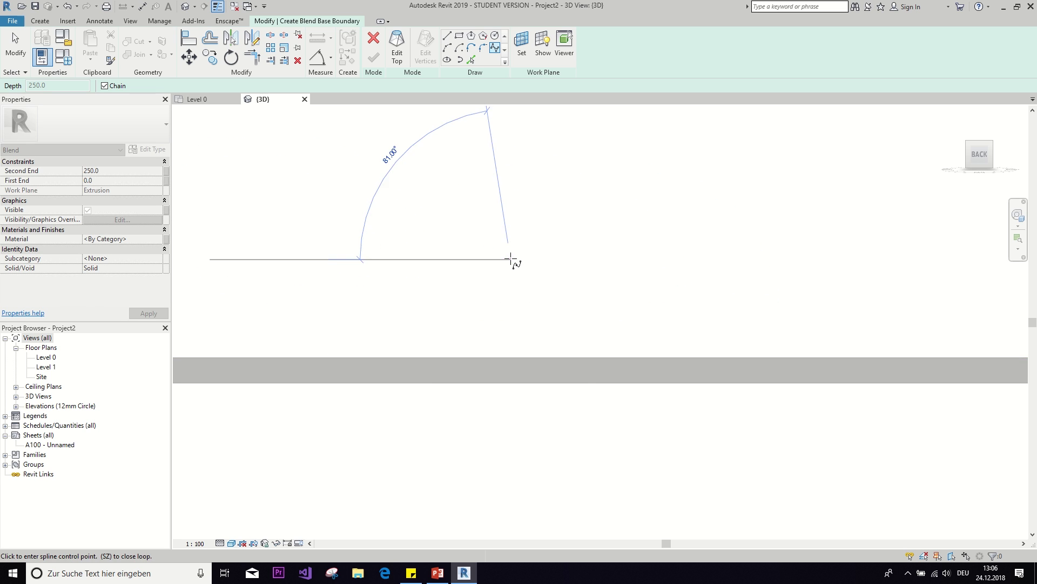
{"action": "middle_click_drag", "start_coordinate": [631, 287], "coordinate": [379, 312]}
{"action": "left_click", "coordinate": [633, 289]}
{"action": "middle_click_drag", "start_coordinate": [640, 311], "coordinate": [204, 316]}
{"action": "left_click", "coordinate": [417, 352]}
{"action": "left_click", "coordinate": [683, 302]}
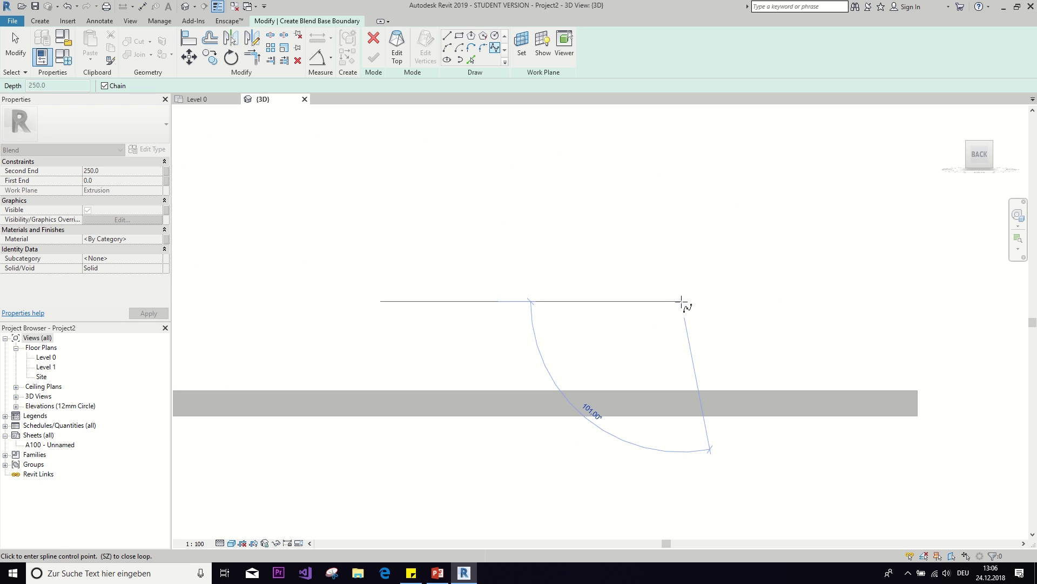
{"action": "left_click", "coordinate": [918, 301]}
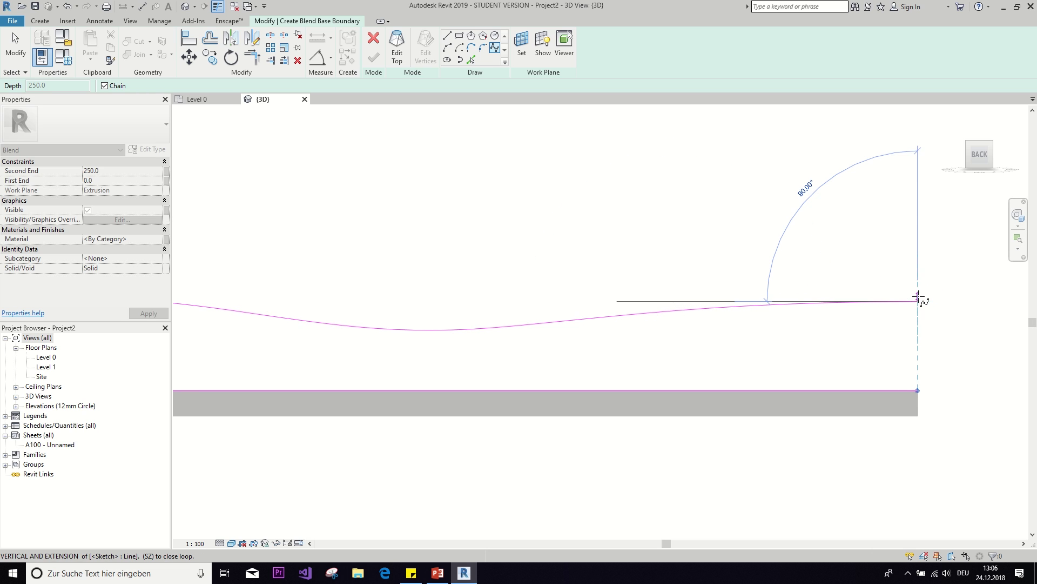
Close the base loop with a vertical line at the strip's right end
{"action": "left_click", "coordinate": [448, 36]}
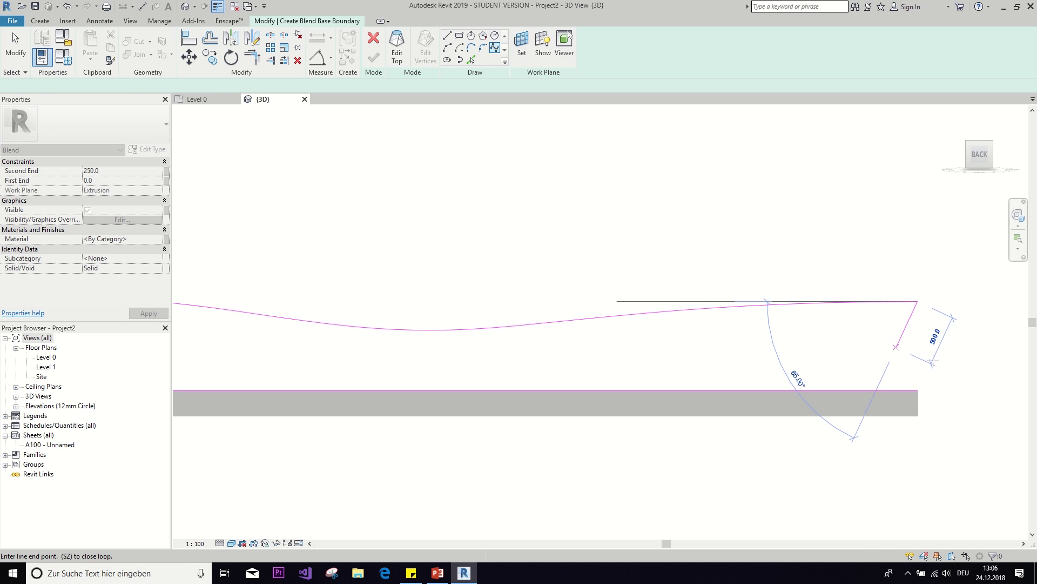
{"action": "left_click", "coordinate": [918, 390]}
{"action": "scroll", "coordinate": [654, 394], "scroll_direction": "down", "scroll_amount": 5}
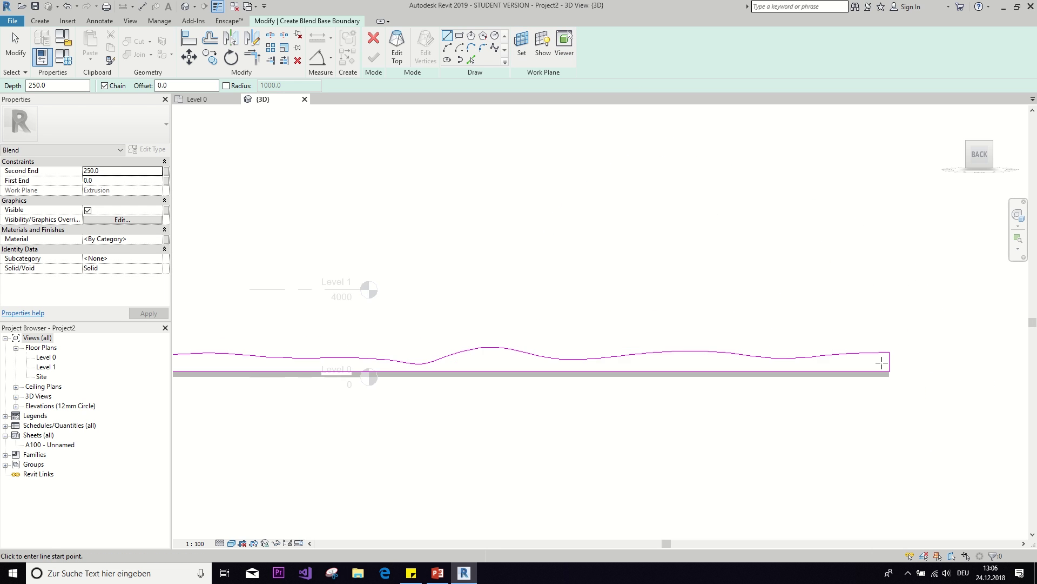
{"action": "scroll", "coordinate": [658, 329], "scroll_direction": "down", "scroll_amount": 2}
{"action": "scroll", "coordinate": [641, 315], "scroll_direction": "up", "scroll_amount": 3}
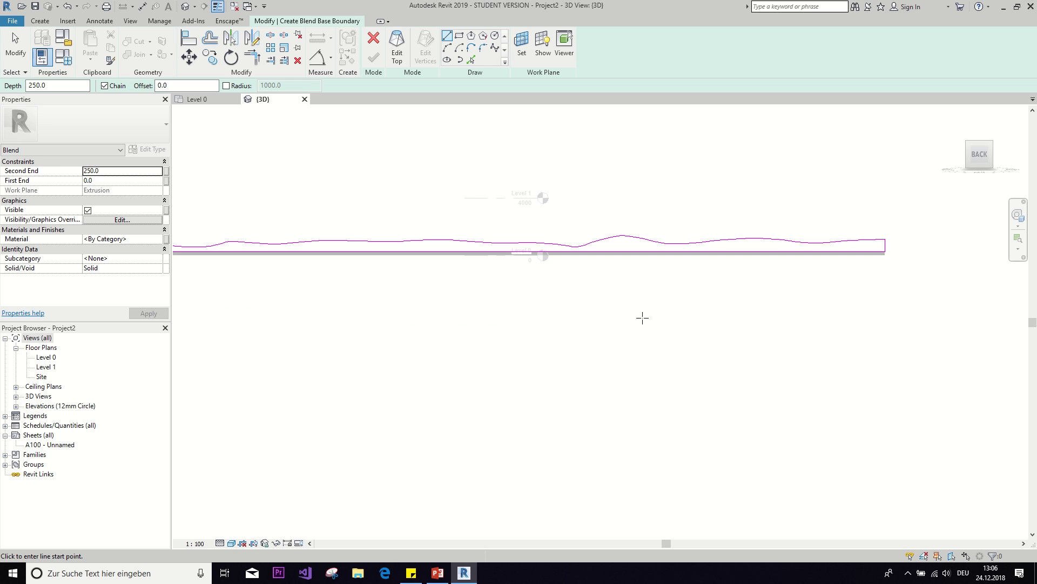
{"action": "middle_click_drag", "start_coordinate": [819, 349], "coordinate": [922, 423]}
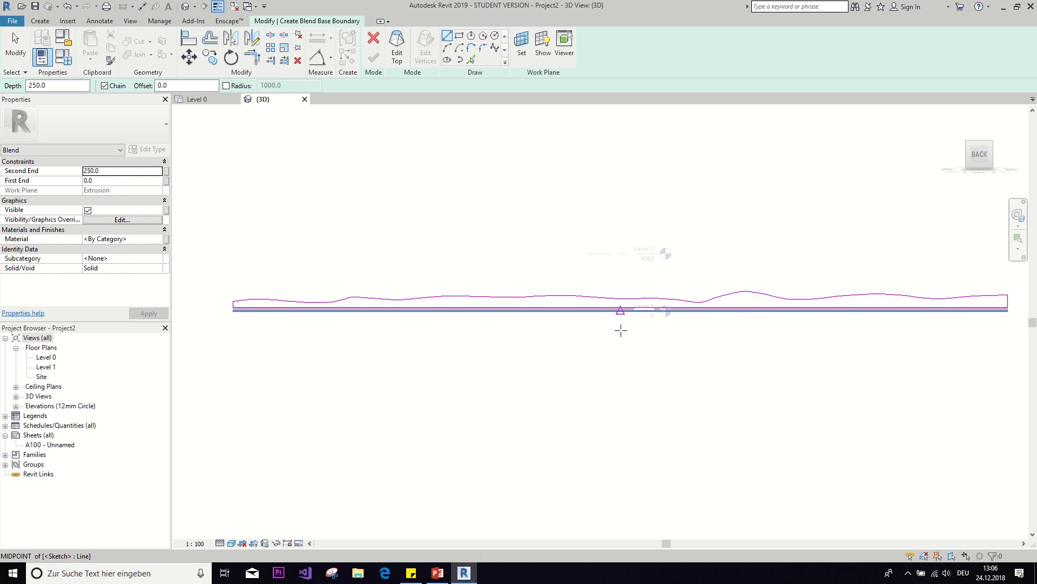
Start the top boundary from the front view on the same work plane, reusing the bottom and left edges
{"action": "left_click", "coordinate": [397, 56]}
{"action": "left_click", "coordinate": [999, 155]}
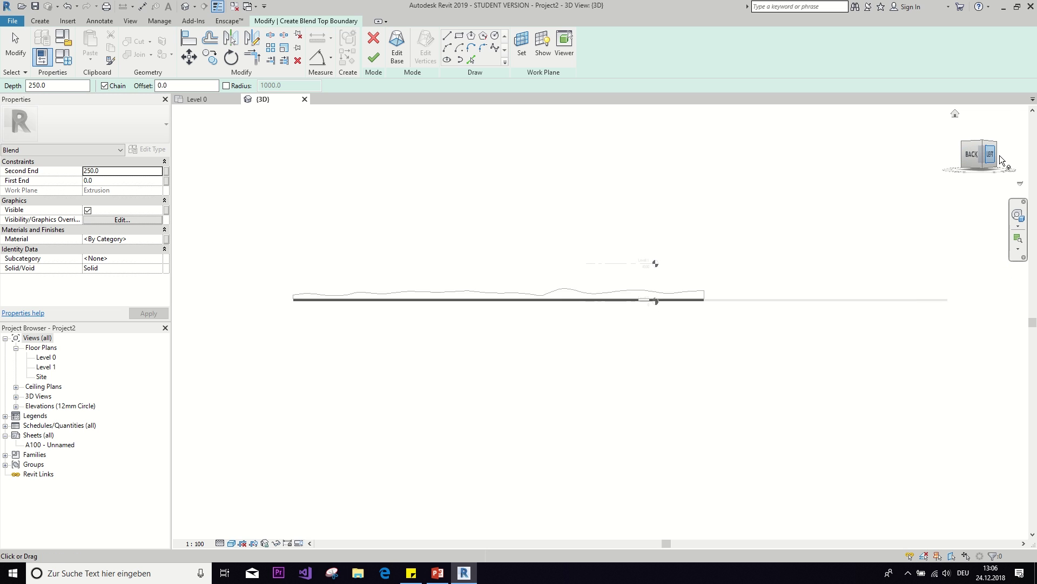
{"action": "scroll", "coordinate": [568, 362], "scroll_direction": "up", "scroll_amount": 2}
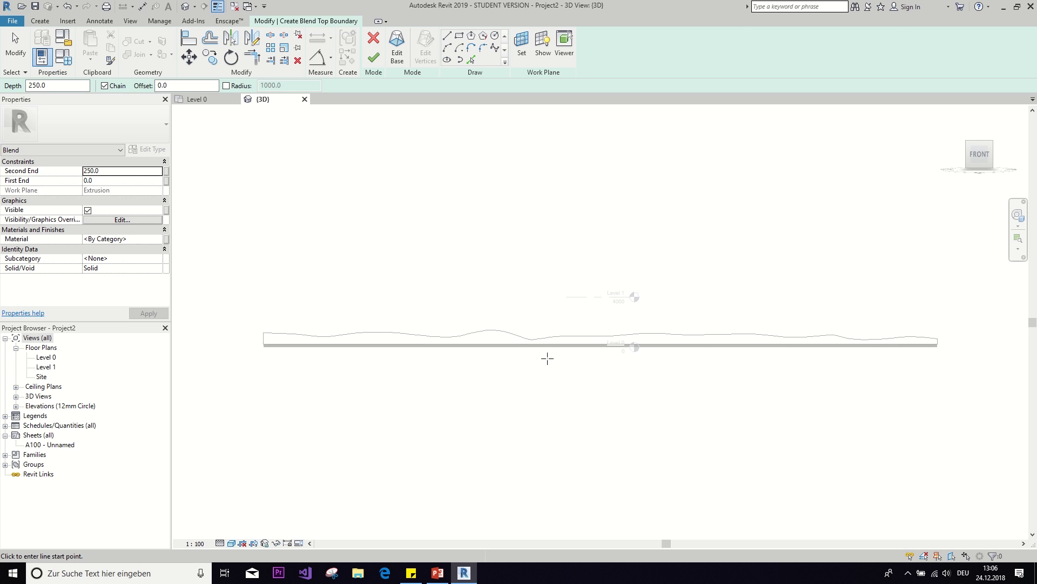
{"action": "middle_click_drag", "start_coordinate": [549, 356], "coordinate": [510, 289]}
{"action": "left_click", "coordinate": [522, 54]}
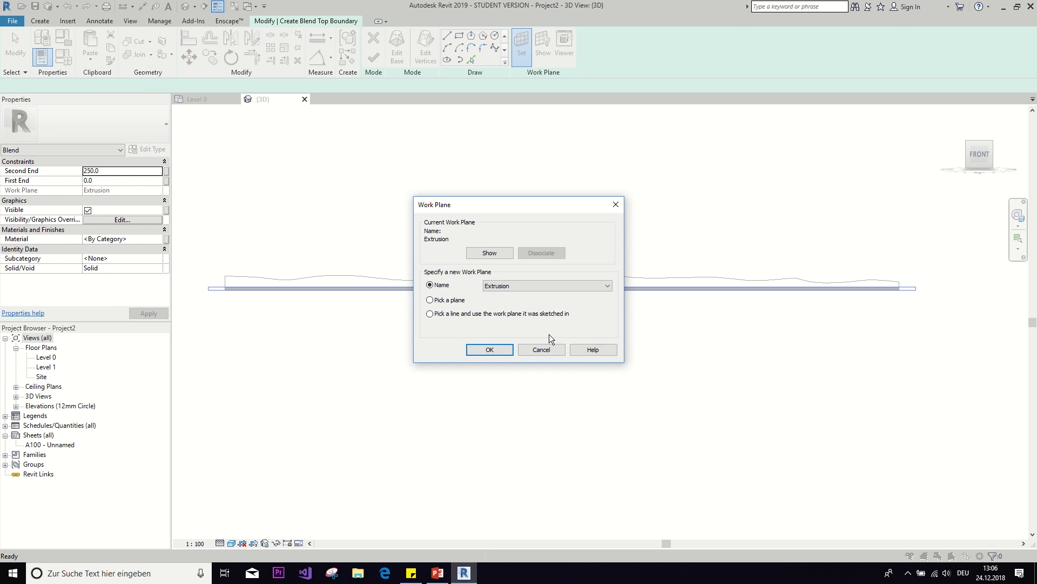
{"action": "left_click", "coordinate": [489, 350]}
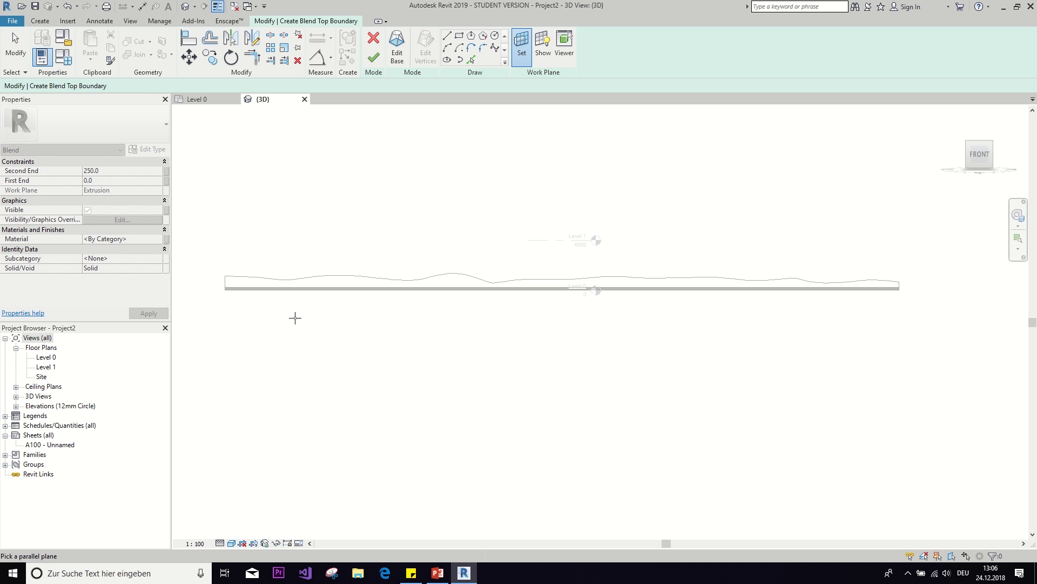
{"action": "scroll", "coordinate": [432, 325], "scroll_direction": "up", "scroll_amount": 3}
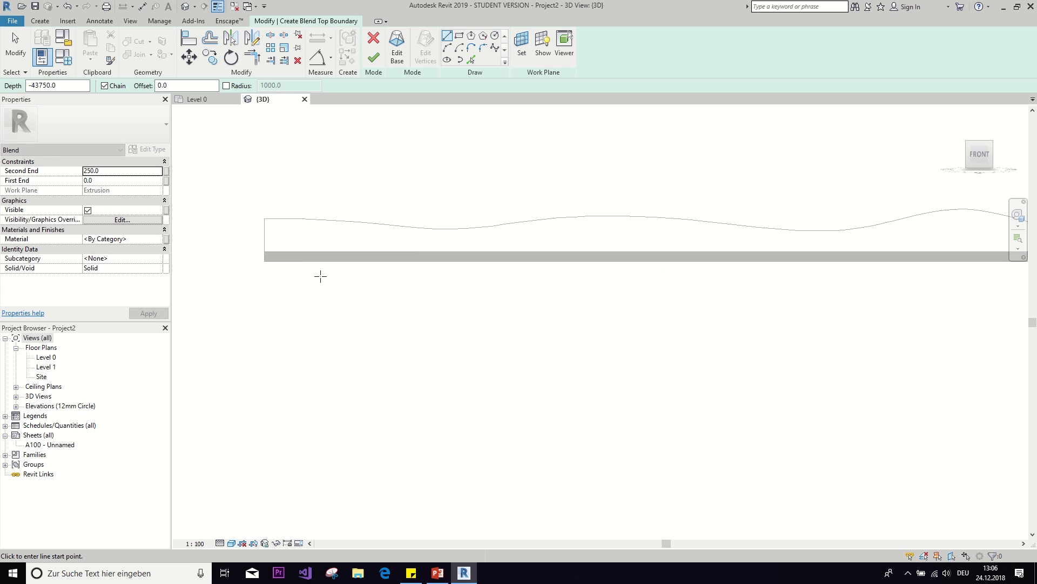
{"action": "scroll", "coordinate": [308, 273], "scroll_direction": "up", "scroll_amount": 2}
{"action": "middle_click_drag", "start_coordinate": [290, 260], "coordinate": [383, 261]}
{"action": "left_click", "coordinate": [471, 64]}
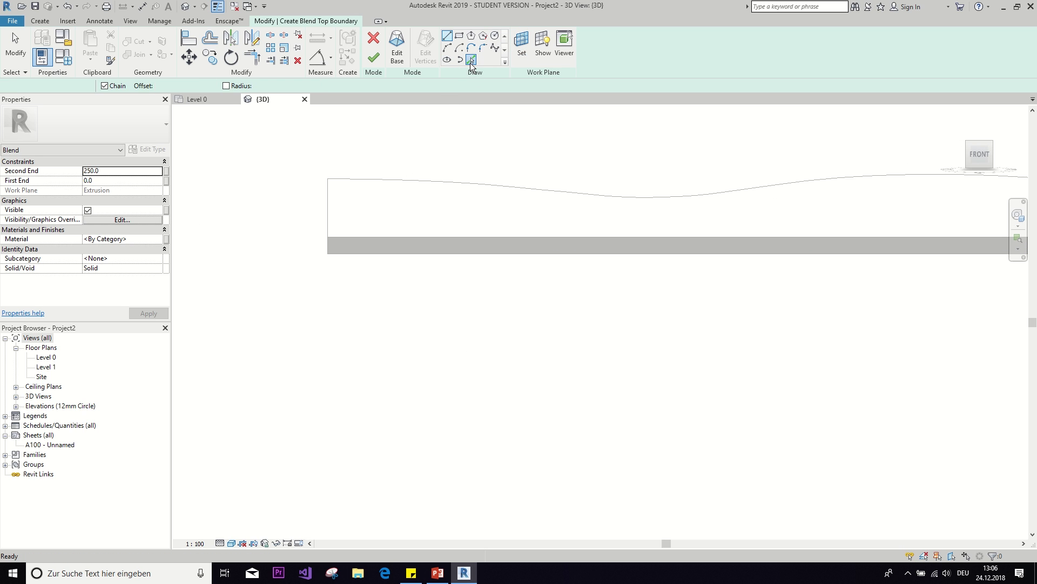
{"action": "left_click", "coordinate": [388, 236]}
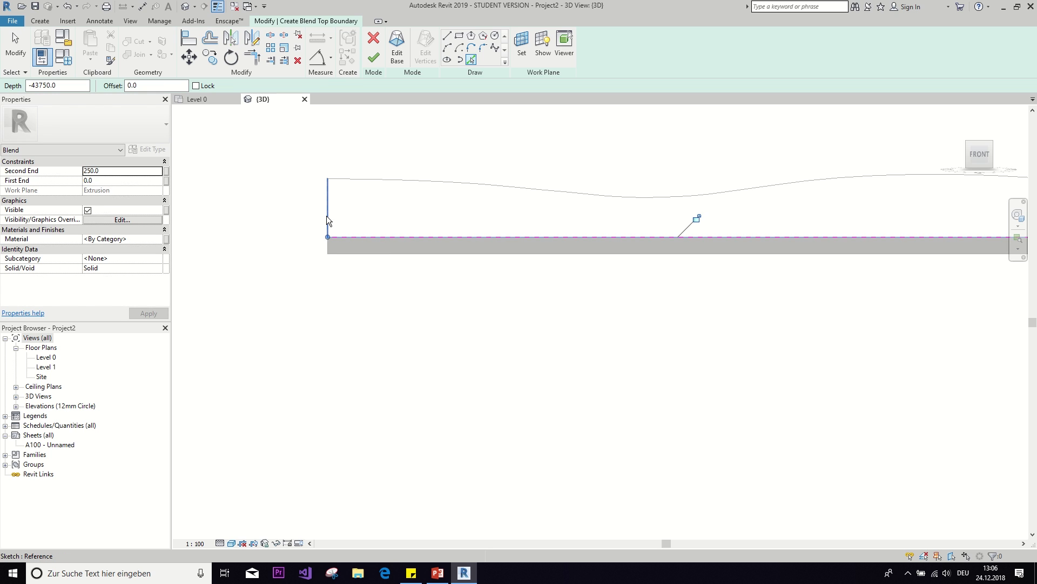
{"action": "left_click", "coordinate": [326, 219]}
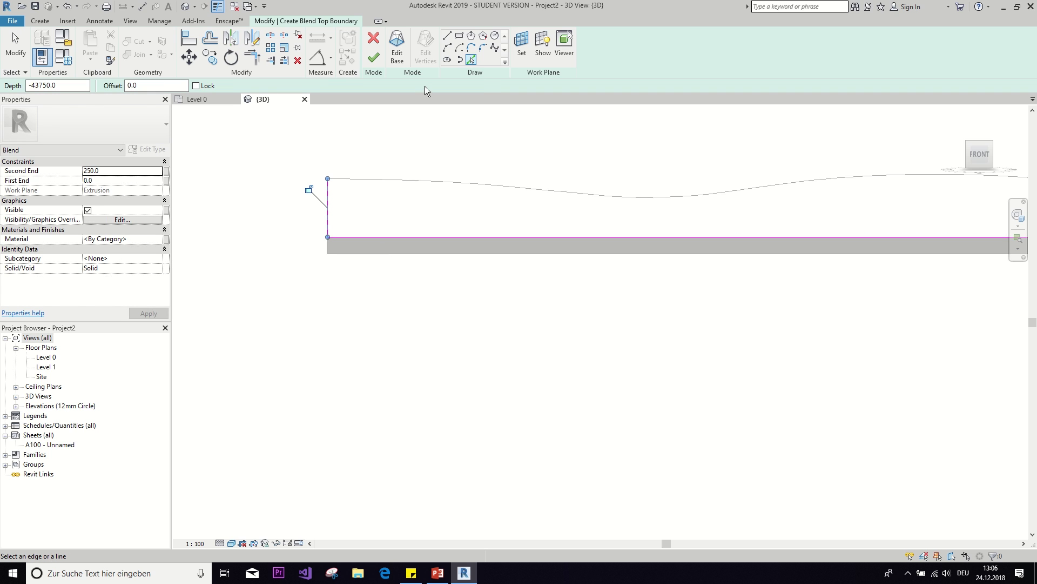
Draw a spline from the left edge's top, placing points along the band
{"action": "left_click", "coordinate": [496, 49]}
{"action": "left_click", "coordinate": [328, 179]}
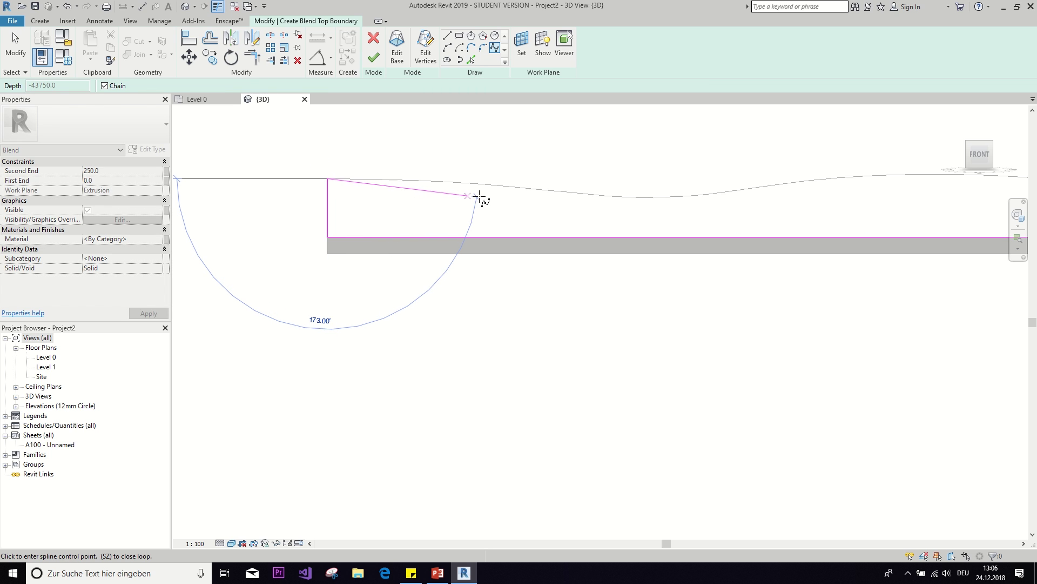
{"action": "middle_click_drag", "start_coordinate": [695, 194], "coordinate": [217, 213]}
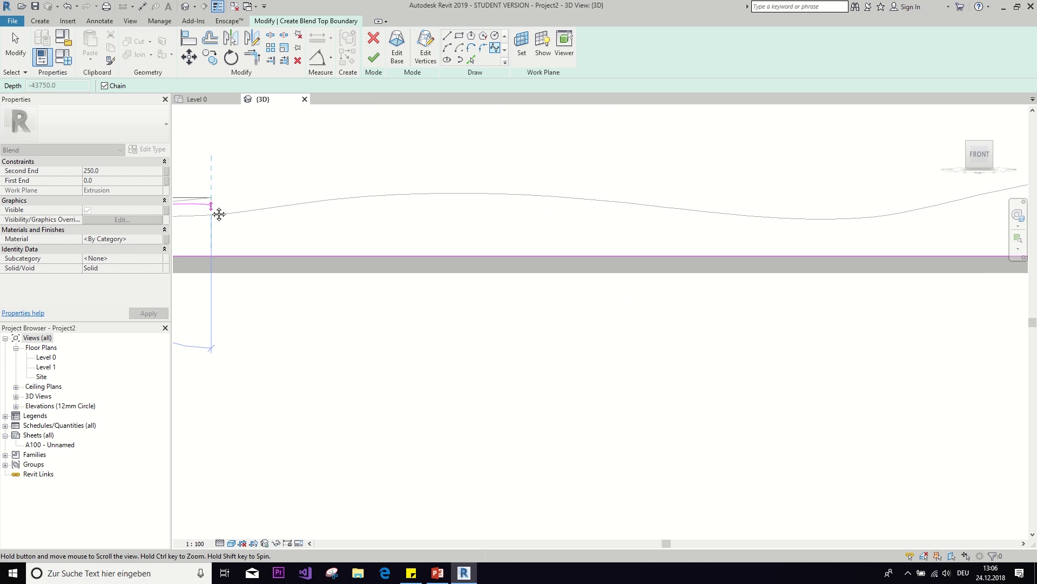
{"action": "left_click", "coordinate": [415, 209]}
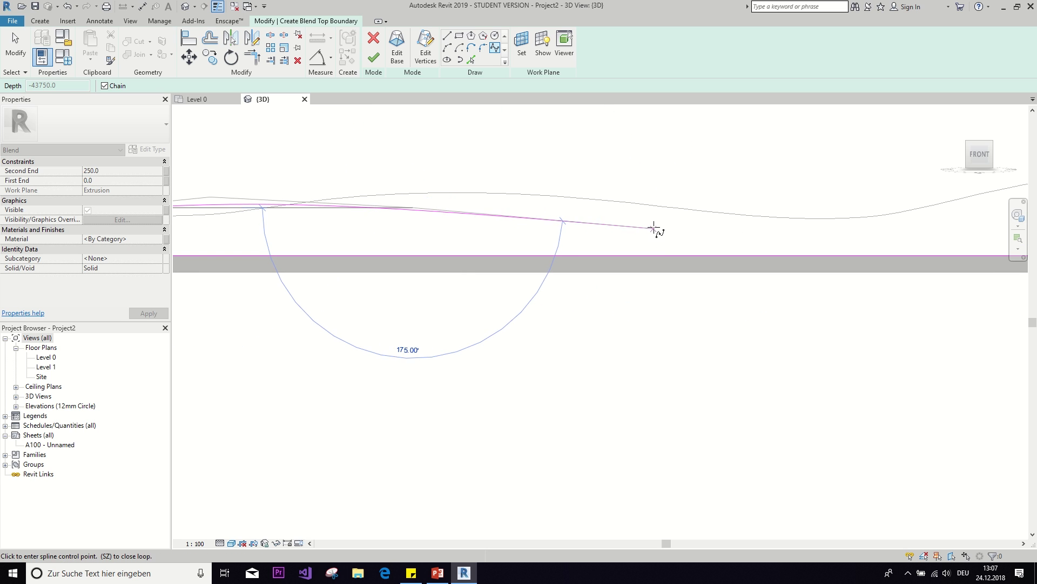
{"action": "left_click", "coordinate": [657, 229]}
{"action": "left_click", "coordinate": [827, 199]}
{"action": "middle_click_drag", "start_coordinate": [693, 215], "coordinate": [508, 234]}
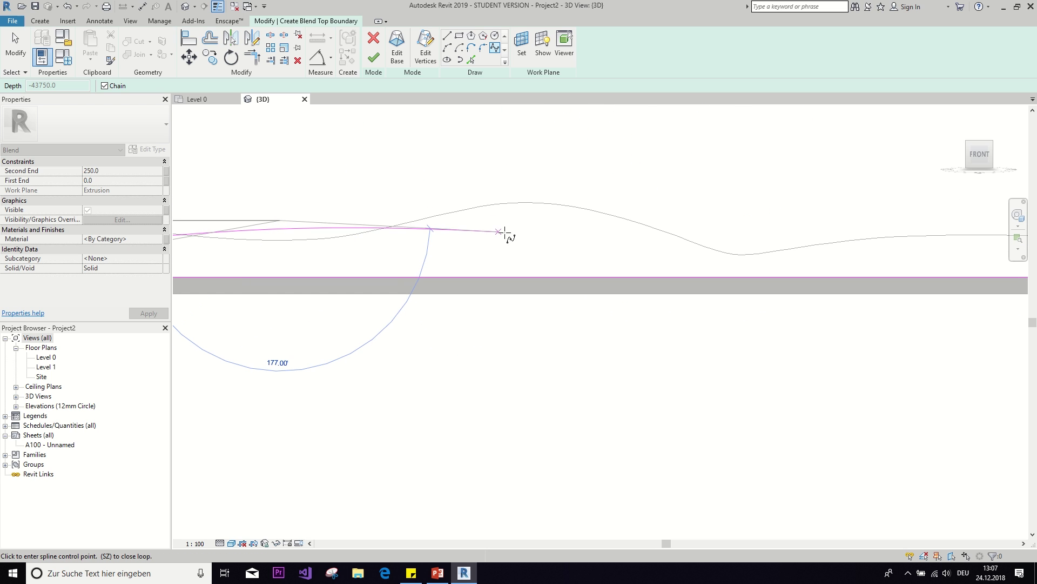
{"action": "left_click", "coordinate": [735, 244]}
{"action": "middle_click_drag", "start_coordinate": [803, 243], "coordinate": [372, 257]}
{"action": "left_click", "coordinate": [495, 258]}
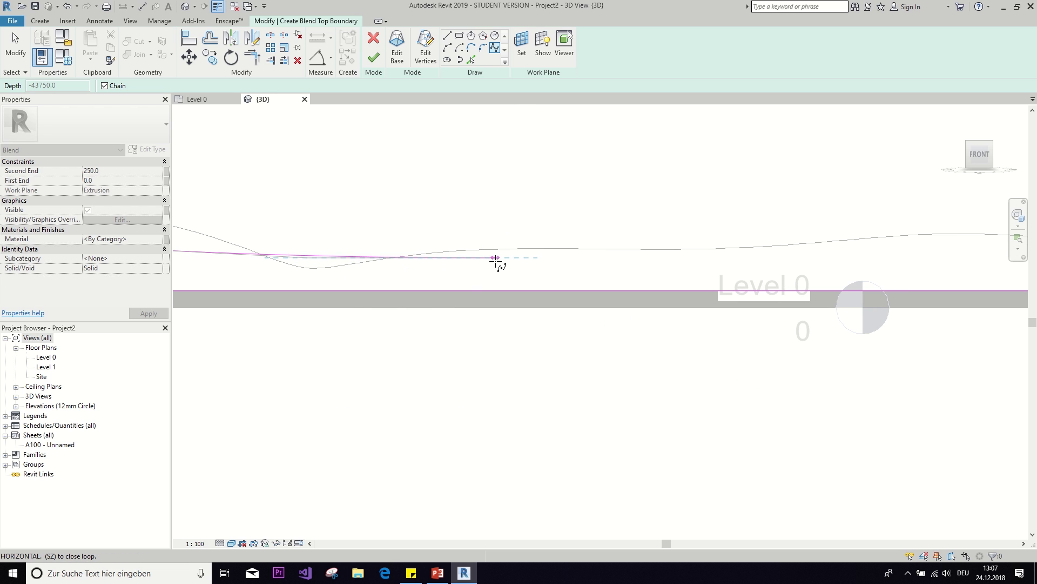
{"action": "left_click", "coordinate": [709, 238]}
Extend the spline to the band's top-right end and finish it
{"action": "middle_click_drag", "start_coordinate": [882, 252], "coordinate": [475, 261]}
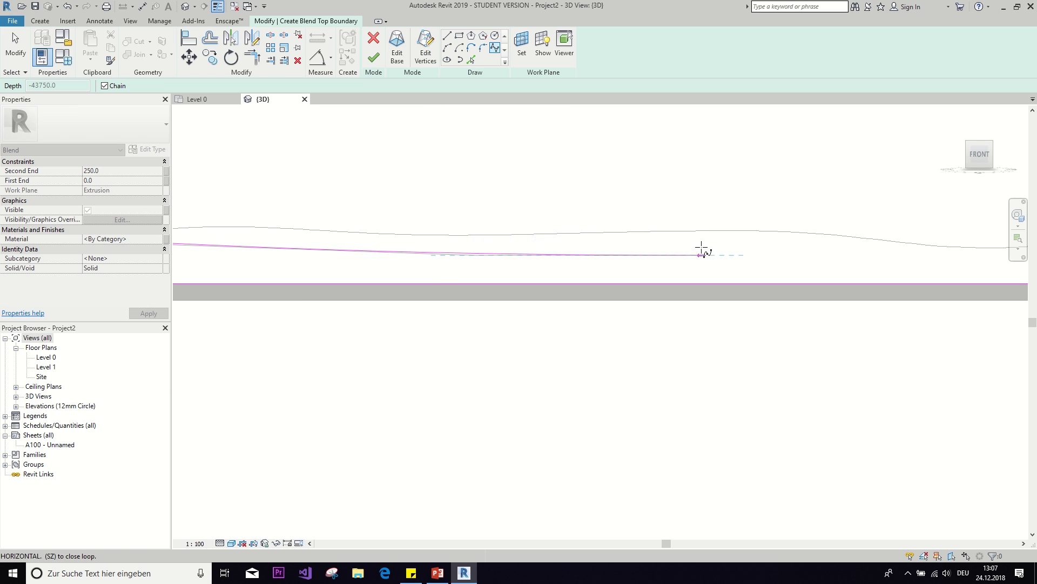
{"action": "mouse_move", "coordinate": [695, 241]}
{"action": "middle_mouse_down"}
{"action": "mouse_move", "coordinate": [395, 269]}
{"action": "mouse_move", "coordinate": [484, 280]}
{"action": "middle_mouse_up"}
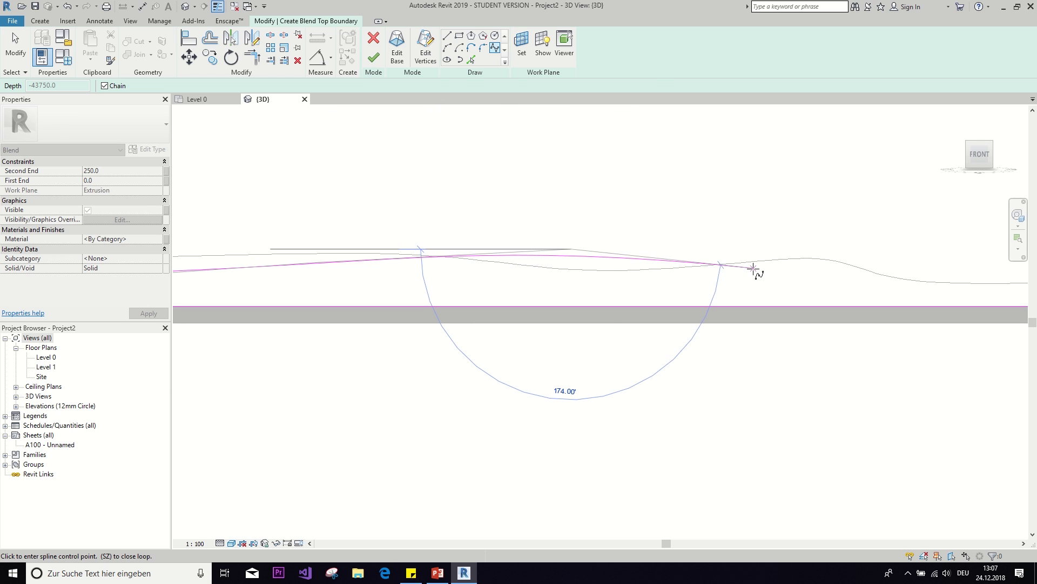
{"action": "middle_click_drag", "start_coordinate": [752, 270], "coordinate": [493, 306]}
{"action": "scroll", "coordinate": [343, 305], "scroll_direction": "up", "scroll_amount": 3}
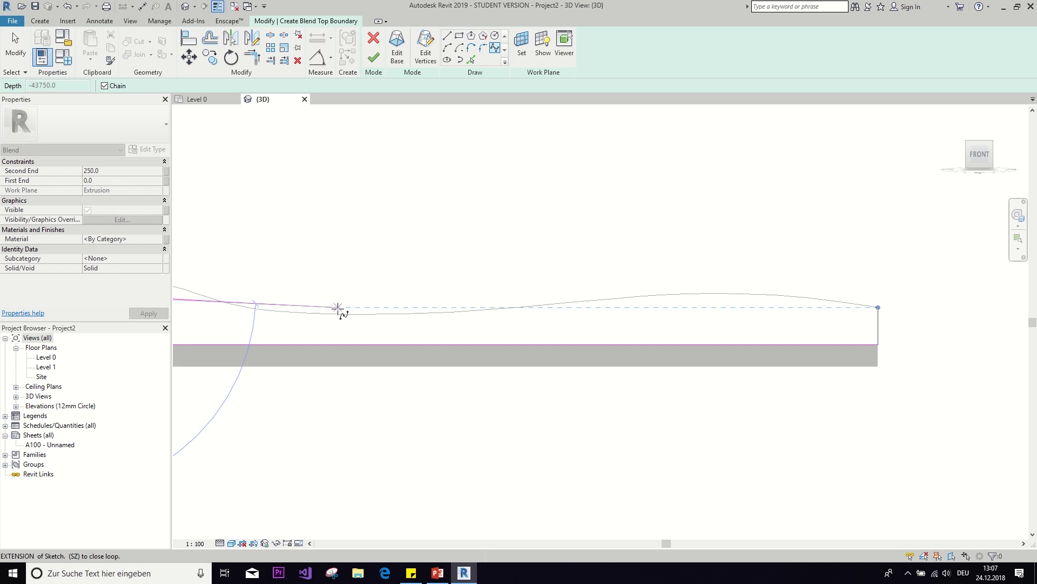
{"action": "left_click", "coordinate": [431, 270]}
{"action": "middle_click_drag", "start_coordinate": [797, 323], "coordinate": [472, 327]}
{"action": "left_click", "coordinate": [509, 295]}
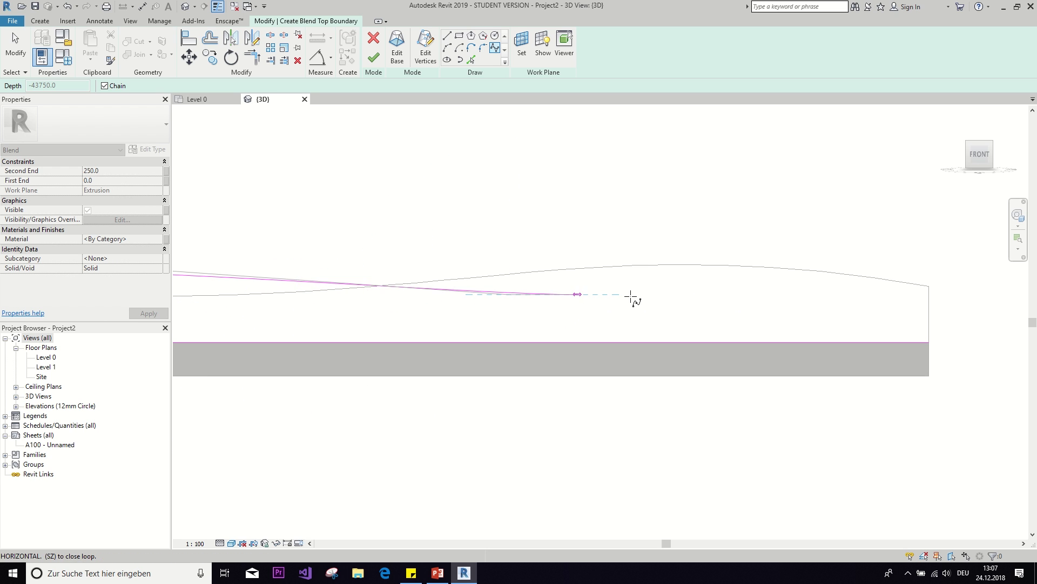
{"action": "left_click", "coordinate": [932, 287]}
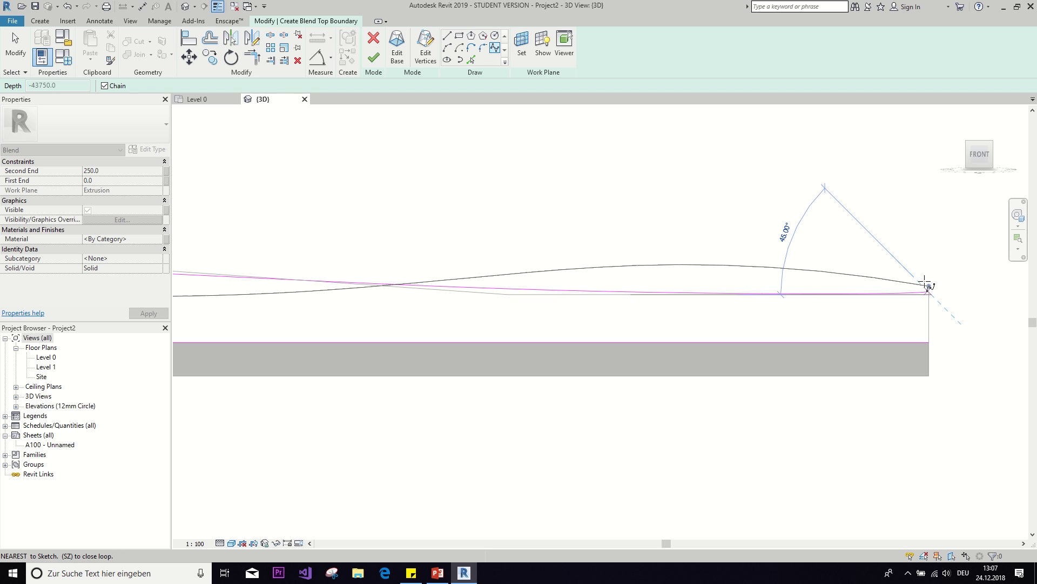
{"action": "left_click", "coordinate": [931, 287]}
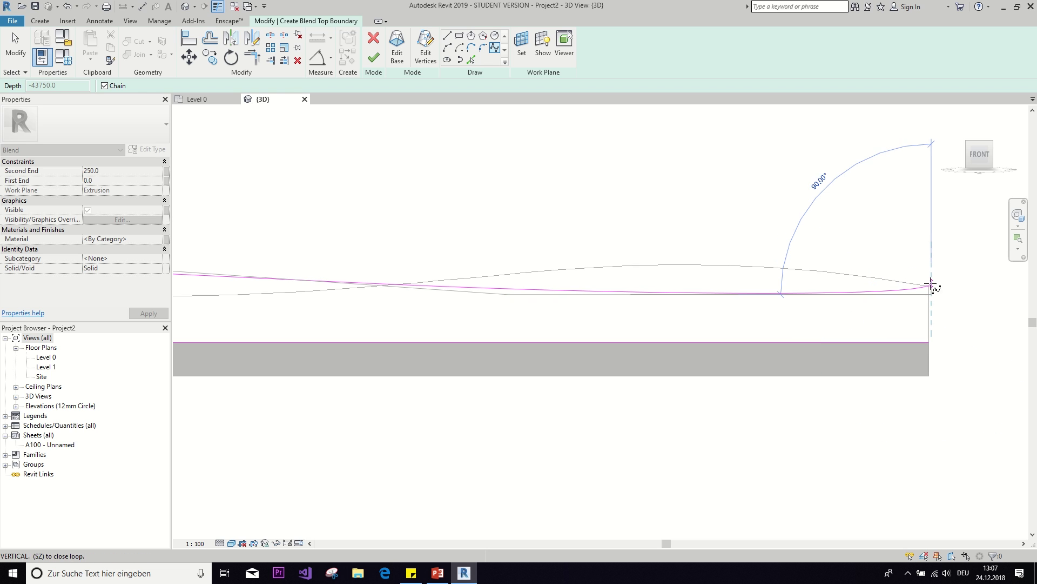
{"action": "key", "text": "Escape"}
{"action": "key", "text": "Escape"}
{"action": "key", "text": "Escape"}
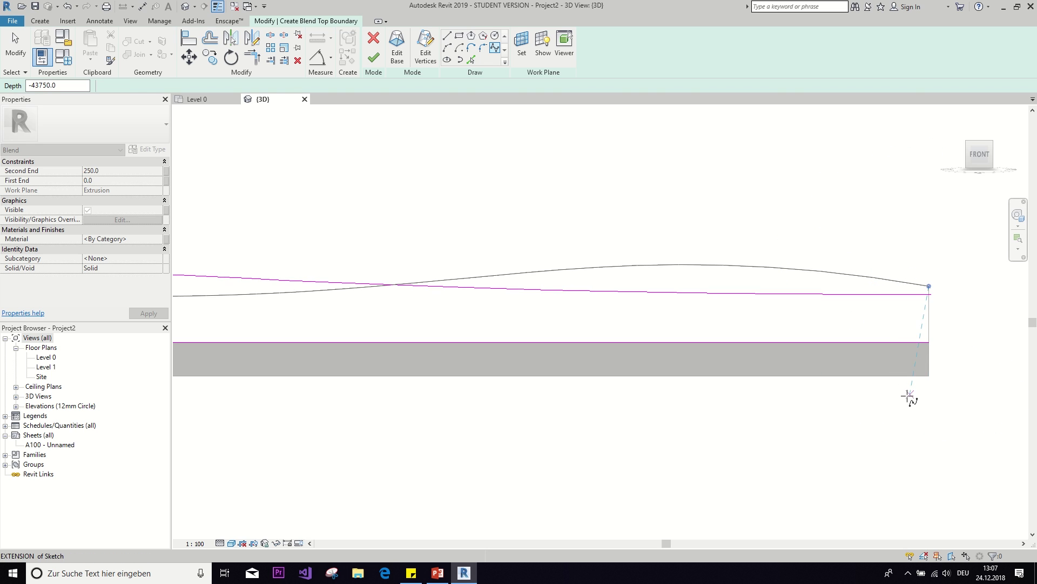
{"action": "left_click", "coordinate": [447, 36]}
Drag the top spline's end grip onto the band corner
{"action": "left_click", "coordinate": [928, 342]}
{"action": "scroll", "coordinate": [934, 299], "scroll_direction": "up", "scroll_amount": 2}
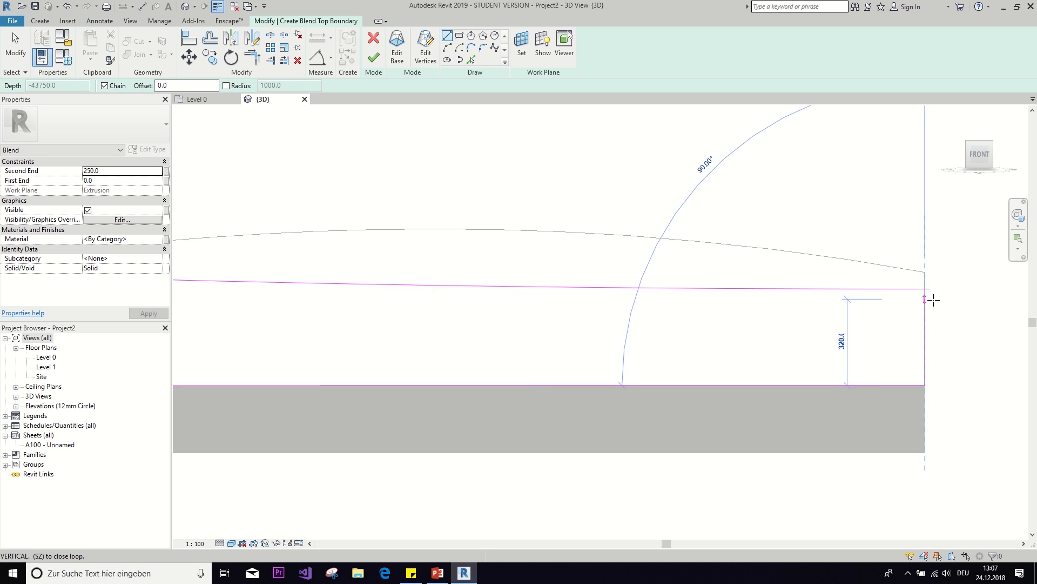
{"action": "scroll", "coordinate": [934, 299], "scroll_direction": "up", "scroll_amount": 3}
{"action": "key", "text": "Escape"}
{"action": "key", "text": "Escape"}
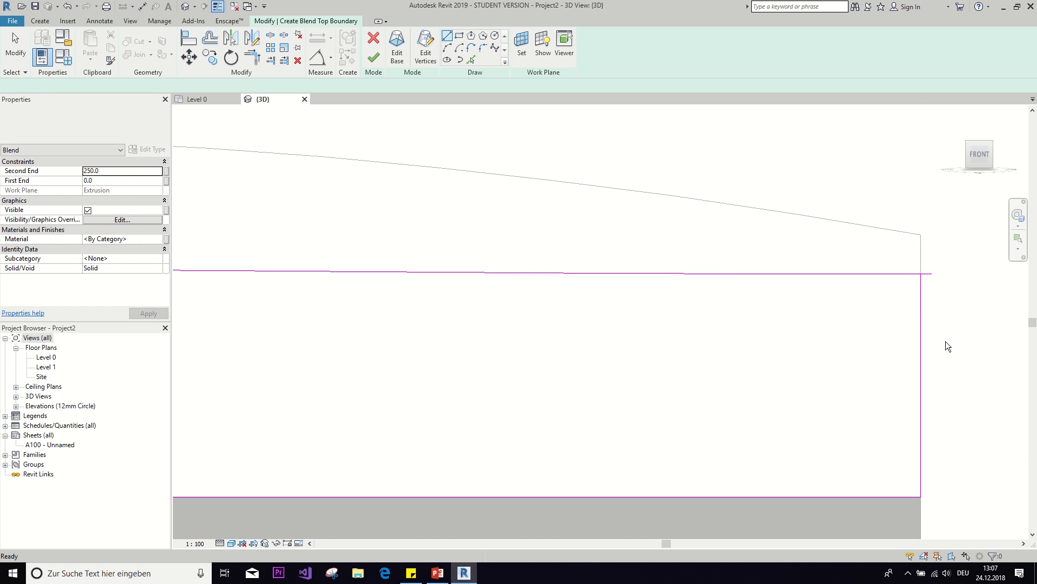
{"action": "left_click", "coordinate": [935, 275]}
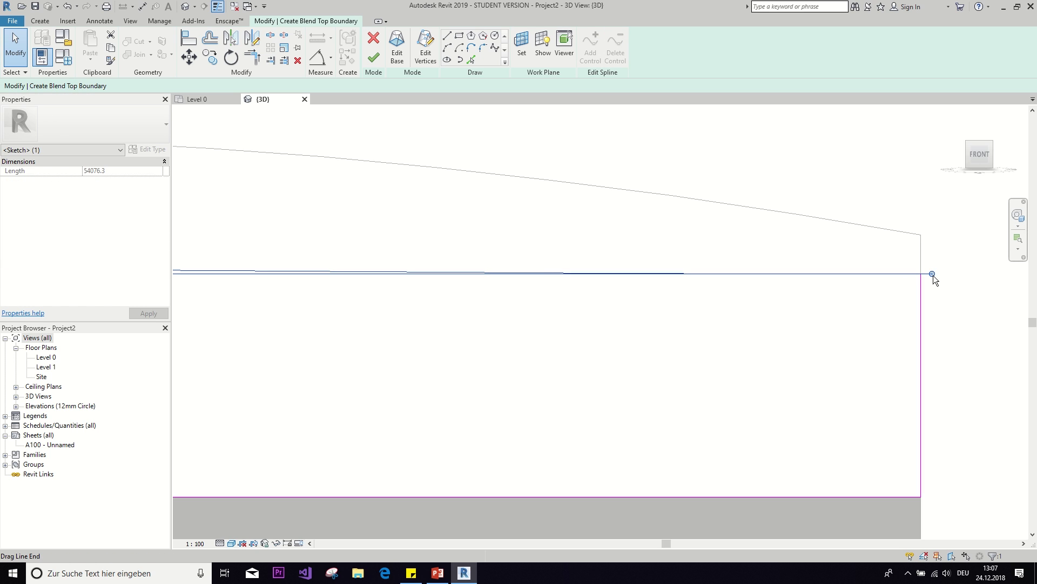
{"action": "left_click_drag", "start_coordinate": [932, 274], "coordinate": [921, 274]}
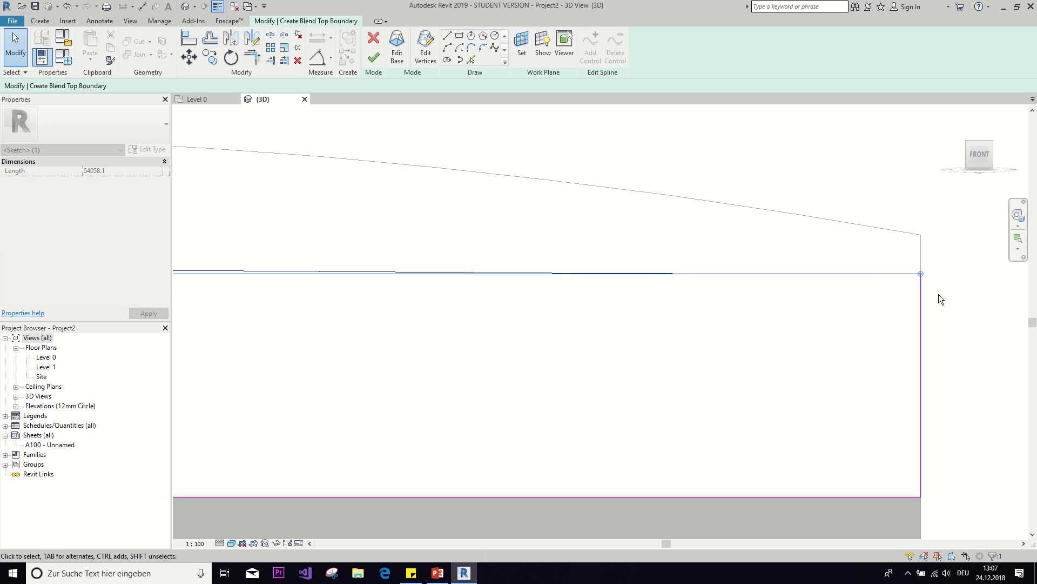
{"action": "scroll", "coordinate": [930, 302], "scroll_direction": "down", "scroll_amount": 6}
{"action": "left_click", "coordinate": [706, 228]}
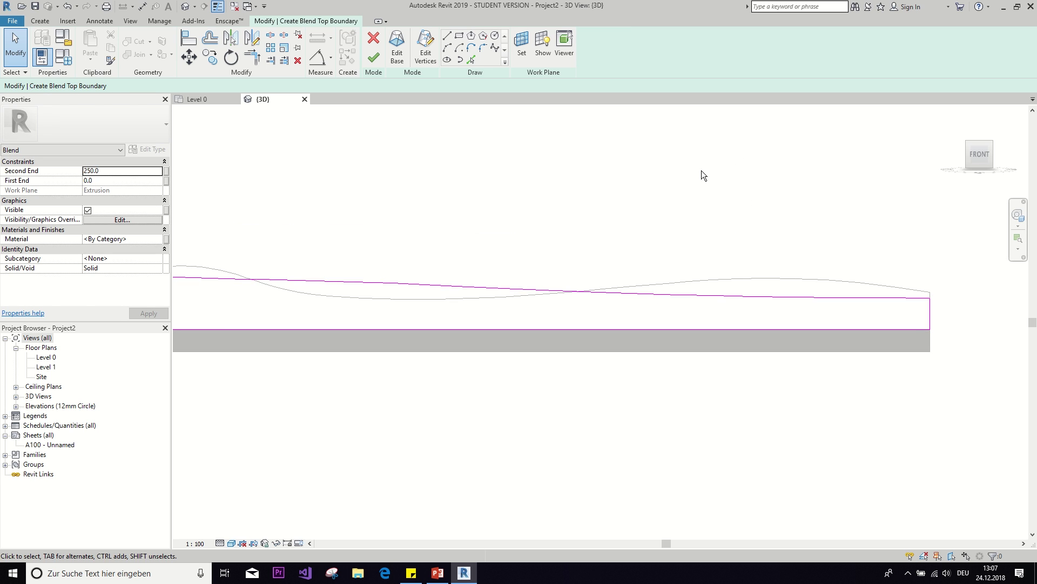
Finish the blend and orbit to a tilted front-right view of the wavy slab
{"action": "mouse_move", "coordinate": [702, 170]}
{"action": "middle_mouse_down", "text": "shift"}
{"action": "mouse_move", "coordinate": [945, 297]}
{"action": "mouse_move", "coordinate": [829, 262]}
{"action": "middle_mouse_up", "text": "shift"}
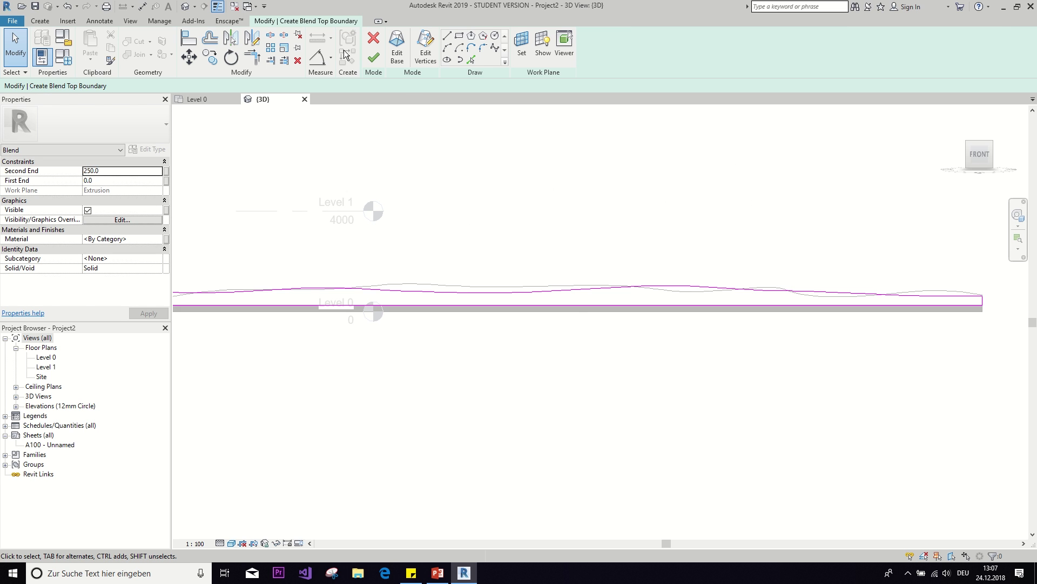
{"action": "left_click", "coordinate": [373, 61]}
{"action": "scroll", "coordinate": [359, 209], "scroll_direction": "down", "scroll_amount": 2}
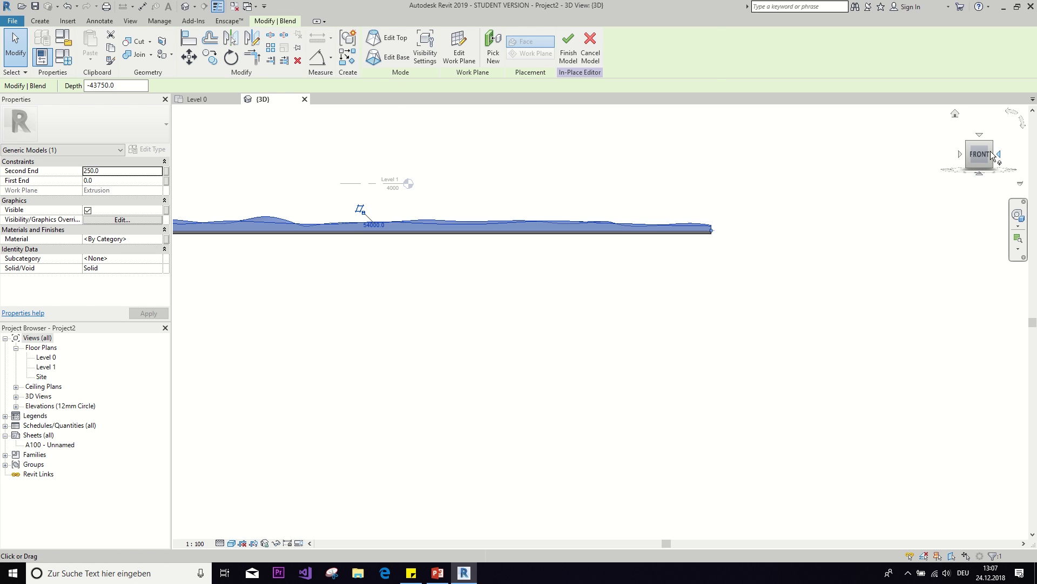
{"action": "left_click_drag", "start_coordinate": [967, 172], "coordinate": [920, 195]}
{"action": "middle_click_drag", "start_coordinate": [773, 218], "coordinate": [896, 297]}
{"action": "left_click", "coordinate": [770, 229]}
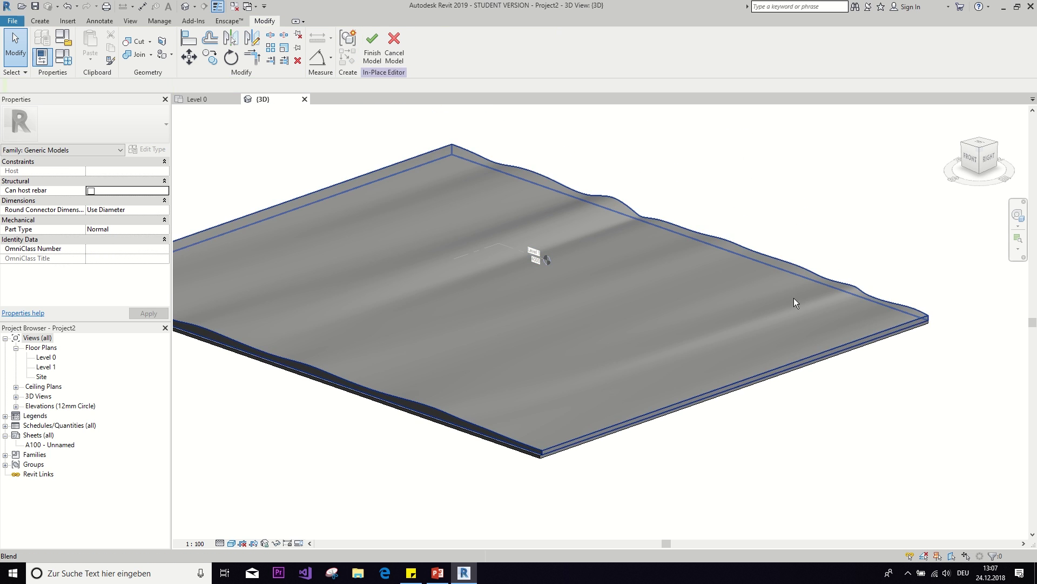
{"action": "scroll", "coordinate": [713, 270], "scroll_direction": "down", "scroll_amount": 2}
{"action": "middle_click_drag", "start_coordinate": [712, 270], "coordinate": [711, 263]}
{"action": "scroll", "coordinate": [501, 260], "scroll_direction": "up", "scroll_amount": 2}
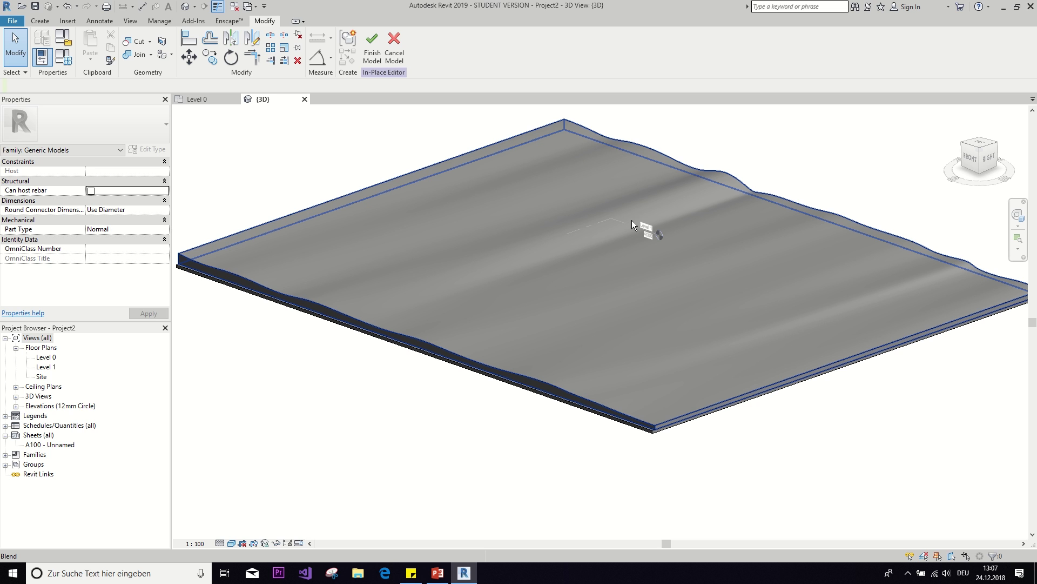
{"action": "scroll", "coordinate": [393, 264], "scroll_direction": "down", "scroll_amount": 3}
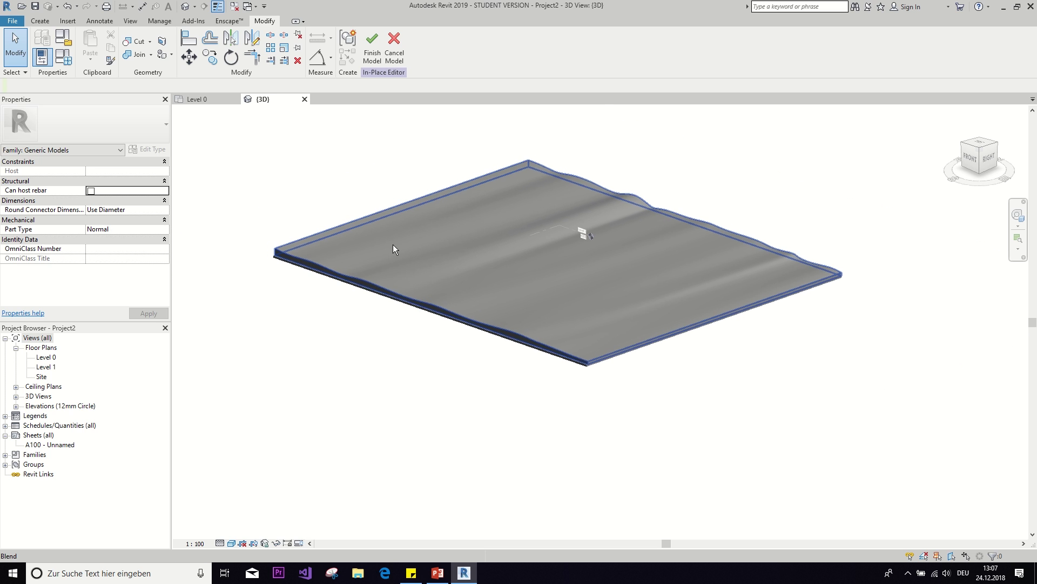
Set the terrain blend's material to Gypsum Wall Board in the Material Browser
{"action": "left_click", "coordinate": [443, 262]}
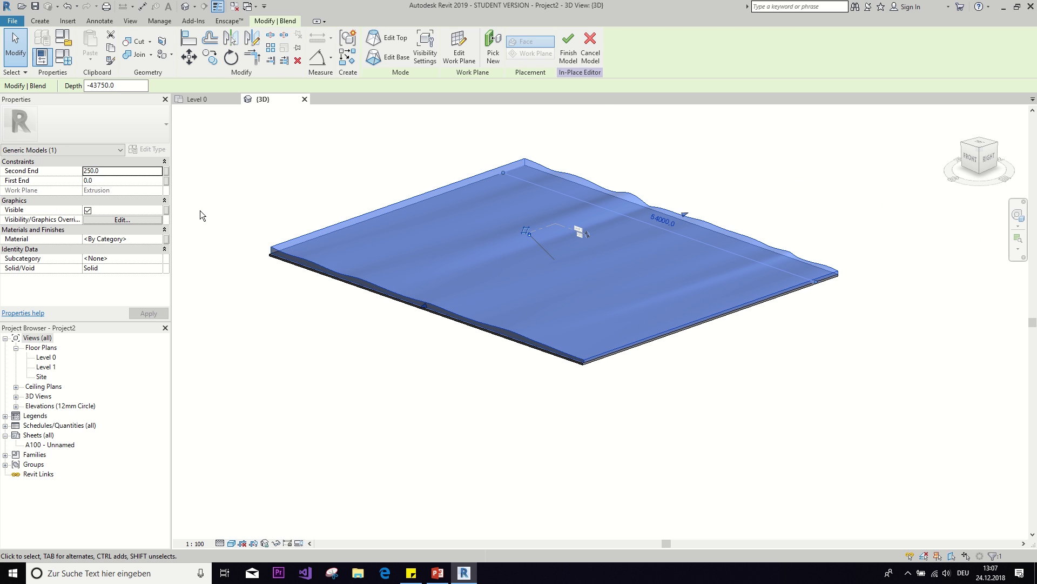
{"action": "left_click", "coordinate": [156, 242]}
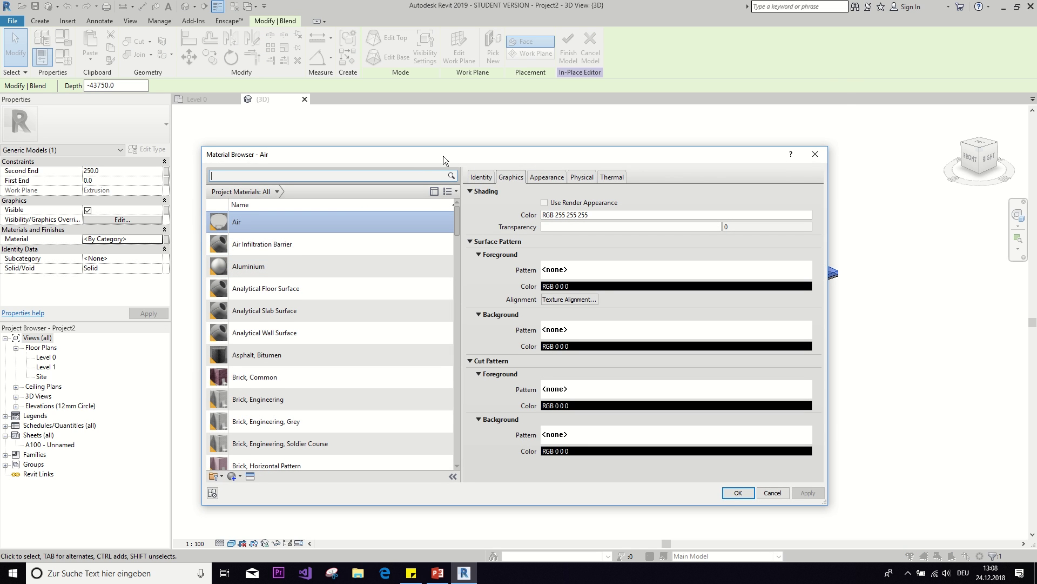
{"action": "left_click_drag", "start_coordinate": [443, 156], "coordinate": [455, 95]}
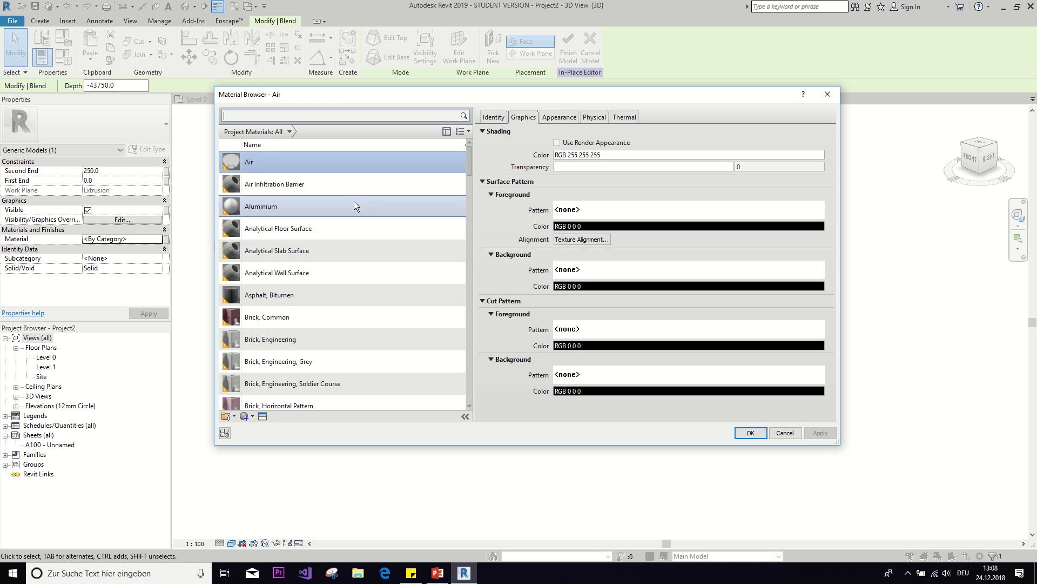
{"action": "scroll", "coordinate": [344, 184], "scroll_direction": "down", "scroll_amount": 6}
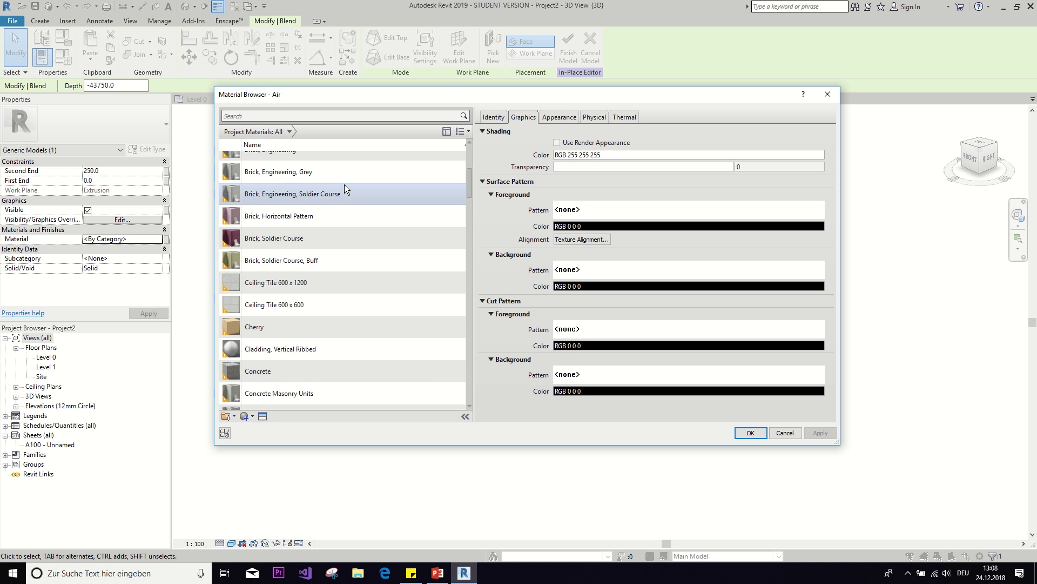
{"action": "scroll", "coordinate": [345, 184], "scroll_direction": "down", "scroll_amount": 10}
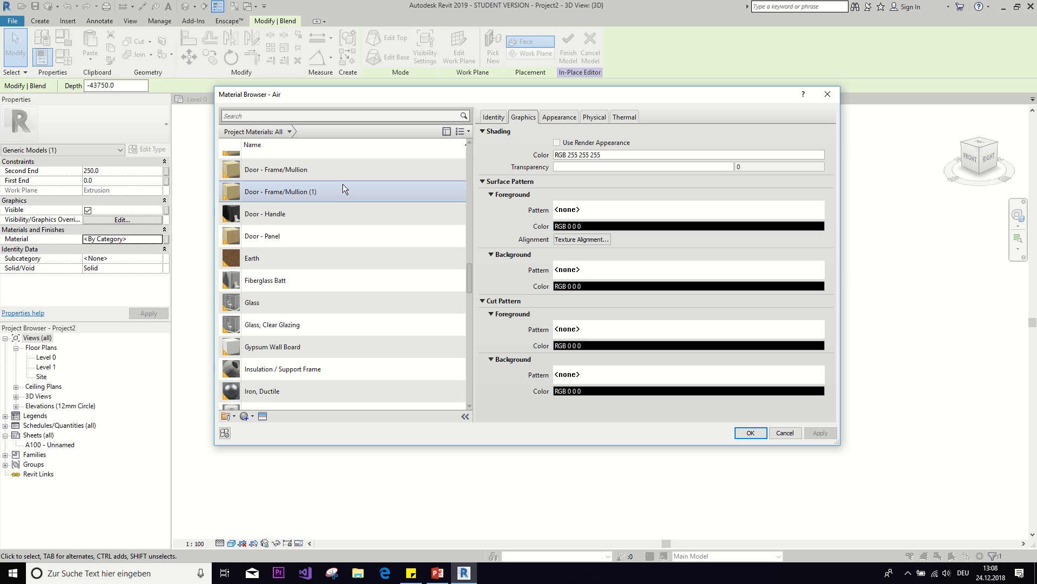
{"action": "scroll", "coordinate": [343, 188], "scroll_direction": "down", "scroll_amount": 3}
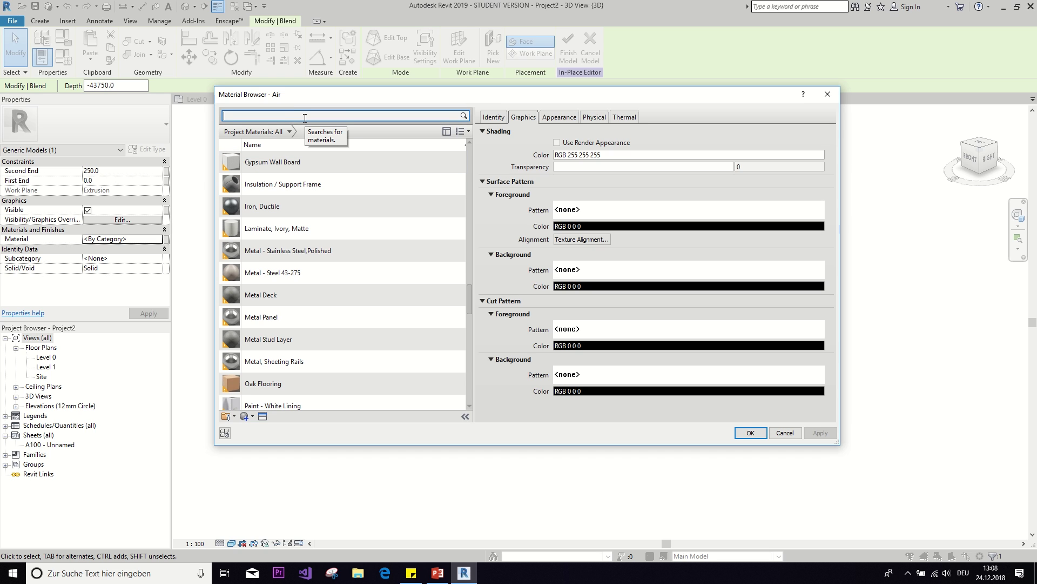
{"action": "left_click", "coordinate": [297, 157]}
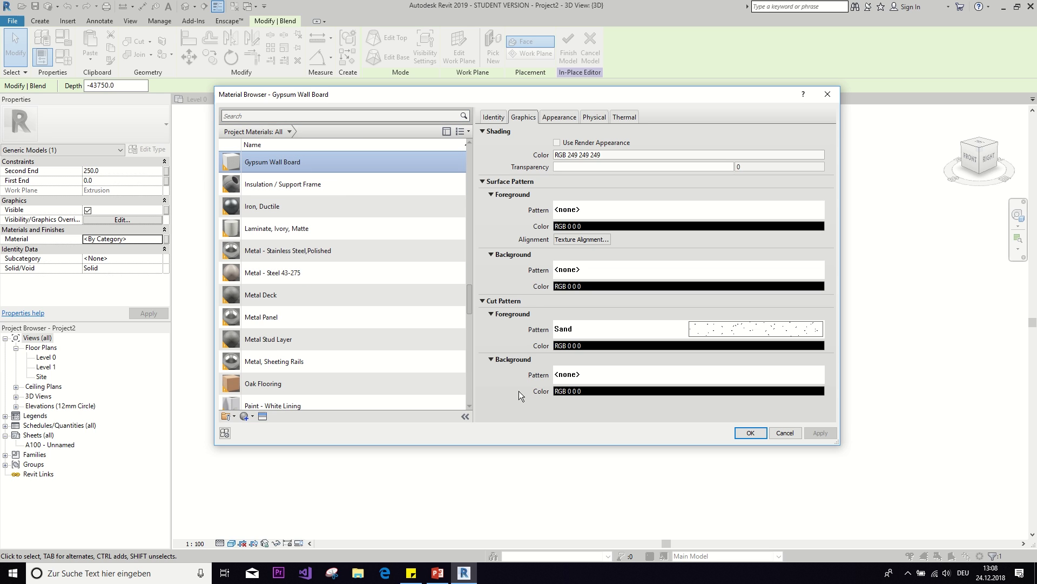
{"action": "left_click", "coordinate": [751, 433]}
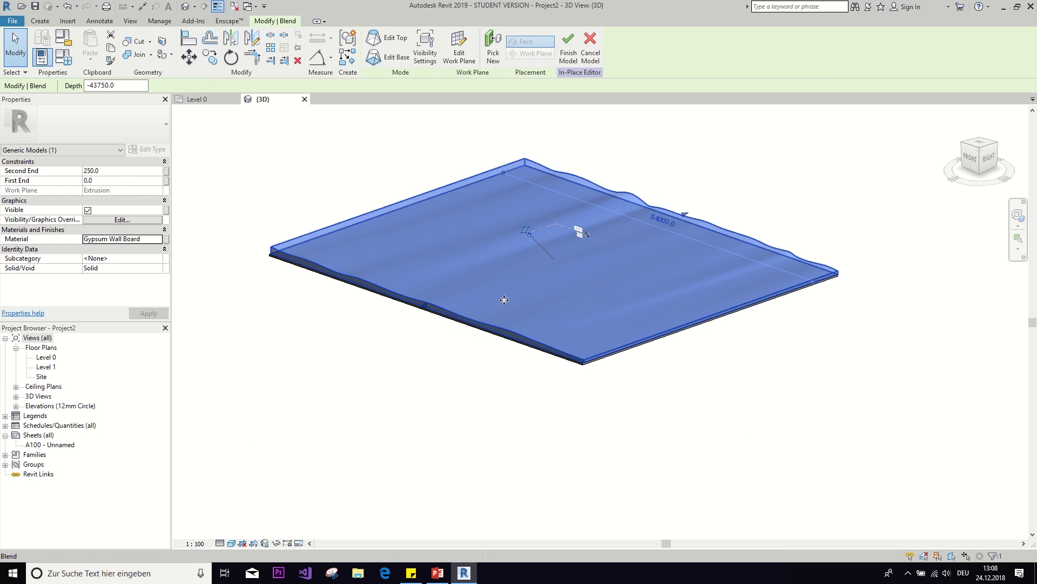
Deselect the blend and pan around the slab to inspect it
{"action": "left_click", "coordinate": [313, 187]}
{"action": "scroll", "coordinate": [283, 195], "scroll_direction": "up", "scroll_amount": 5}
{"action": "middle_click_drag", "start_coordinate": [288, 201], "coordinate": [217, 236]}
{"action": "scroll", "coordinate": [216, 236], "scroll_direction": "down", "scroll_amount": 1}
{"action": "scroll", "coordinate": [337, 238], "scroll_direction": "down", "scroll_amount": 3}
{"action": "middle_click_drag", "start_coordinate": [343, 245], "coordinate": [275, 234]}
{"action": "middle_click_drag", "start_coordinate": [636, 226], "coordinate": [642, 276]}
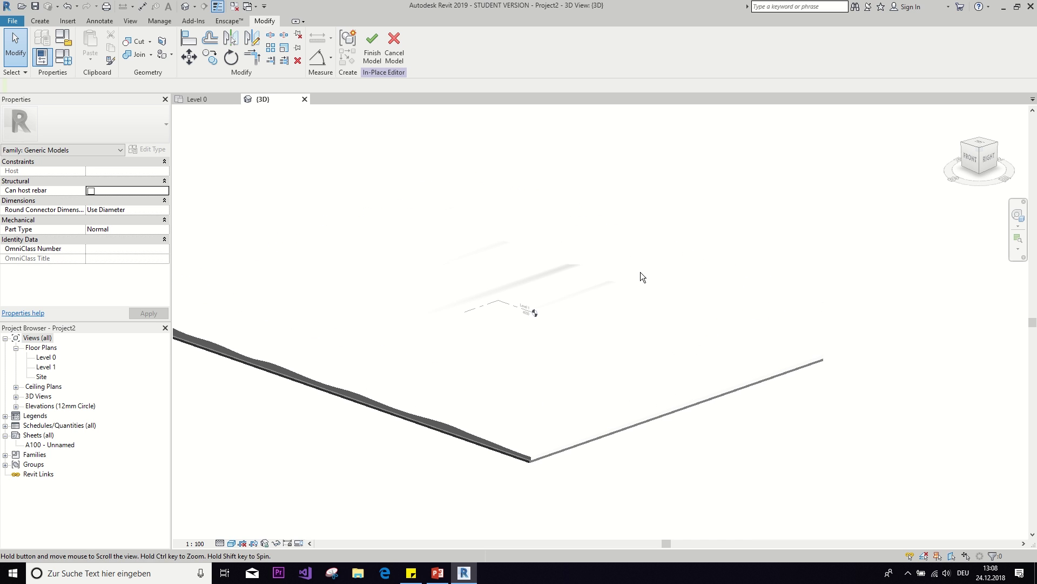
{"action": "middle_click_drag", "start_coordinate": [736, 267], "coordinate": [780, 248]}
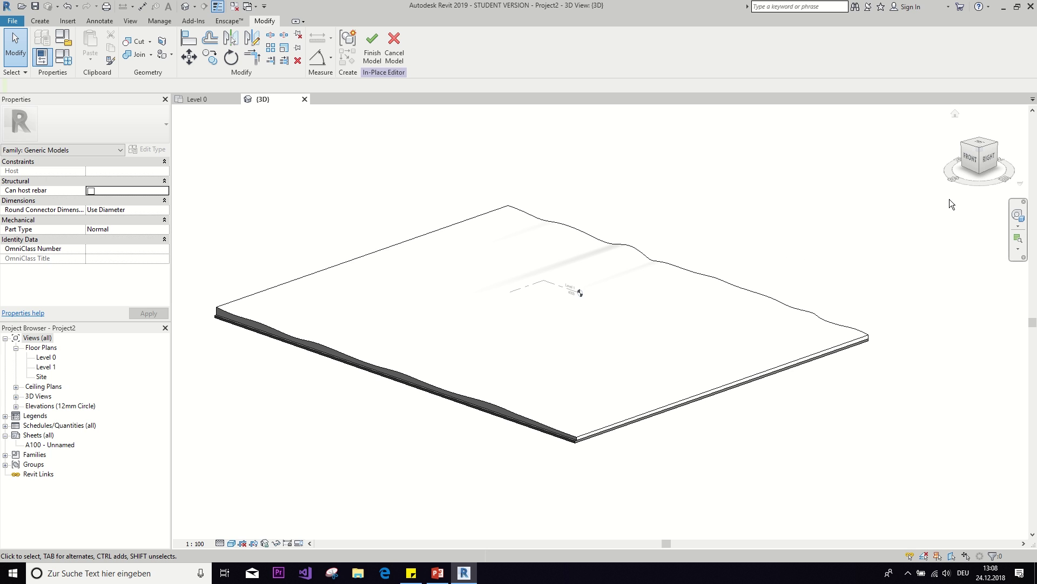
{"action": "scroll", "coordinate": [781, 252], "scroll_direction": "up", "scroll_amount": 1}
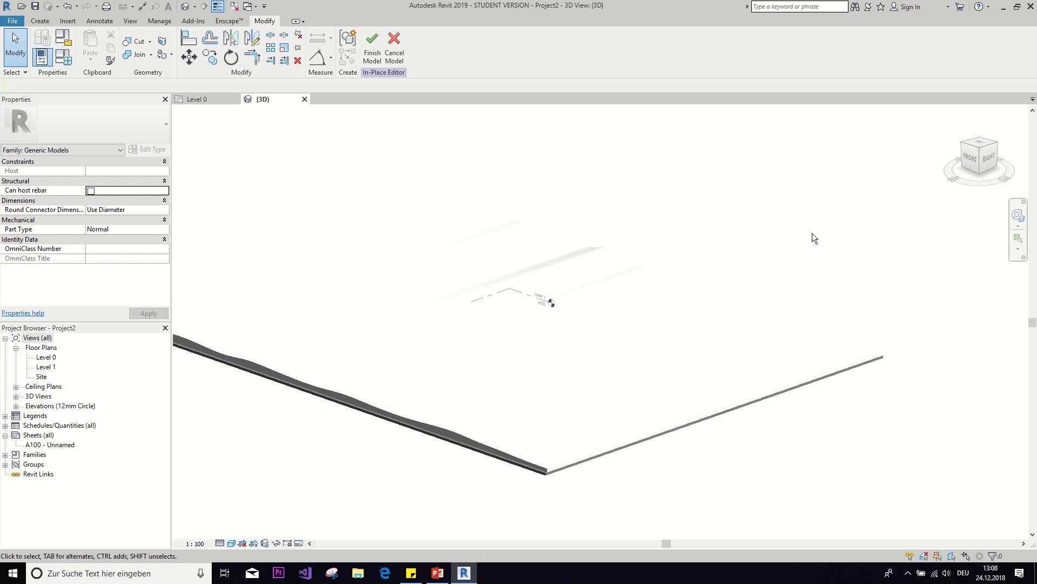
{"action": "middle_click_drag", "start_coordinate": [811, 233], "coordinate": [865, 204]}
Switch to the Top view and finish the in-place generic model
{"action": "left_click", "coordinate": [977, 141]}
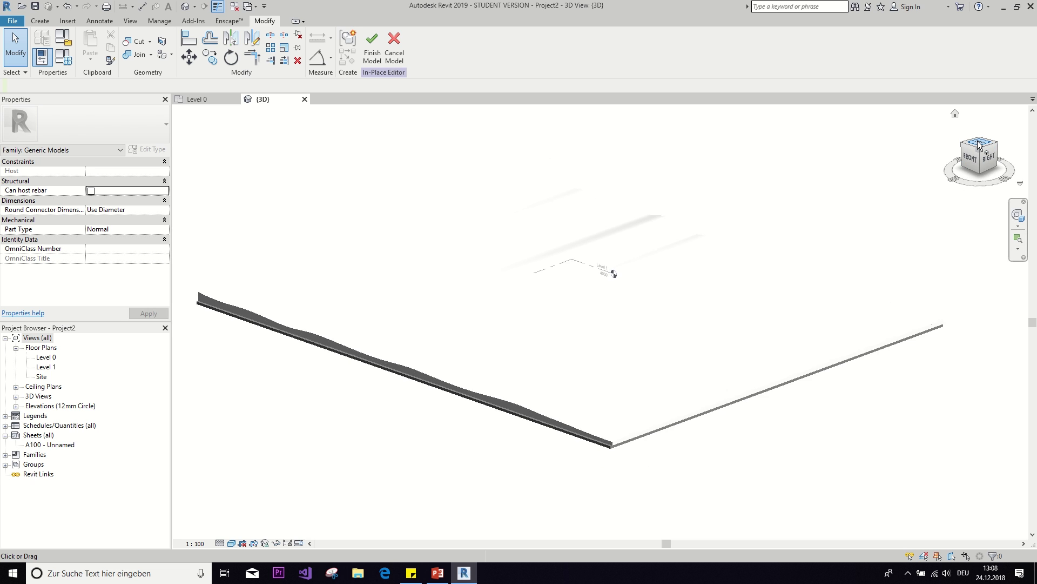
{"action": "scroll", "coordinate": [481, 254], "scroll_direction": "up", "scroll_amount": 2}
{"action": "middle_click_drag", "start_coordinate": [481, 254], "coordinate": [296, 215]}
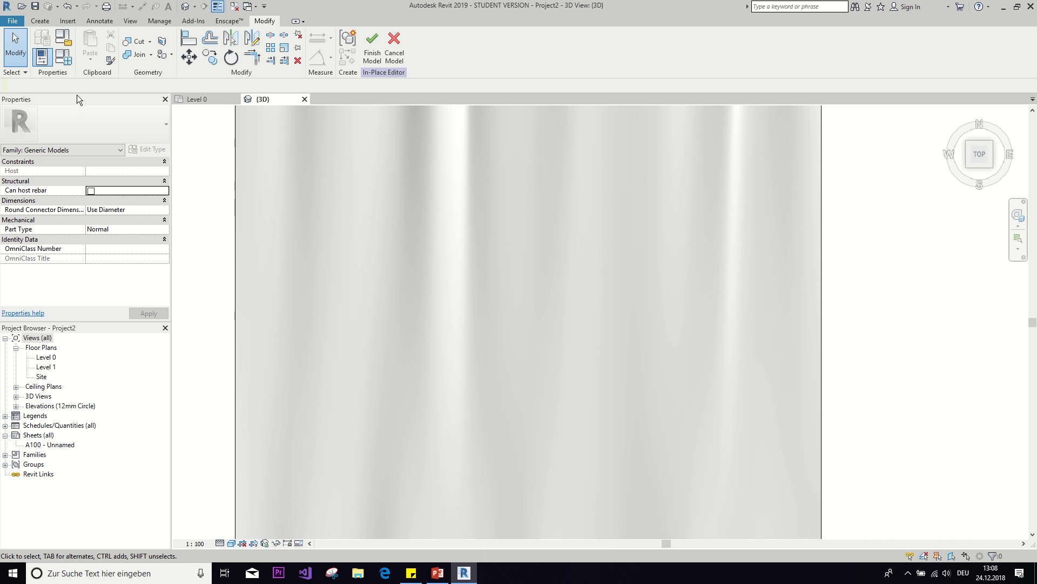
{"action": "left_click", "coordinate": [41, 21]}
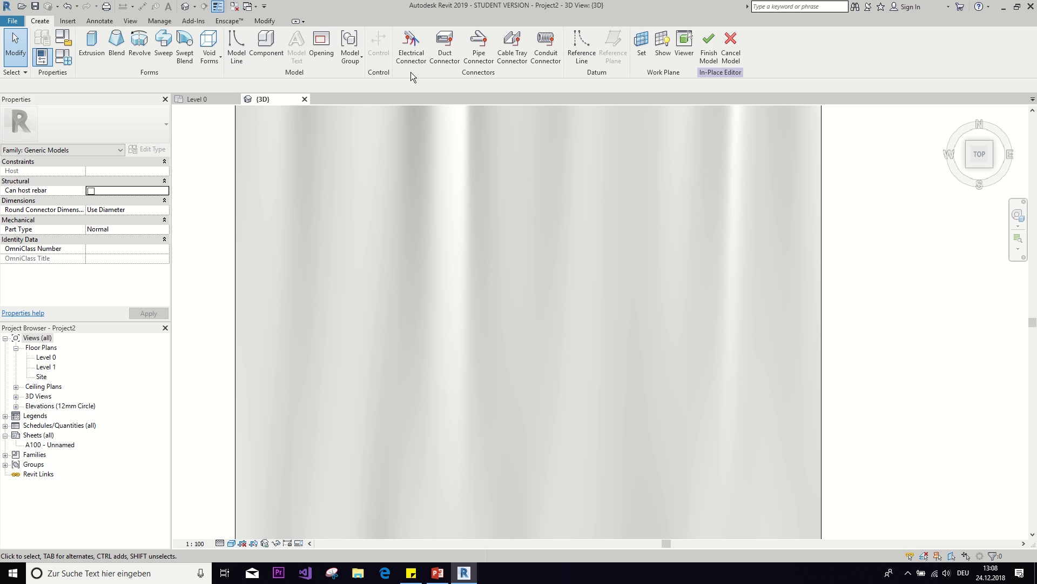
{"action": "left_click", "coordinate": [714, 49]}
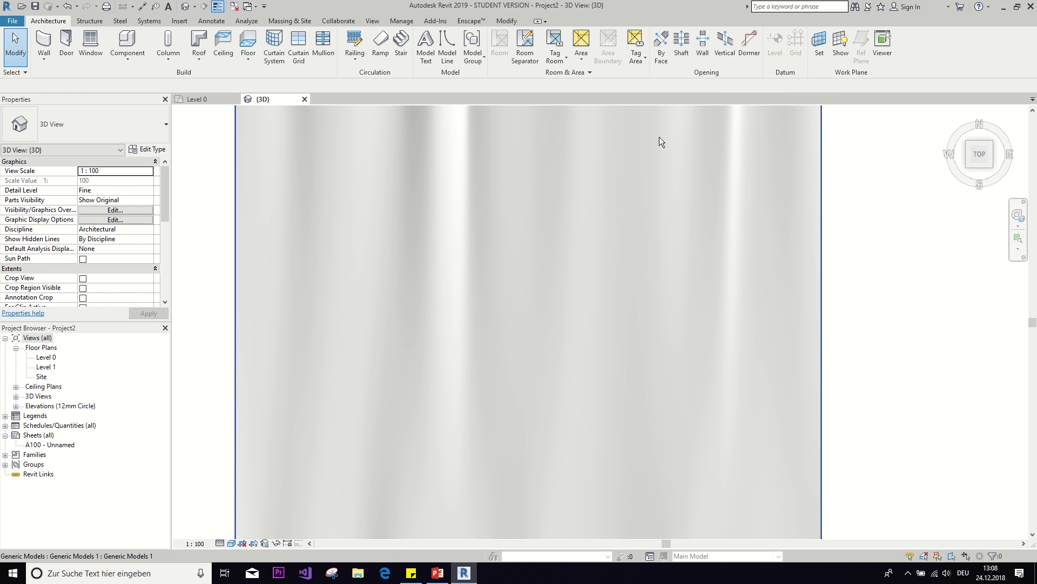
Start the Wall tool with the Wall-Ext_215Bwk brick type selected
{"action": "middle_click_drag", "start_coordinate": [603, 162], "coordinate": [571, 152]}
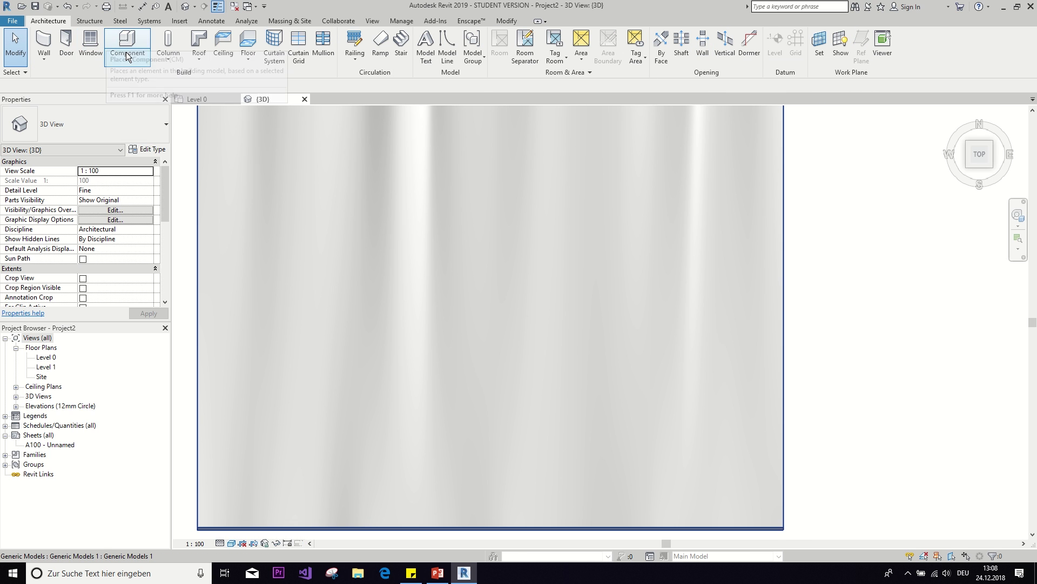
{"action": "left_click", "coordinate": [43, 42]}
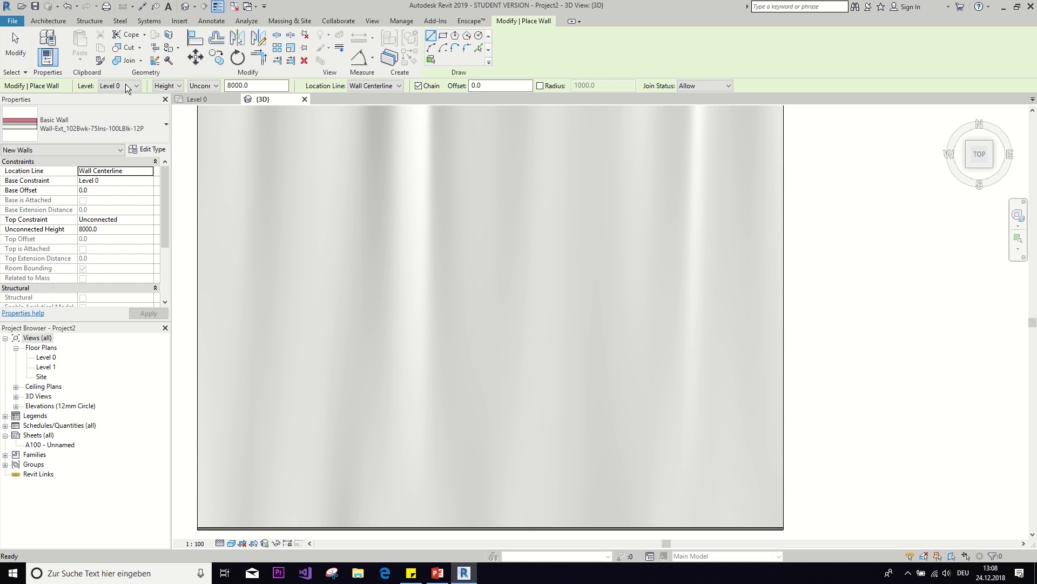
{"action": "left_click", "coordinate": [151, 128]}
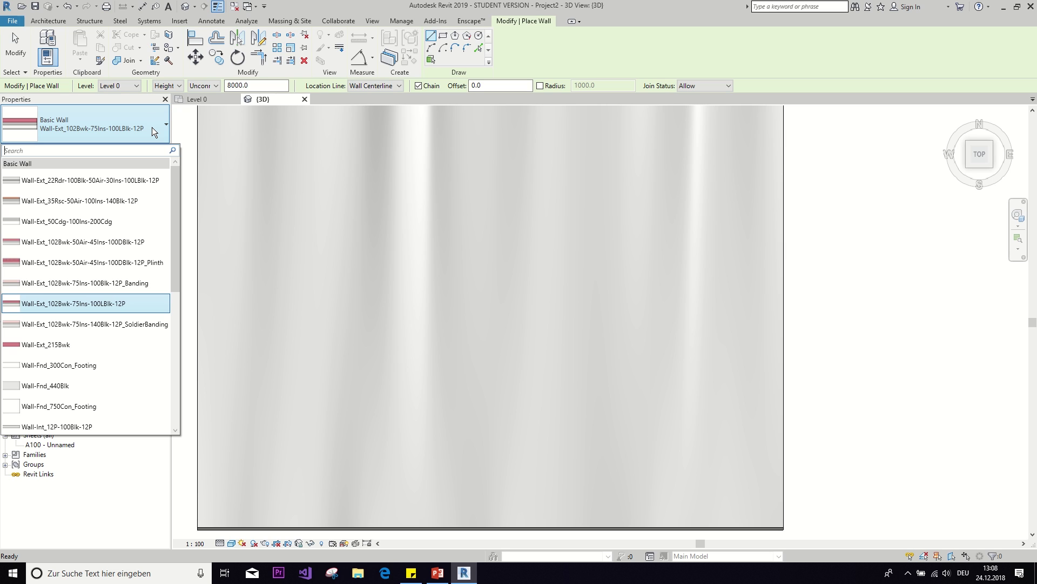
{"action": "scroll", "coordinate": [94, 189], "scroll_direction": "down", "scroll_amount": 2}
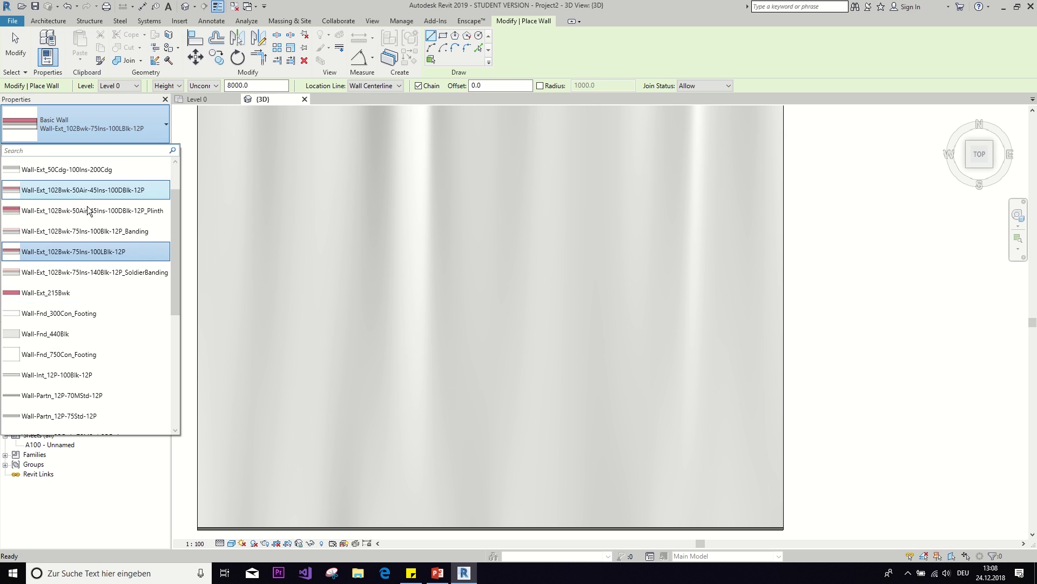
{"action": "left_click", "coordinate": [90, 292]}
Inspect the wall structure's Brick, Common material appearance, then OK out of all dialogs
{"action": "left_click", "coordinate": [158, 150]}
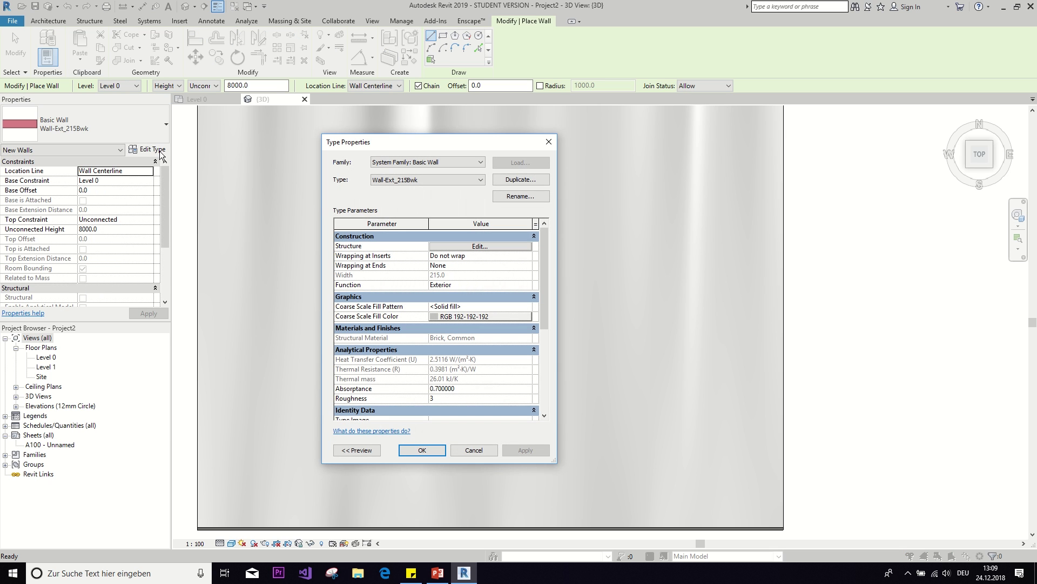
{"action": "left_click", "coordinate": [465, 247]}
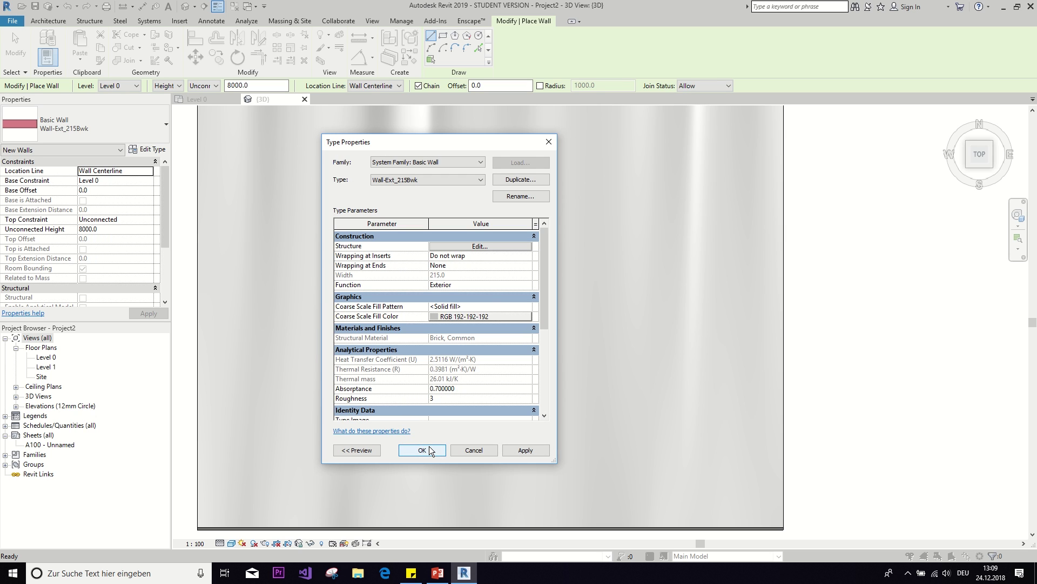
{"action": "left_click", "coordinate": [453, 247]}
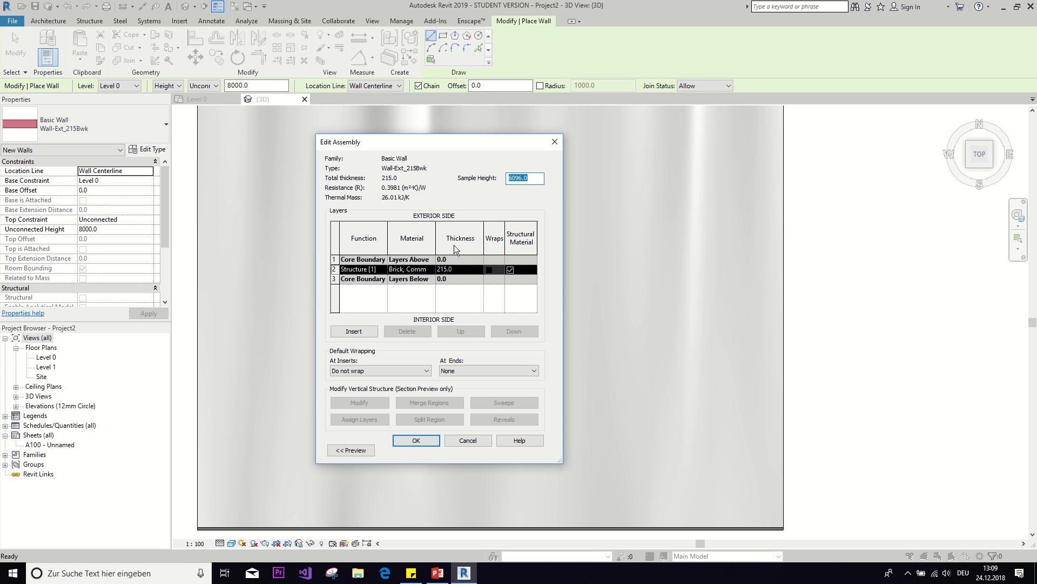
{"action": "left_click", "coordinate": [430, 271]}
{"action": "left_click", "coordinate": [431, 269]}
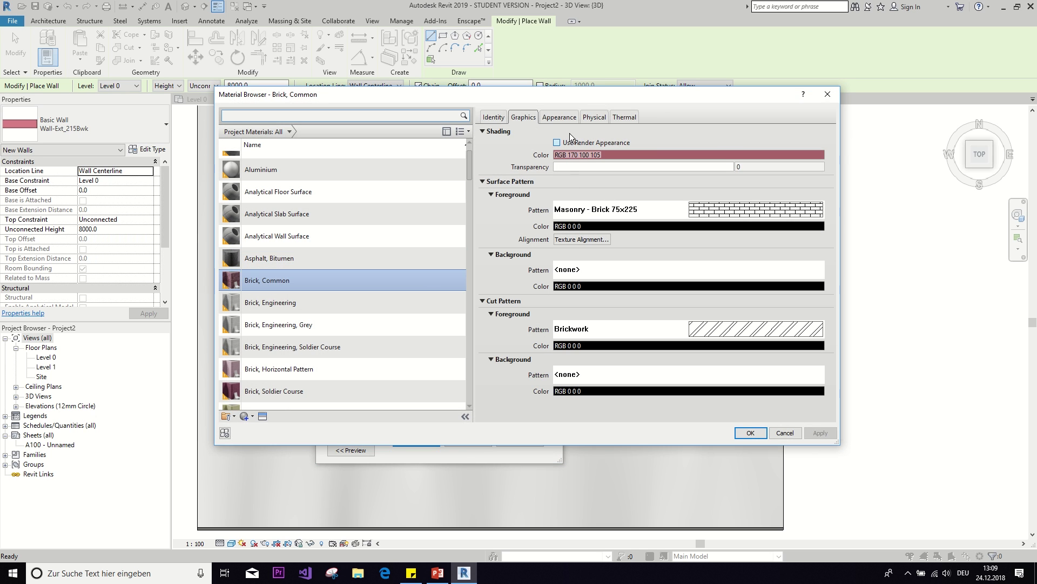
{"action": "left_click", "coordinate": [553, 120]}
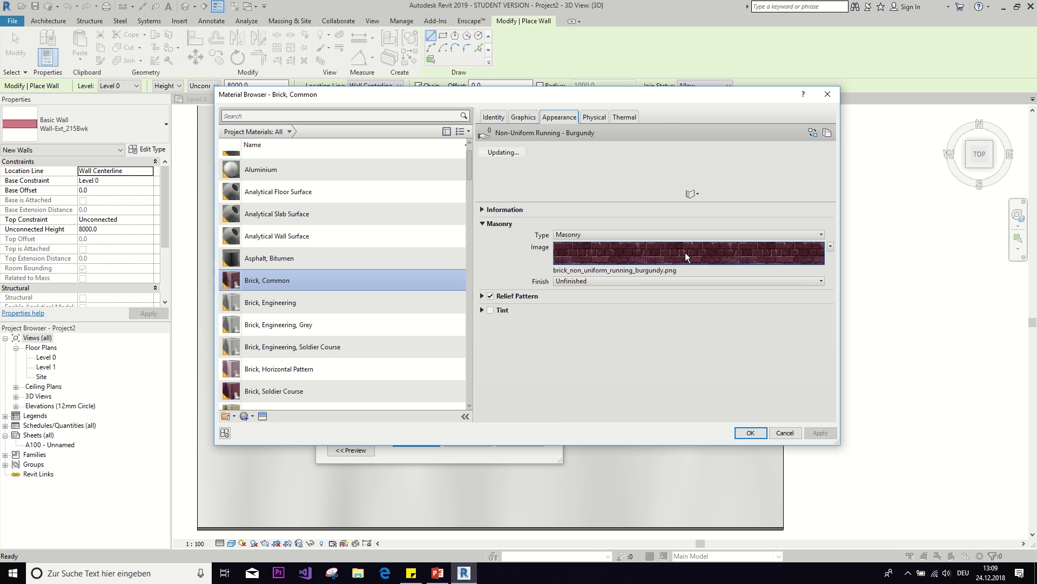
{"action": "left_click", "coordinate": [750, 433]}
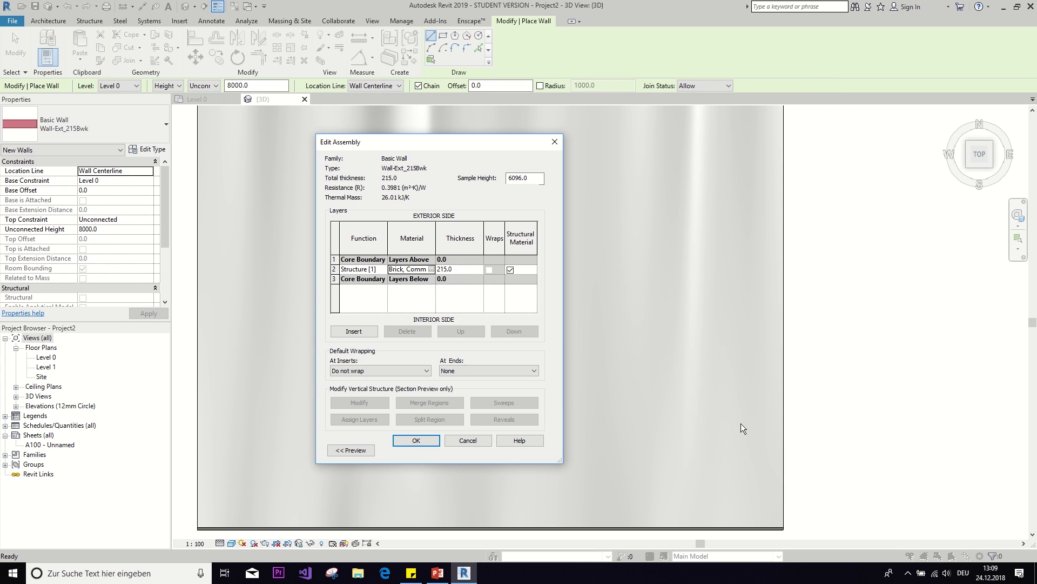
{"action": "left_click", "coordinate": [417, 440]}
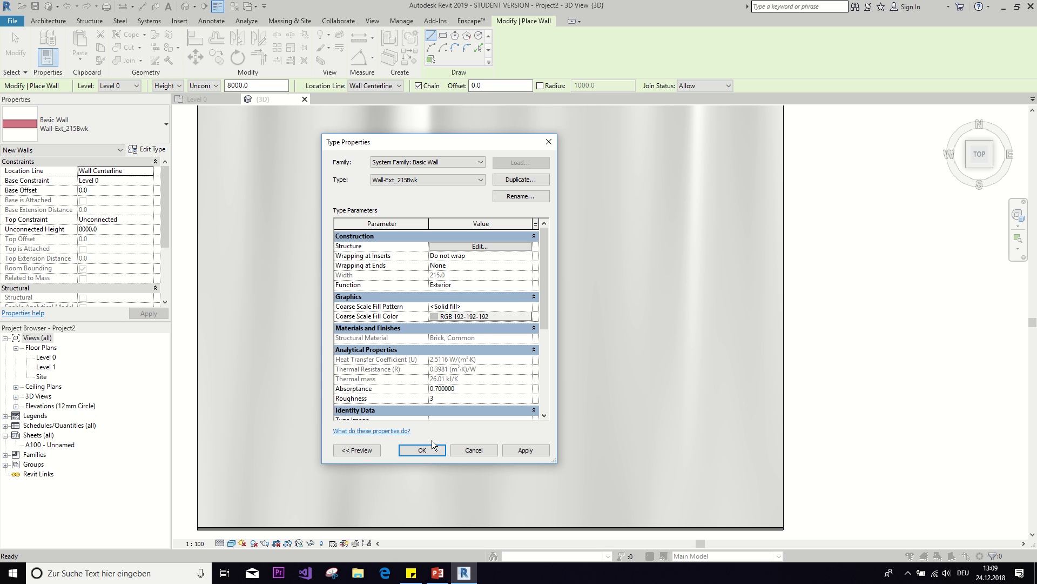
{"action": "left_click", "coordinate": [422, 450]}
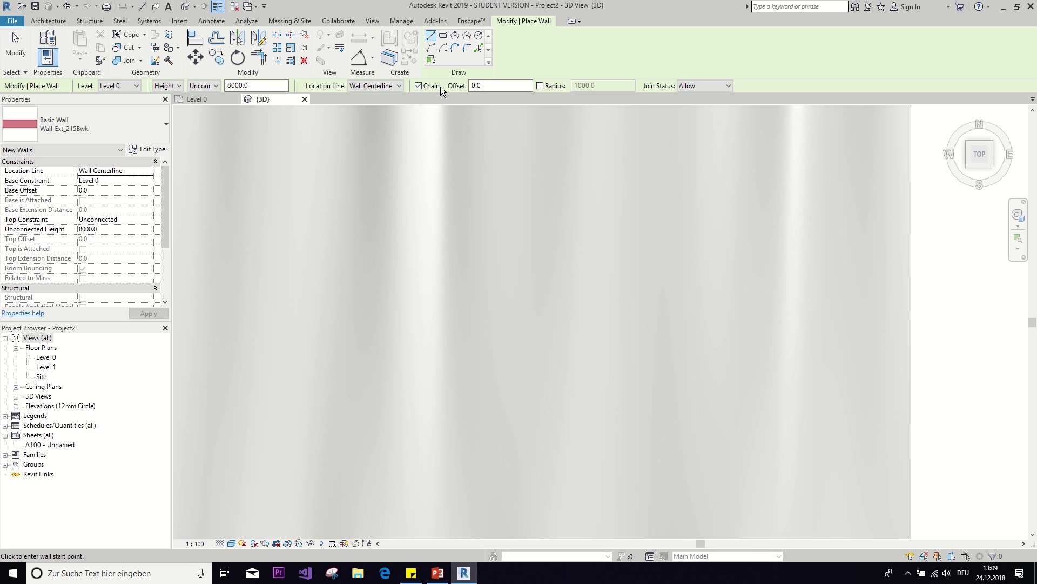
Draw a 5000 × 5000 rectangle of brick walls on the terrain, then end the command
{"action": "left_click", "coordinate": [443, 36]}
{"action": "scroll", "coordinate": [452, 259], "scroll_direction": "down", "scroll_amount": 3}
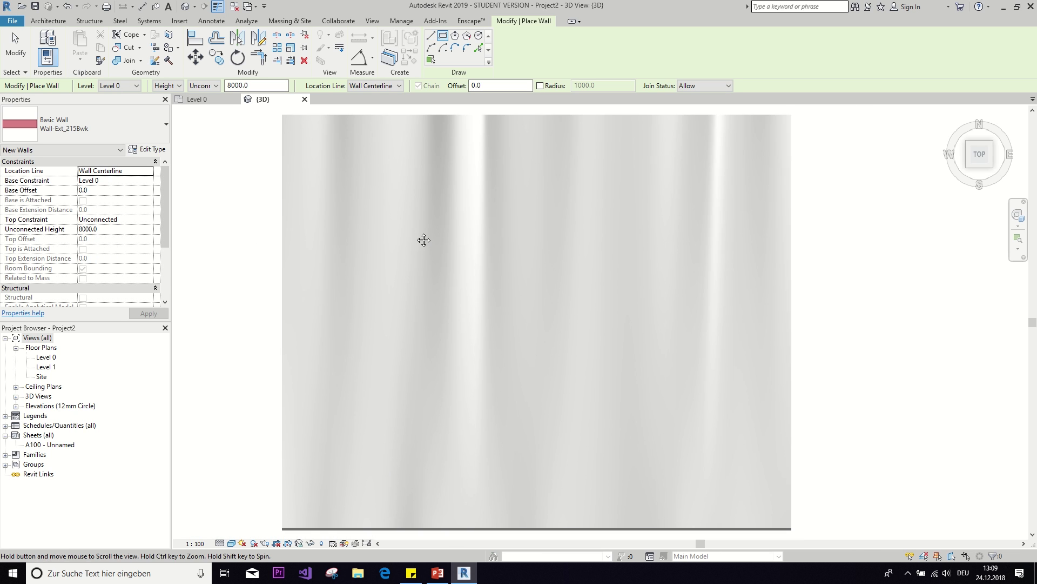
{"action": "scroll", "coordinate": [424, 238], "scroll_direction": "up", "scroll_amount": 3}
{"action": "left_click", "coordinate": [384, 217]}
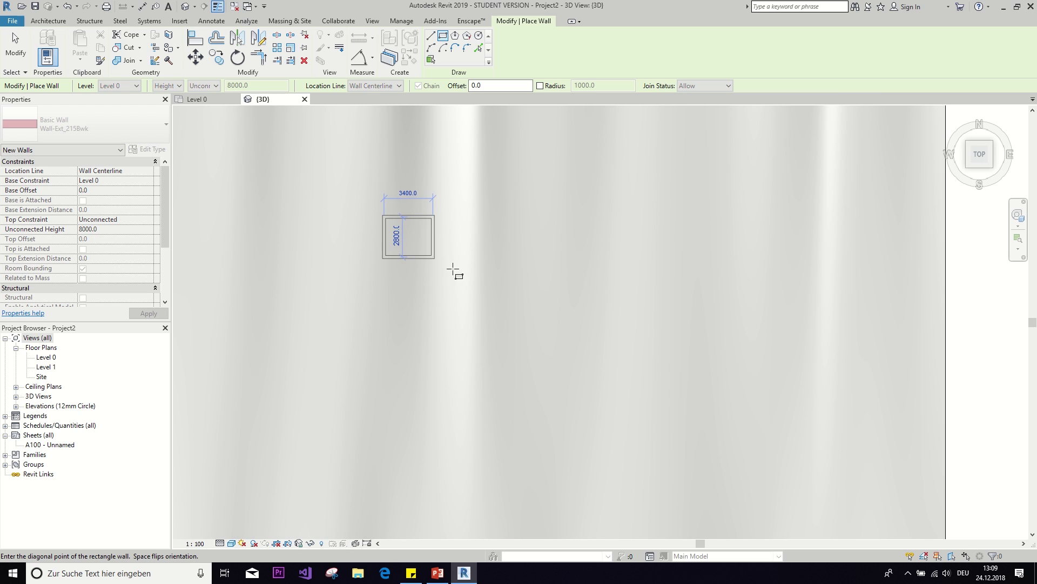
{"action": "scroll", "coordinate": [446, 291], "scroll_direction": "up", "scroll_amount": 2}
{"action": "middle_click_drag", "start_coordinate": [458, 303], "coordinate": [528, 355]}
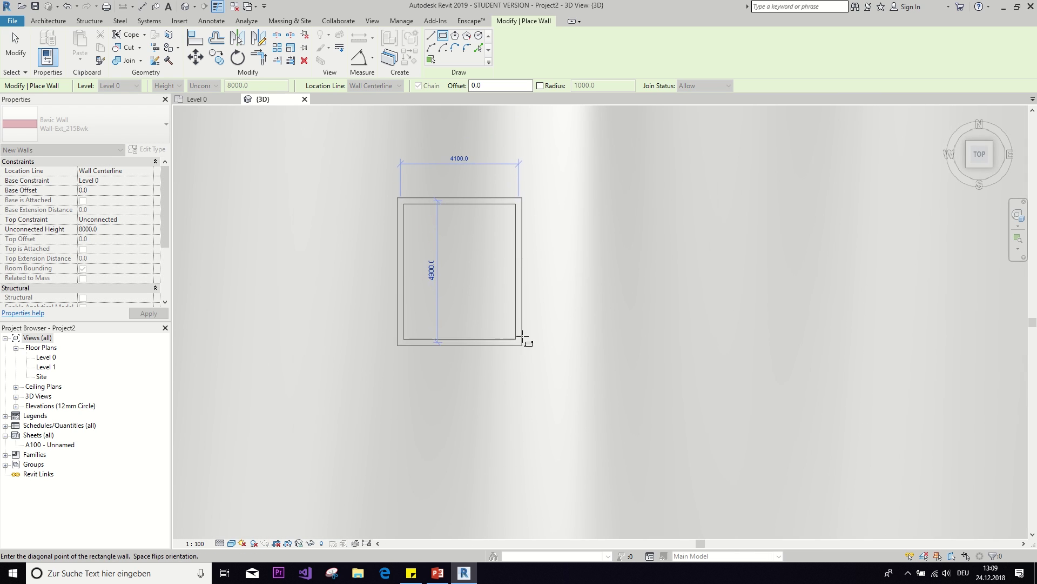
{"action": "scroll", "coordinate": [523, 337], "scroll_direction": "up", "scroll_amount": 1}
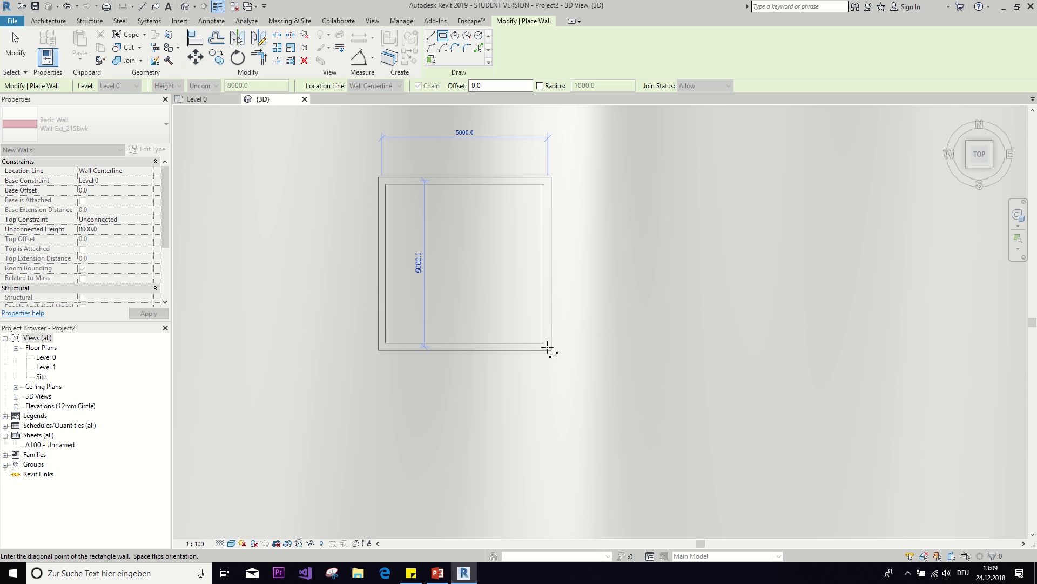
{"action": "left_click", "coordinate": [547, 346]}
{"action": "scroll", "coordinate": [547, 352], "scroll_direction": "down", "scroll_amount": 3}
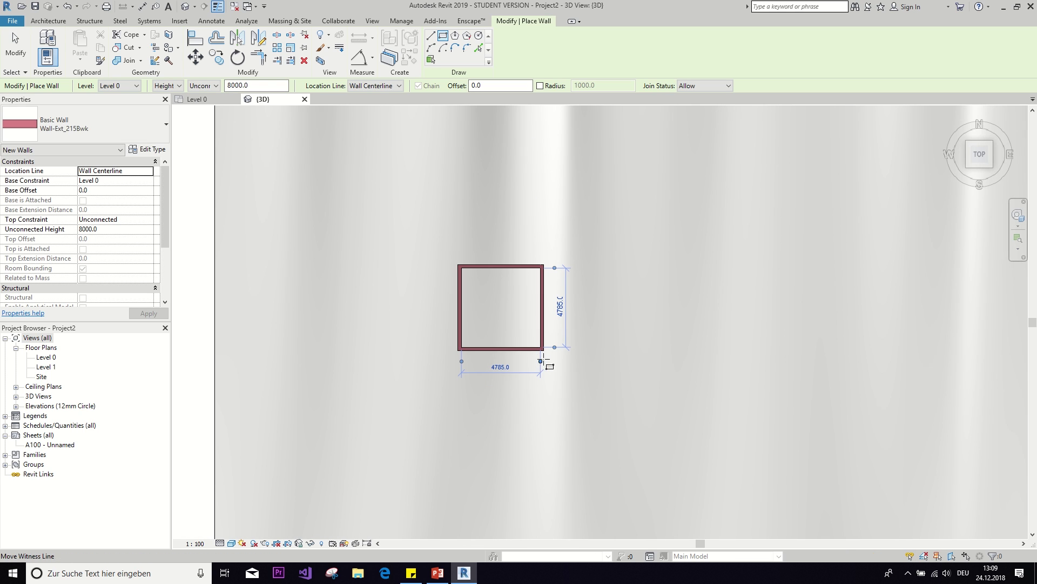
{"action": "key", "text": "Escape"}
{"action": "key", "text": "Escape"}
Select the four-wall chain and set its Top Constraint to Up to level: Level 1
{"action": "left_click_drag", "start_coordinate": [984, 141], "coordinate": [894, 357]}
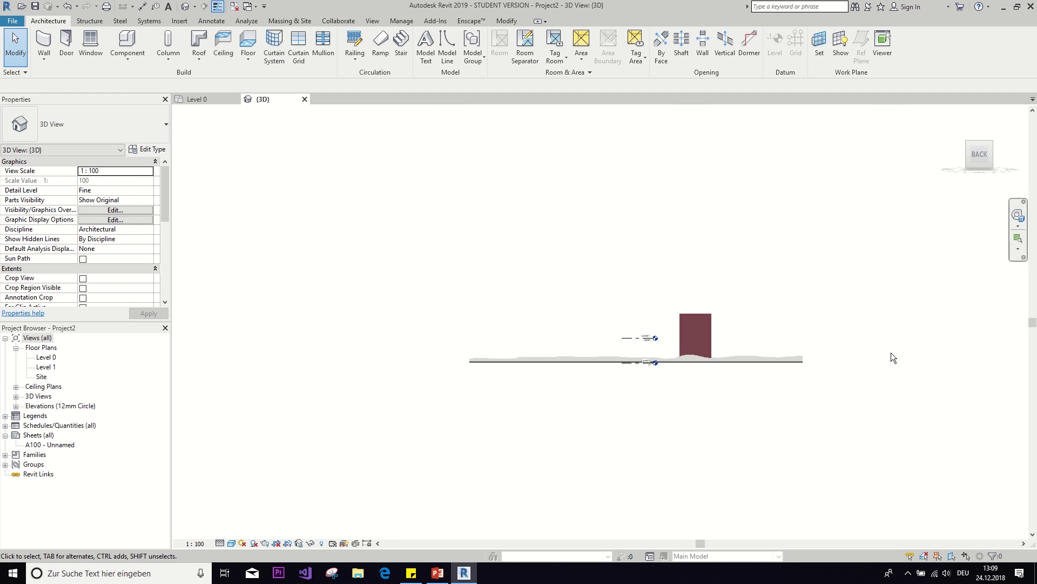
{"action": "scroll", "coordinate": [647, 352], "scroll_direction": "up", "scroll_amount": 3}
{"action": "scroll", "coordinate": [627, 369], "scroll_direction": "up", "scroll_amount": 2}
{"action": "middle_click_drag", "start_coordinate": [627, 368], "coordinate": [629, 304]}
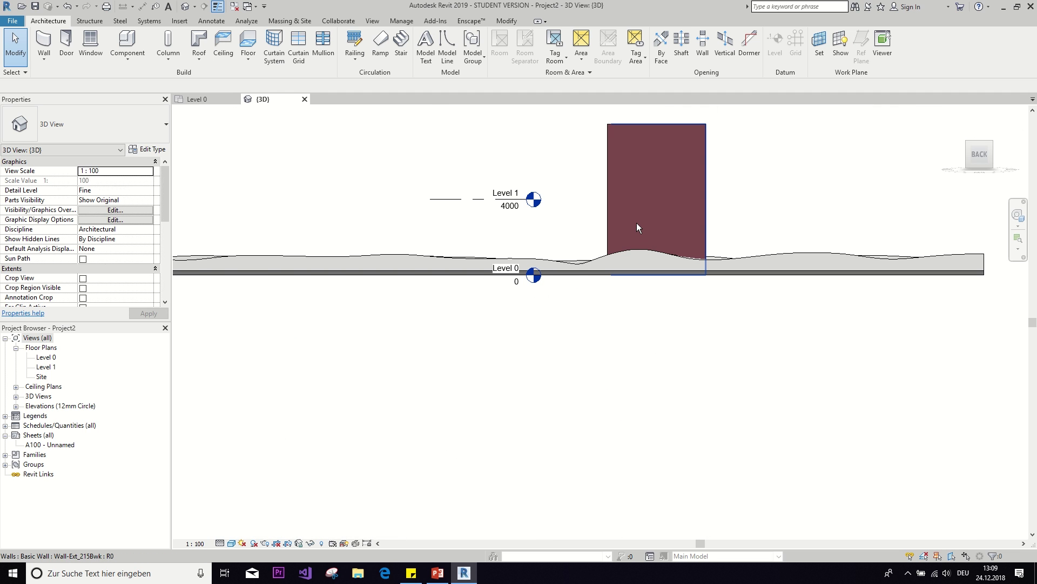
{"action": "left_click_drag", "start_coordinate": [982, 162], "coordinate": [964, 243]}
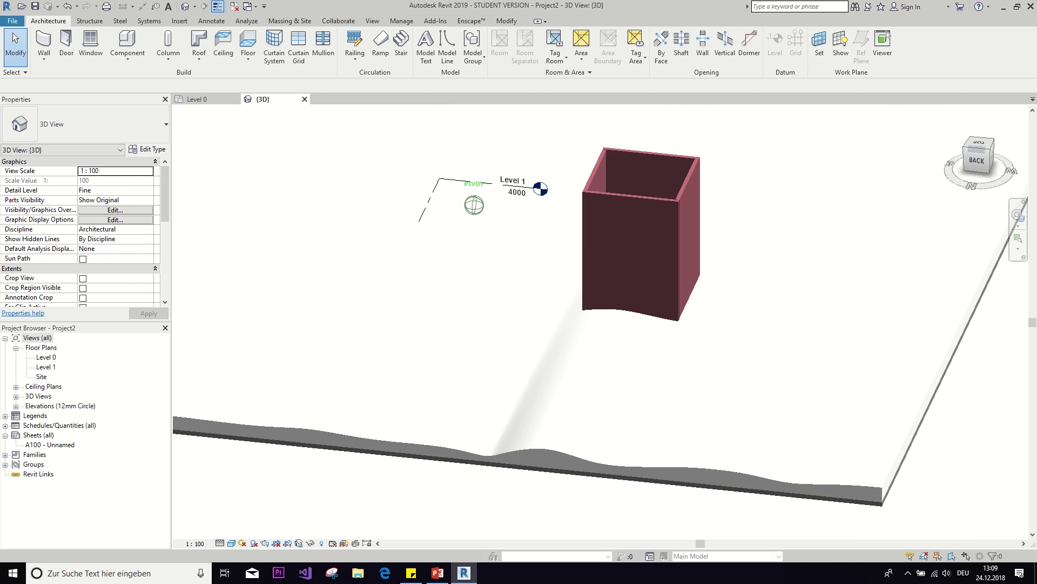
{"action": "middle_click_drag", "start_coordinate": [642, 302], "coordinate": [635, 304], "text": "shift"}
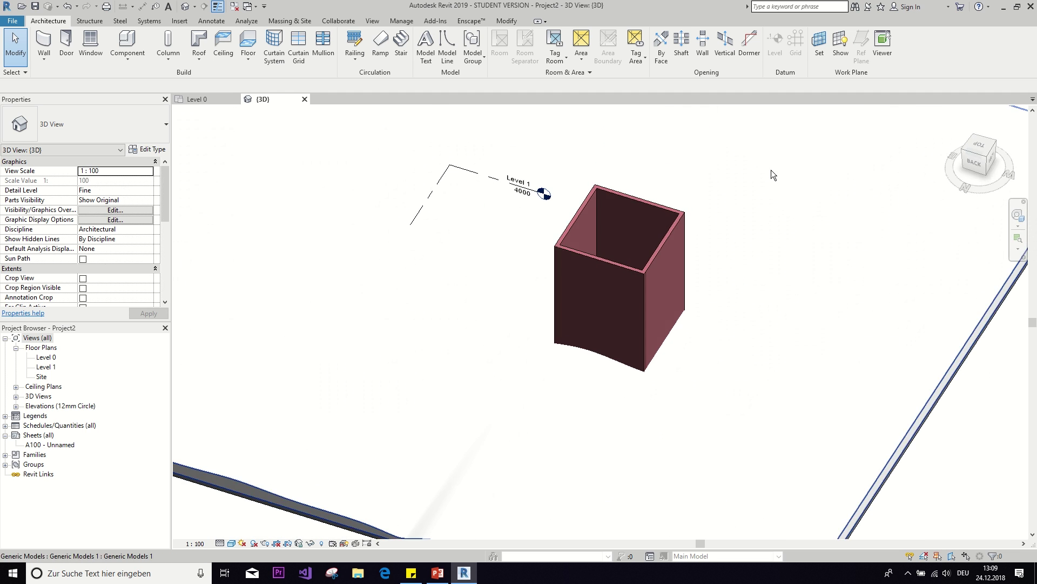
{"action": "left_click", "coordinate": [634, 304]}
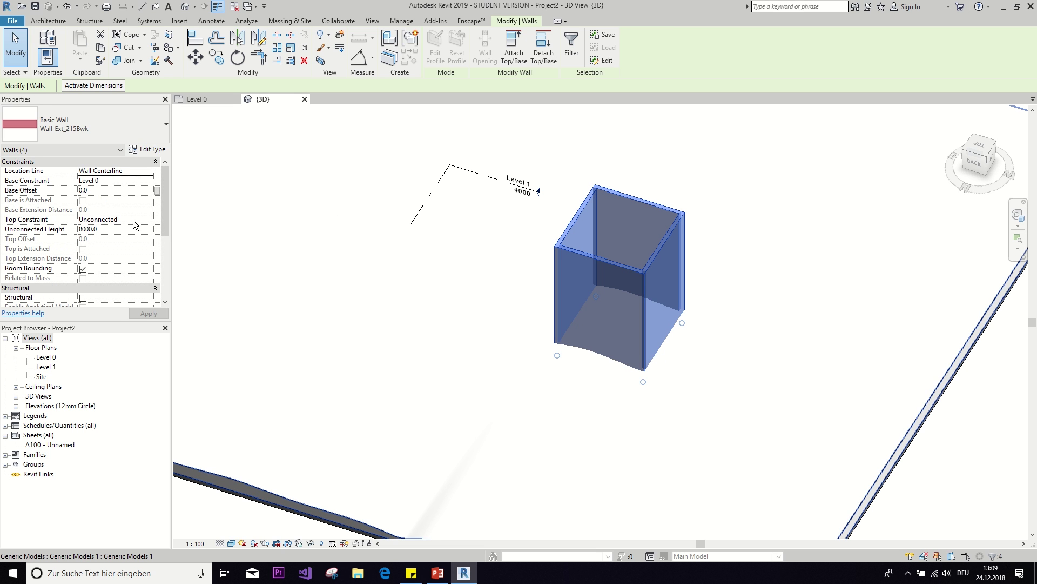
{"action": "left_click", "coordinate": [149, 219]}
{"action": "left_click", "coordinate": [111, 246]}
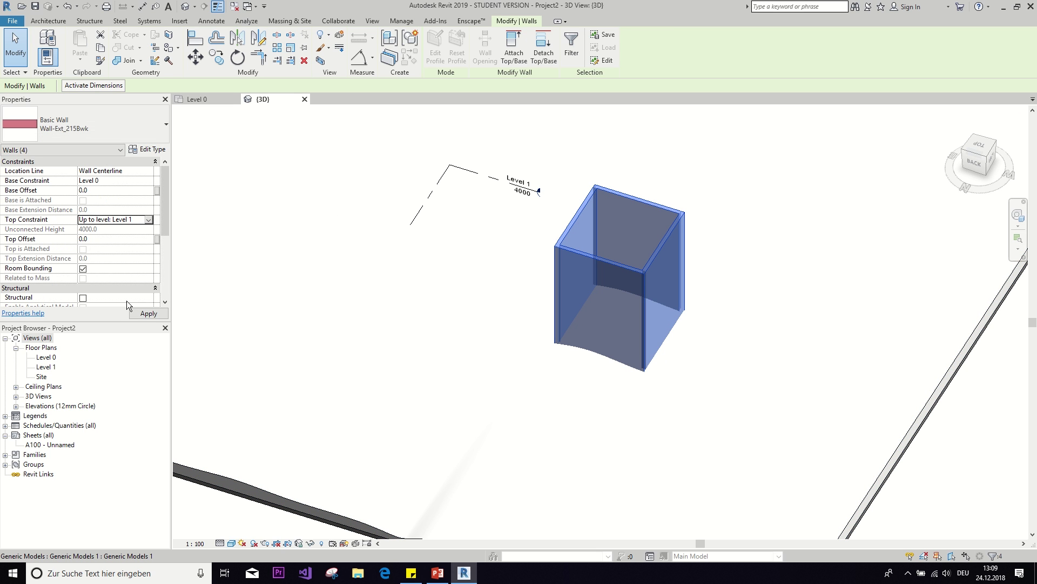
{"action": "left_click", "coordinate": [148, 314]}
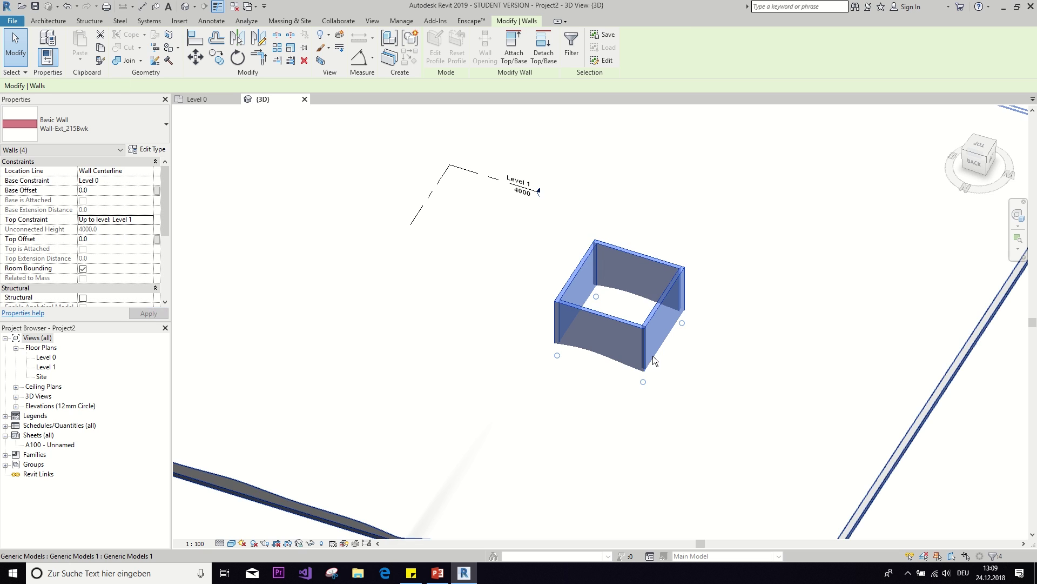
Orbit around the site and switch to the Top view
{"action": "left_click", "coordinate": [974, 162]}
{"action": "mouse_move", "coordinate": [992, 138]}
{"action": "left_mouse_down"}
{"action": "mouse_move", "coordinate": [961, 141]}
{"action": "mouse_move", "coordinate": [962, 161]}
{"action": "left_mouse_up"}
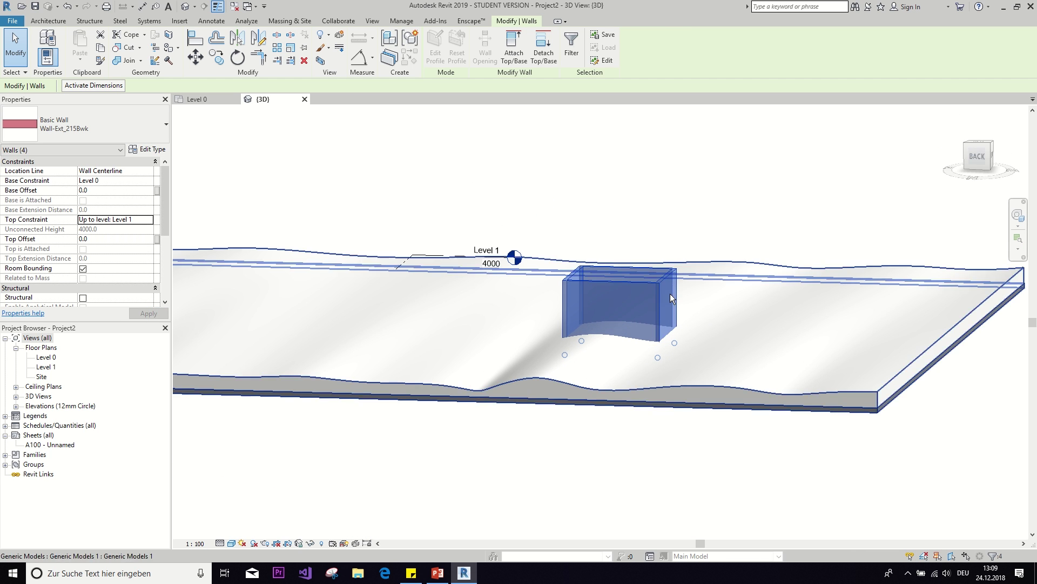
{"action": "scroll", "coordinate": [652, 264], "scroll_direction": "down", "scroll_amount": 1}
{"action": "middle_click_drag", "start_coordinate": [653, 264], "coordinate": [671, 181]}
{"action": "scroll", "coordinate": [594, 326], "scroll_direction": "up", "scroll_amount": 2}
{"action": "middle_click_drag", "start_coordinate": [595, 329], "coordinate": [599, 407]}
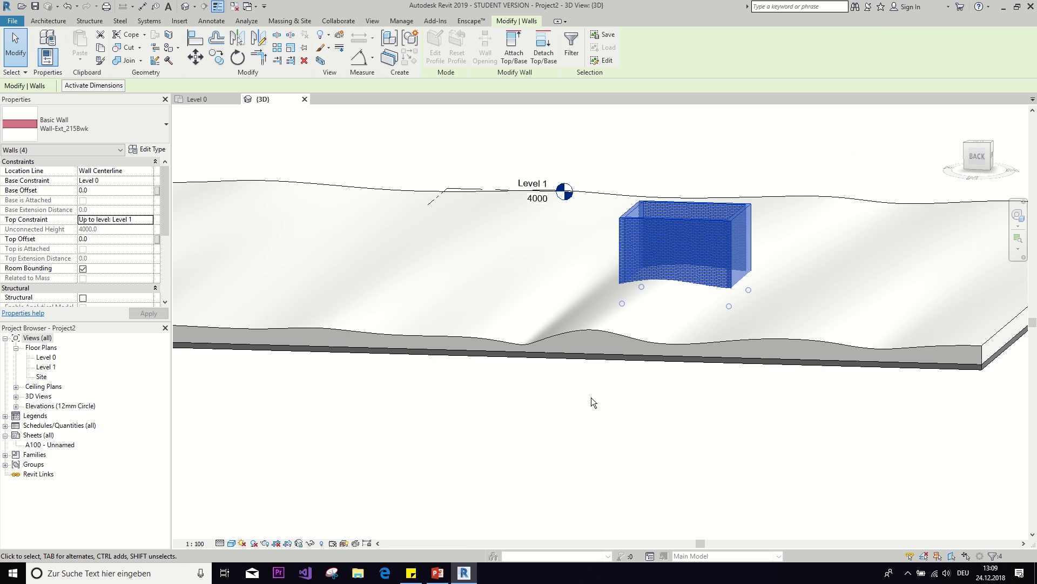
{"action": "scroll", "coordinate": [593, 399], "scroll_direction": "down", "scroll_amount": 2}
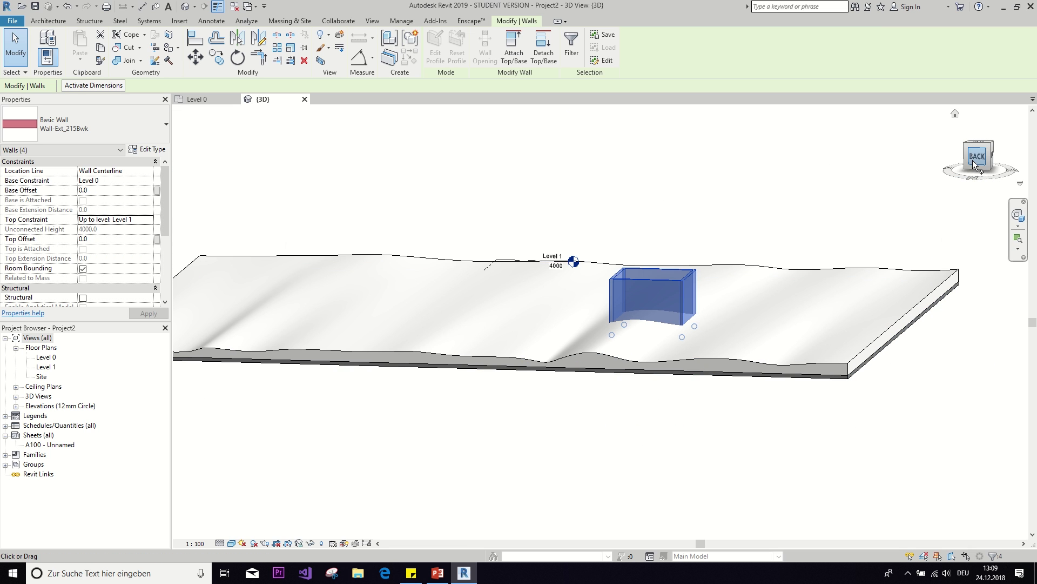
{"action": "left_click", "coordinate": [978, 143]}
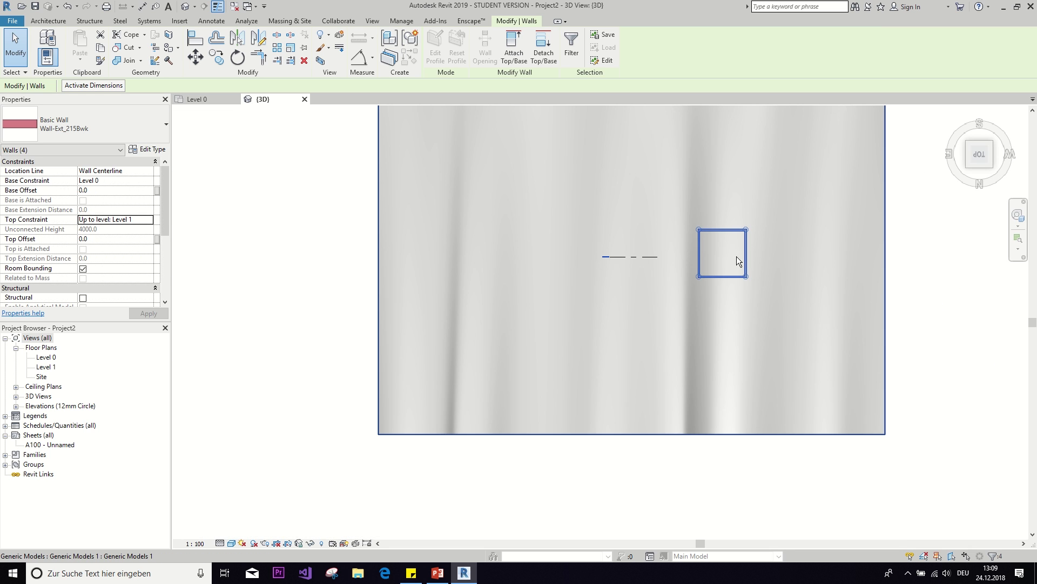
Move the wall square up and left on the terrain, then orbit to look down from above
{"action": "left_click_drag", "start_coordinate": [749, 250], "coordinate": [609, 200]}
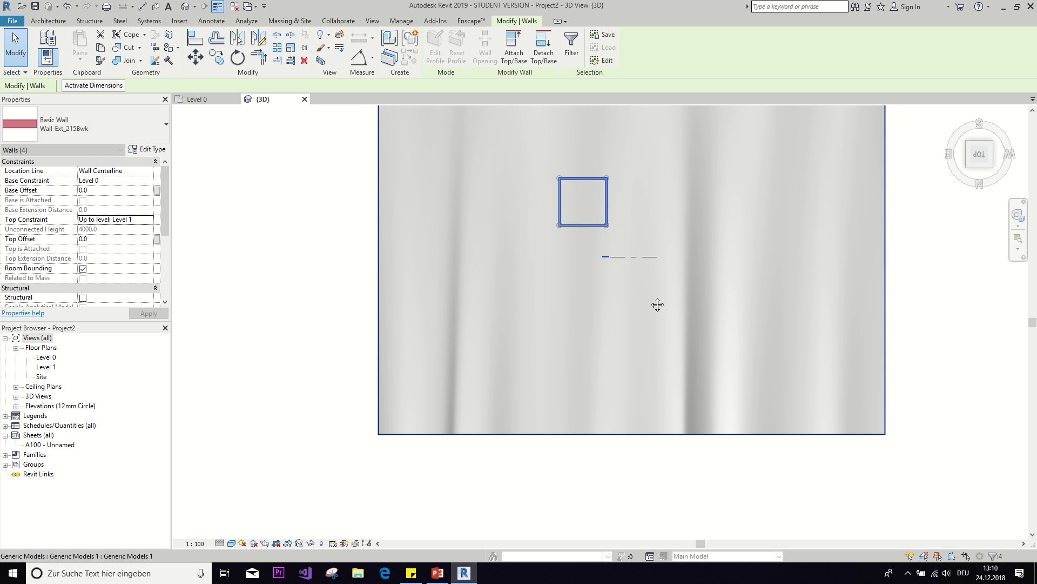
{"action": "middle_click_drag", "start_coordinate": [657, 306], "coordinate": [620, 306]}
{"action": "left_click", "coordinate": [894, 260]}
{"action": "left_click_drag", "start_coordinate": [973, 163], "coordinate": [1022, 119]}
{"action": "middle_click_drag", "start_coordinate": [692, 245], "coordinate": [760, 301], "text": "shift"}
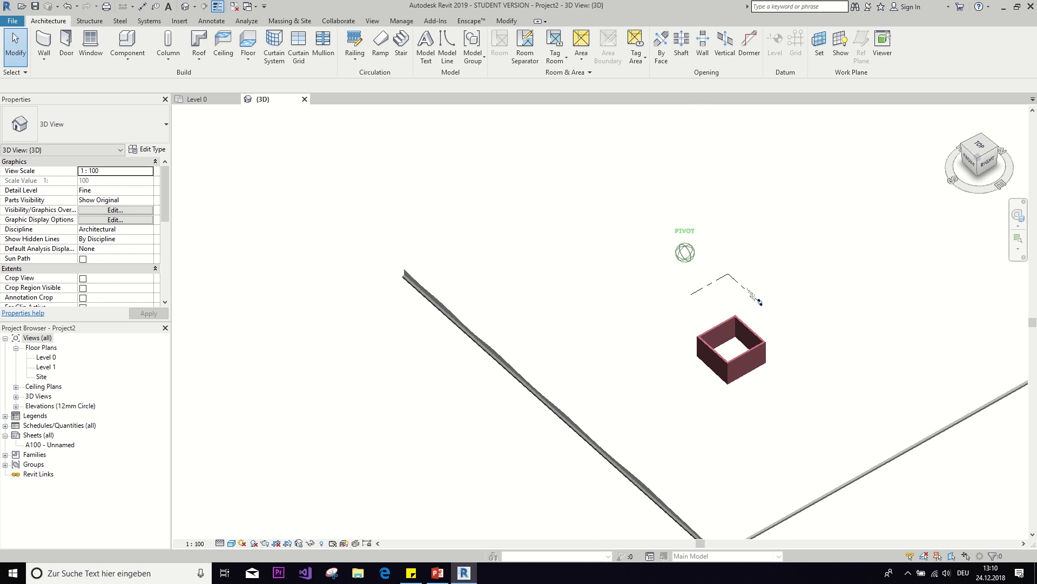
{"action": "left_click_drag", "start_coordinate": [983, 156], "coordinate": [914, 152]}
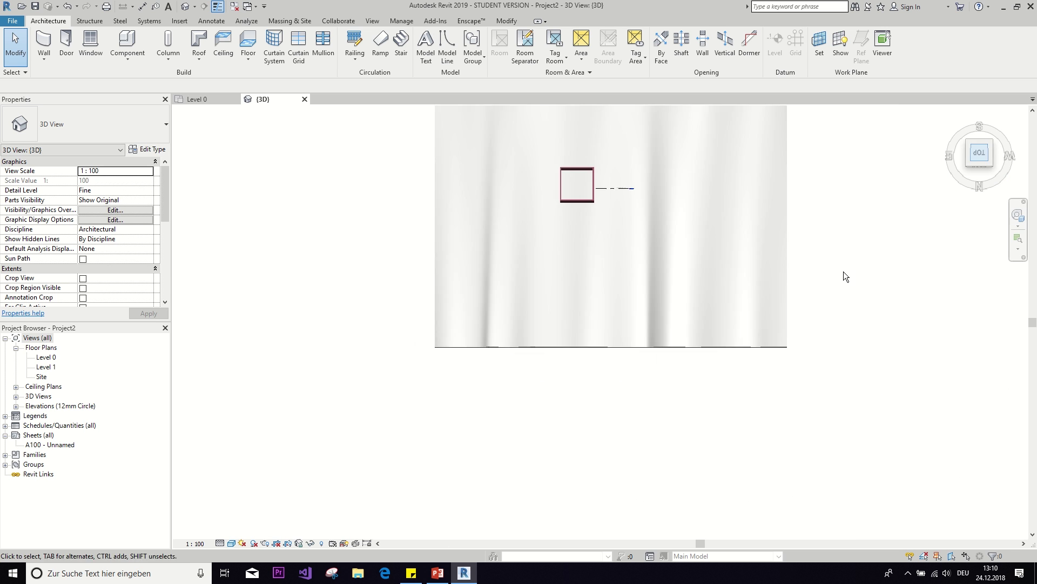
Edit the terrain blend in place and start a Void Extrusion
{"action": "double_click", "coordinate": [548, 258]}
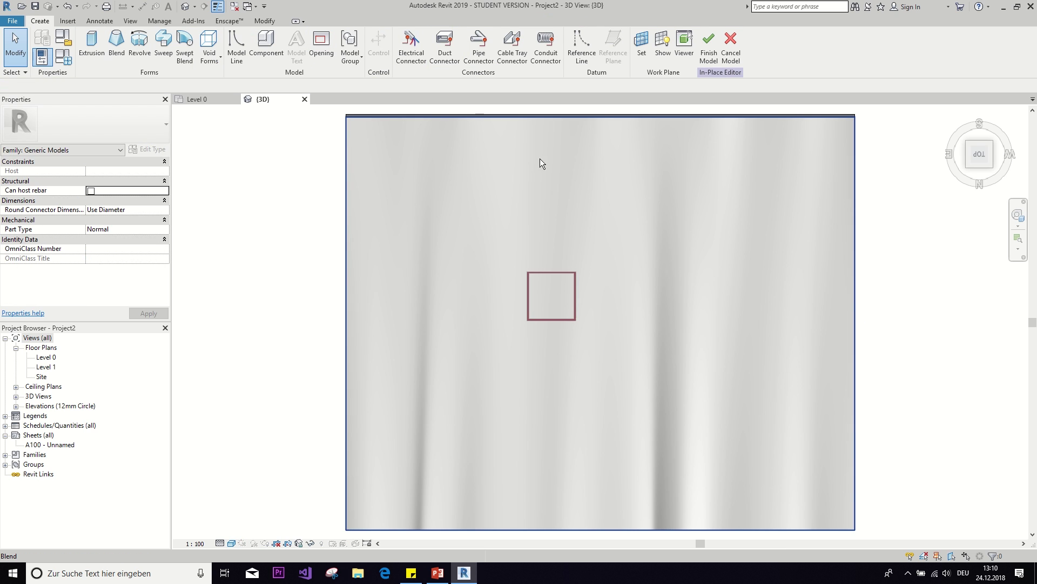
{"action": "left_click", "coordinate": [209, 64]}
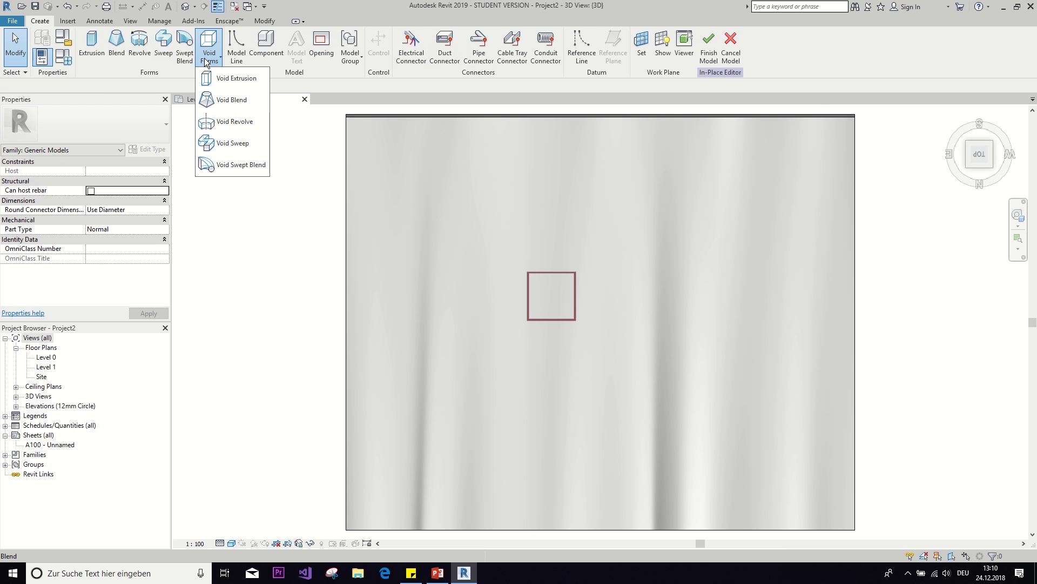
{"action": "left_click", "coordinate": [240, 79]}
{"action": "scroll", "coordinate": [559, 305], "scroll_direction": "up", "scroll_amount": 2}
{"action": "scroll", "coordinate": [557, 300], "scroll_direction": "up", "scroll_amount": 3}
{"action": "middle_click_drag", "start_coordinate": [543, 261], "coordinate": [481, 244]}
Pick the rectangle draw option and set the work plane to Level : Level 0
{"action": "left_click", "coordinate": [404, 39]}
{"action": "scroll", "coordinate": [385, 121], "scroll_direction": "up", "scroll_amount": 2}
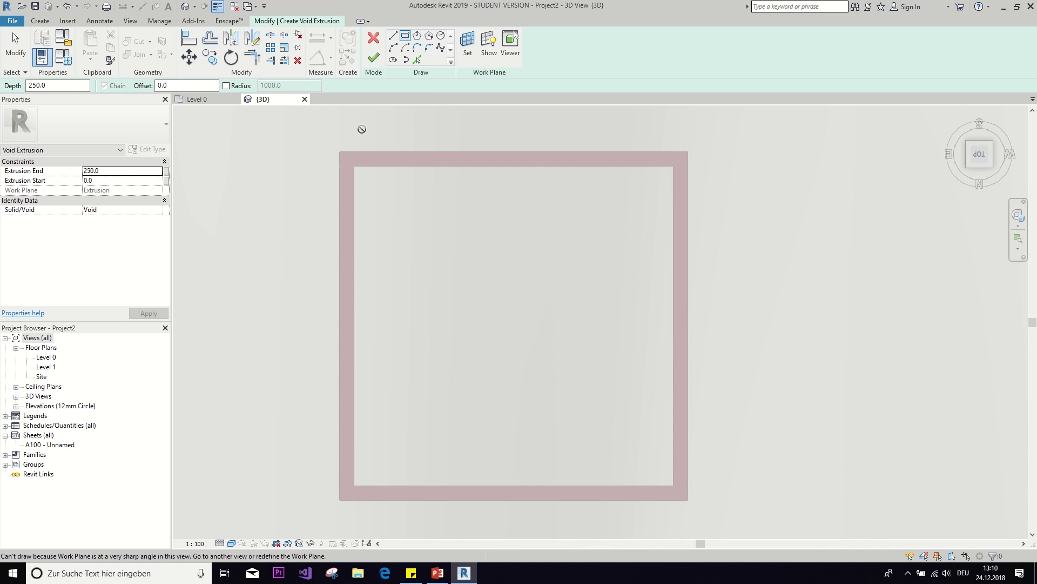
{"action": "left_click", "coordinate": [468, 43]}
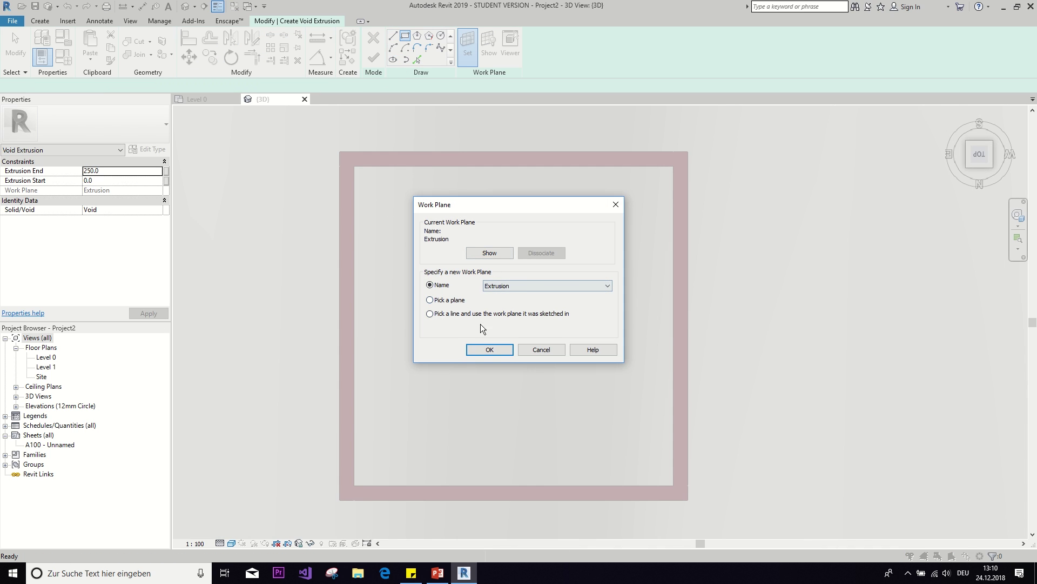
{"action": "left_click", "coordinate": [494, 289]}
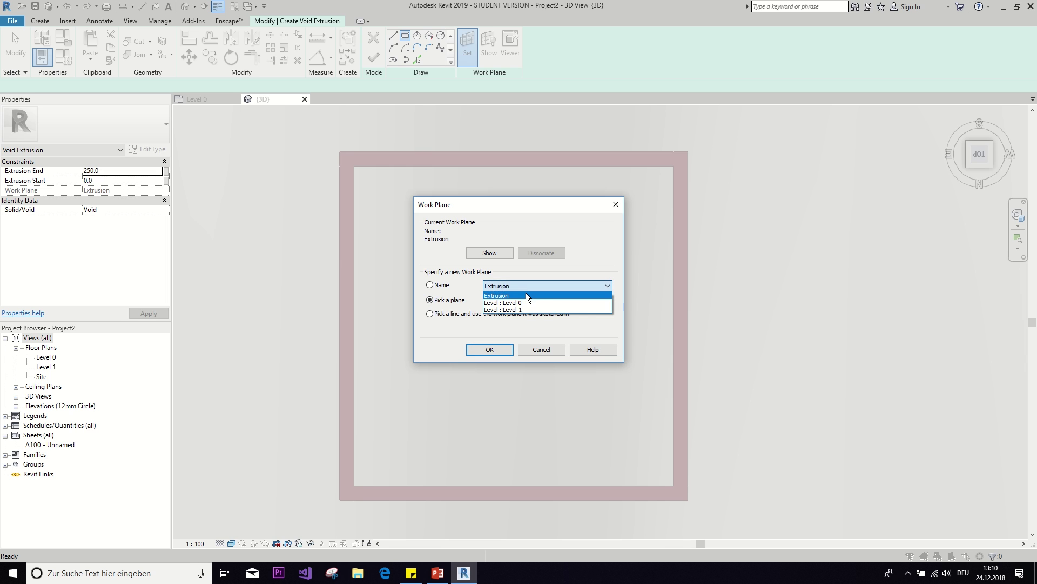
{"action": "left_click", "coordinate": [549, 300]}
Sketch a 5000 × 5000 void rectangle on the walls' outer corners and finish the extrusion
{"action": "left_click", "coordinate": [492, 349]}
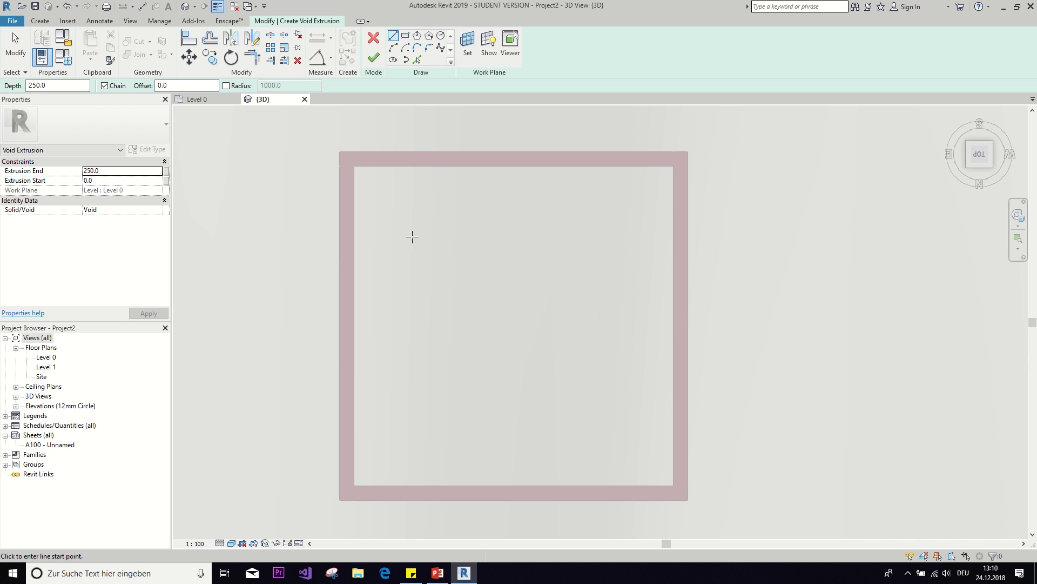
{"action": "scroll", "coordinate": [371, 194], "scroll_direction": "up", "scroll_amount": 1}
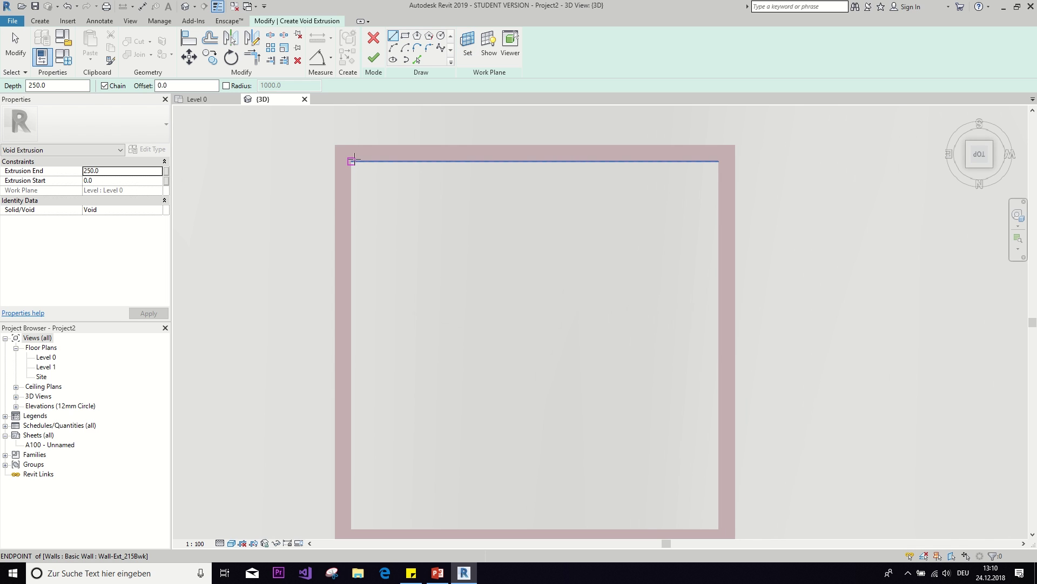
{"action": "left_click", "coordinate": [405, 36]}
{"action": "left_click", "coordinate": [335, 145]}
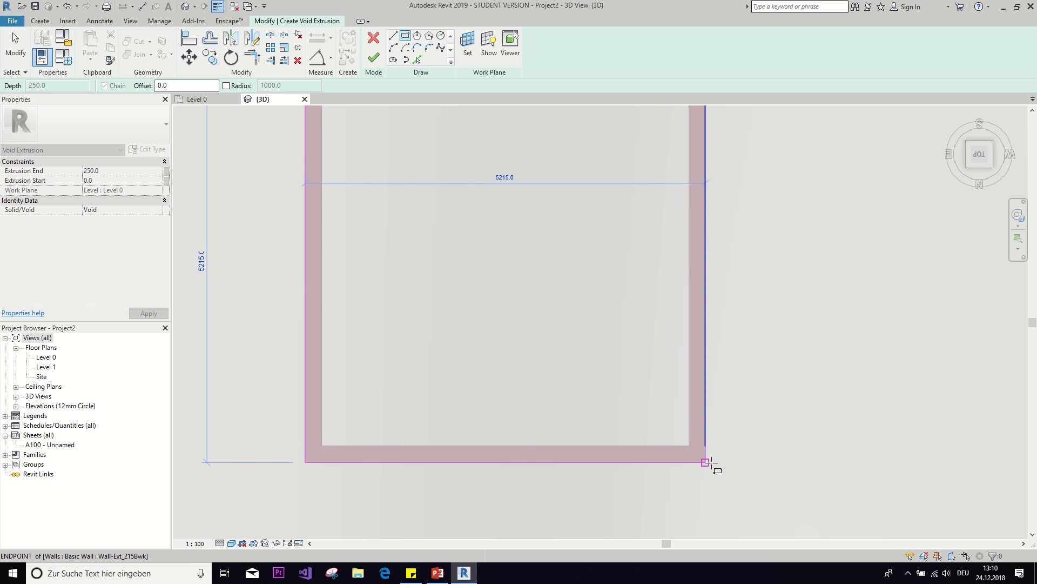
{"action": "left_click", "coordinate": [706, 462]}
{"action": "scroll", "coordinate": [527, 363], "scroll_direction": "down", "scroll_amount": 2}
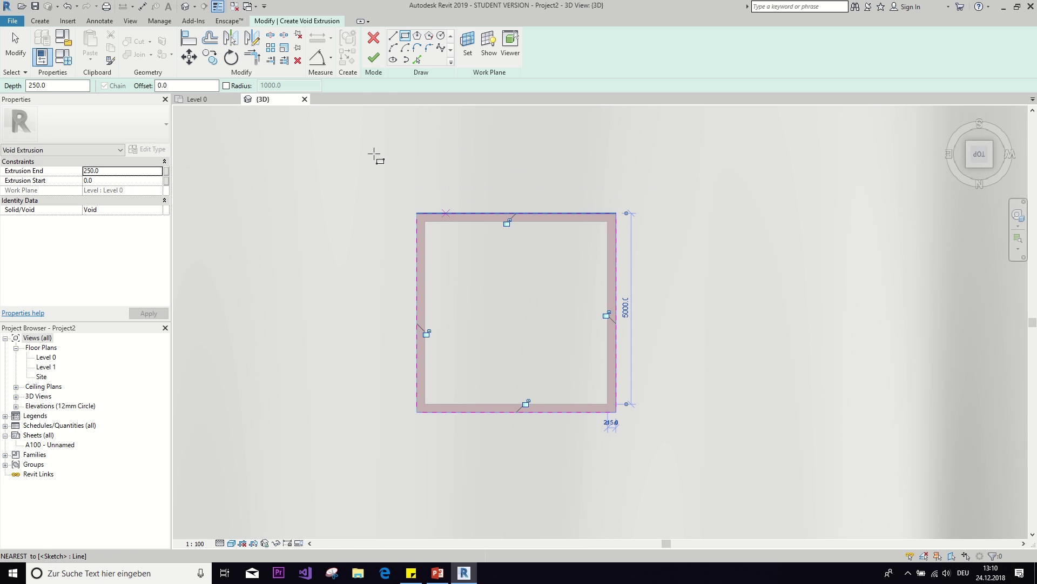
{"action": "left_click", "coordinate": [372, 58]}
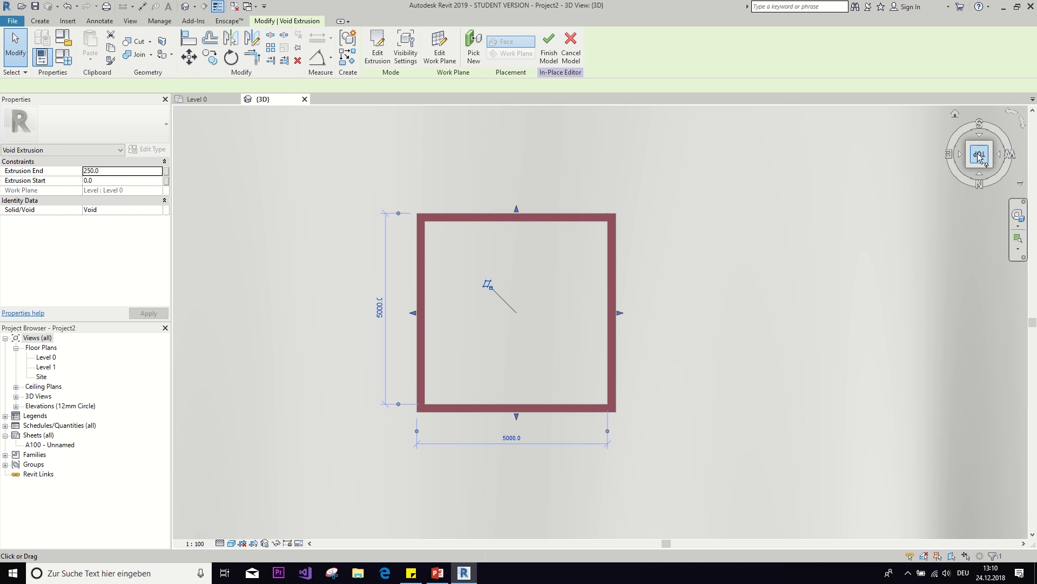
{"action": "left_click_drag", "start_coordinate": [980, 158], "coordinate": [955, 107]}
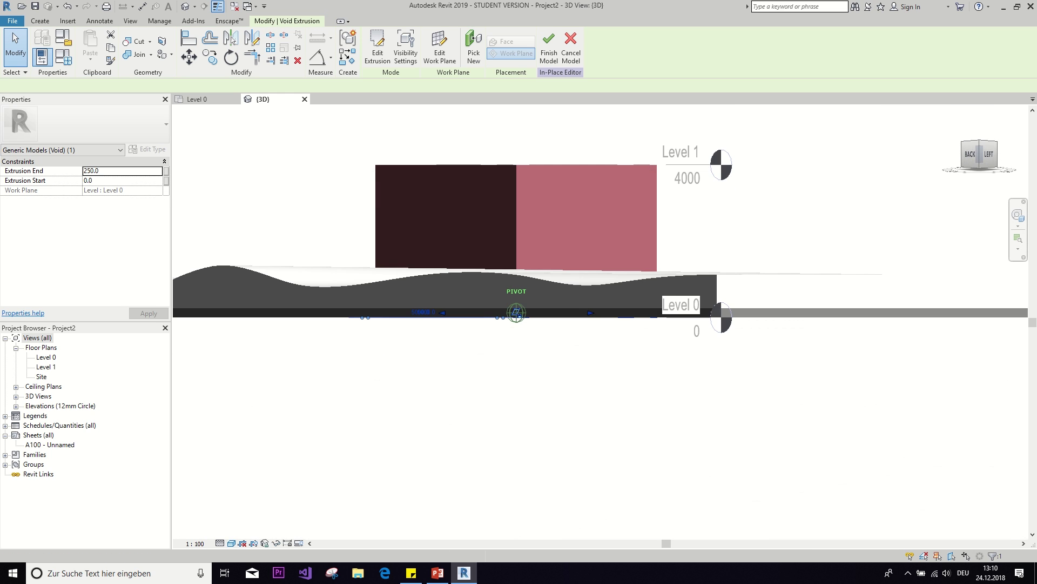
{"action": "scroll", "coordinate": [471, 339], "scroll_direction": "up", "scroll_amount": 1}
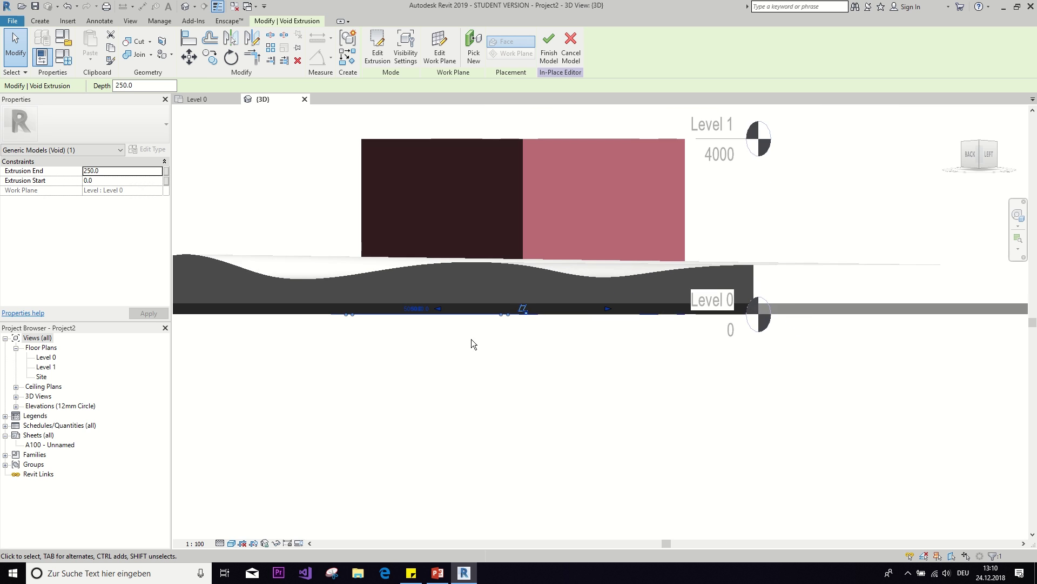
{"action": "scroll", "coordinate": [552, 323], "scroll_direction": "up", "scroll_amount": 3}
{"action": "scroll", "coordinate": [494, 303], "scroll_direction": "up", "scroll_amount": 2}
Select the snowy terrain blend and temporarily hide it
{"action": "scroll", "coordinate": [381, 283], "scroll_direction": "up", "scroll_amount": 3}
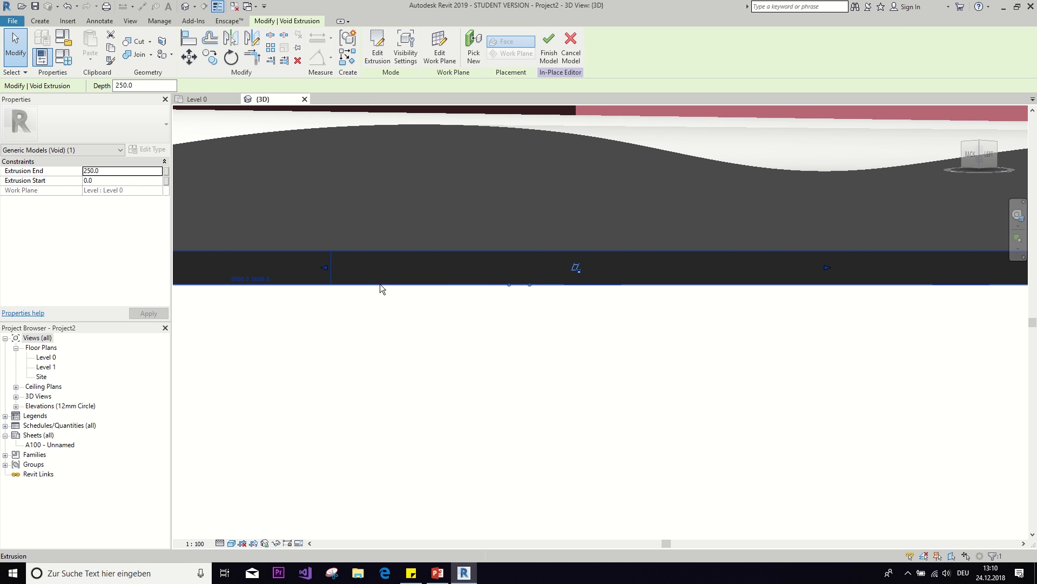
{"action": "scroll", "coordinate": [506, 312], "scroll_direction": "down", "scroll_amount": 3}
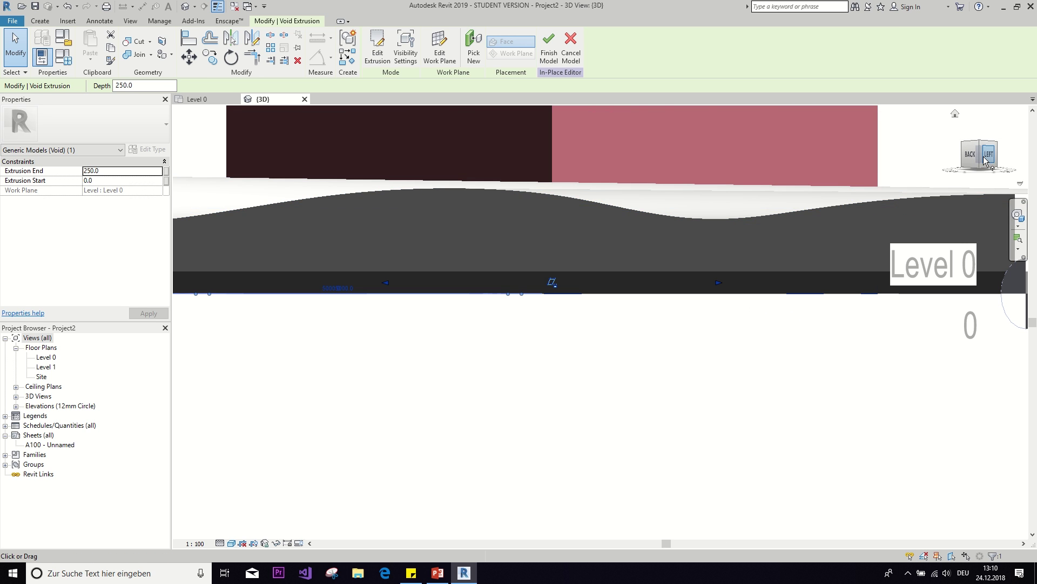
{"action": "left_click_drag", "start_coordinate": [986, 155], "coordinate": [982, 167]}
{"action": "scroll", "coordinate": [498, 474], "scroll_direction": "down", "scroll_amount": 2}
{"action": "middle_click_drag", "start_coordinate": [514, 394], "coordinate": [533, 292]}
{"action": "left_click", "coordinate": [517, 431]}
{"action": "scroll", "coordinate": [514, 300], "scroll_direction": "down", "scroll_amount": 3}
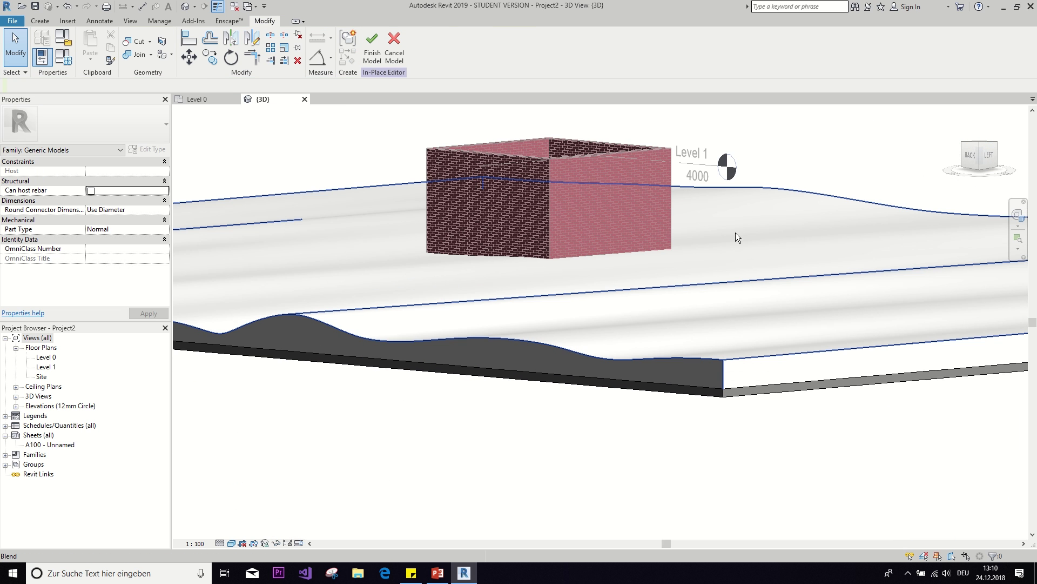
{"action": "left_click", "coordinate": [585, 288]}
{"action": "key", "text": "h"}
{"action": "key", "text": "h"}
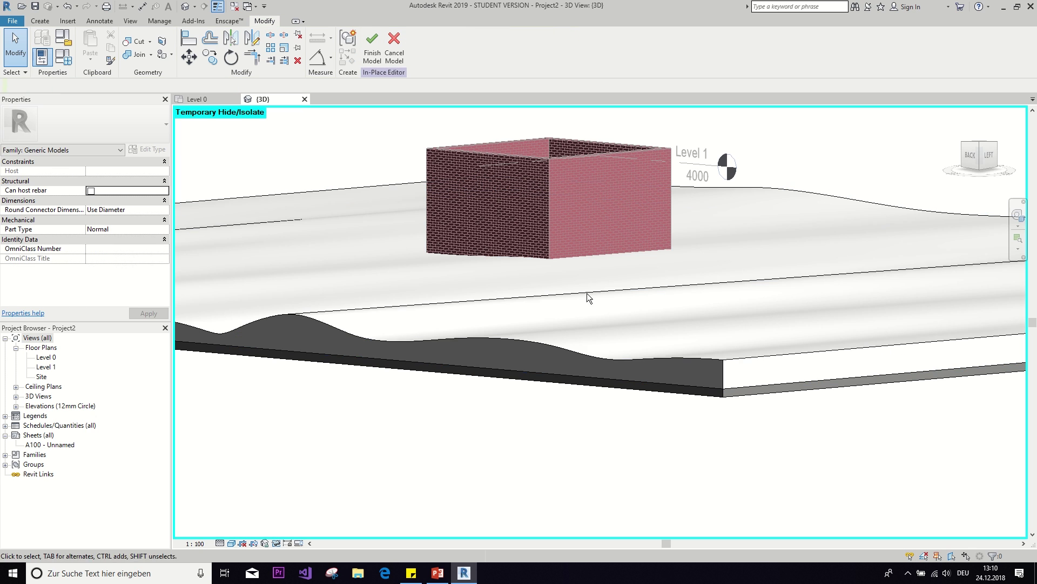
Select the floor slab extrusion and inspect it from below
{"action": "scroll", "coordinate": [557, 326], "scroll_direction": "up", "scroll_amount": 4}
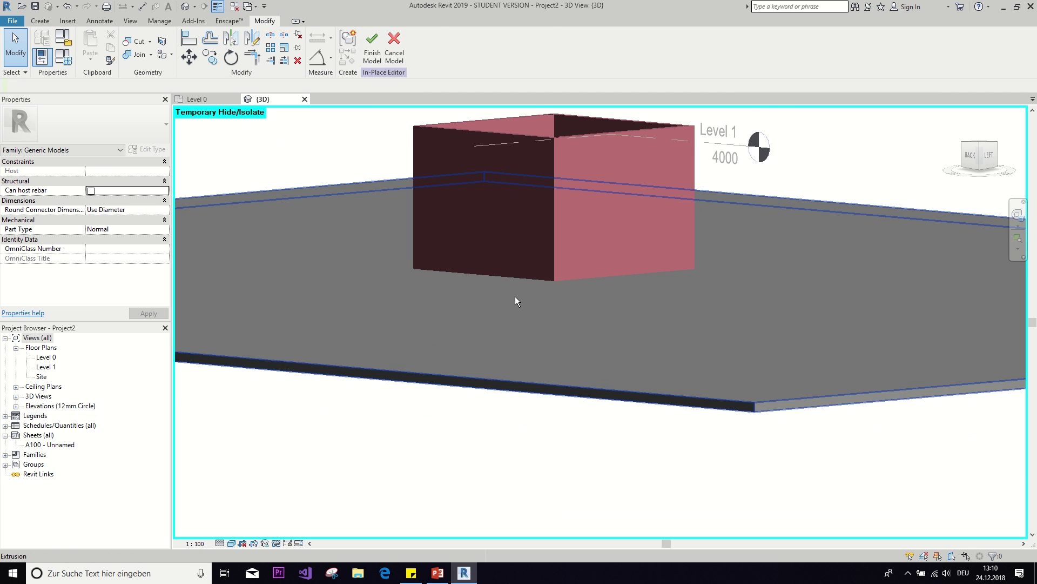
{"action": "left_click", "coordinate": [517, 340]}
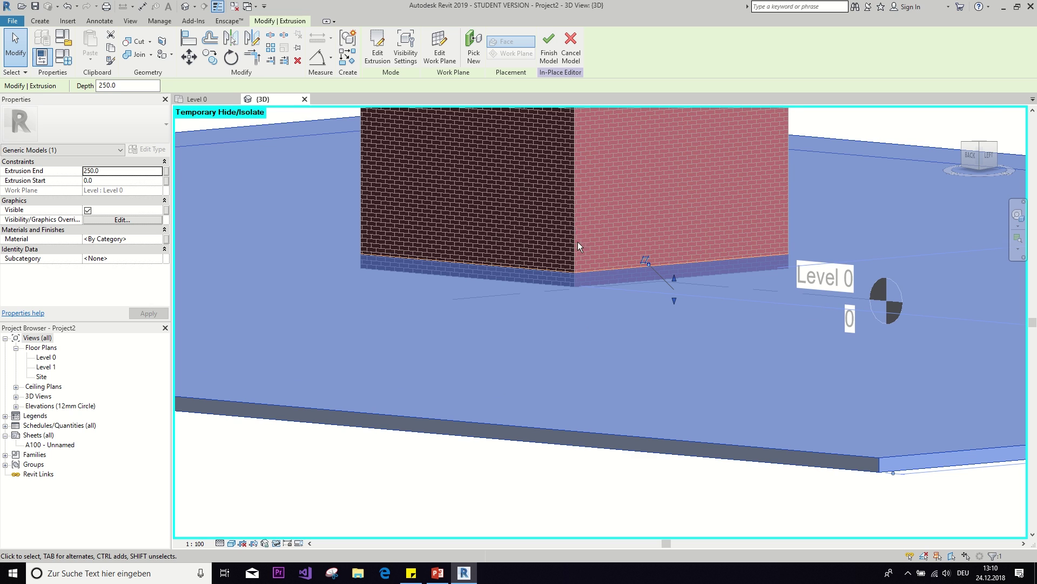
{"action": "scroll", "coordinate": [578, 241], "scroll_direction": "down", "scroll_amount": 3}
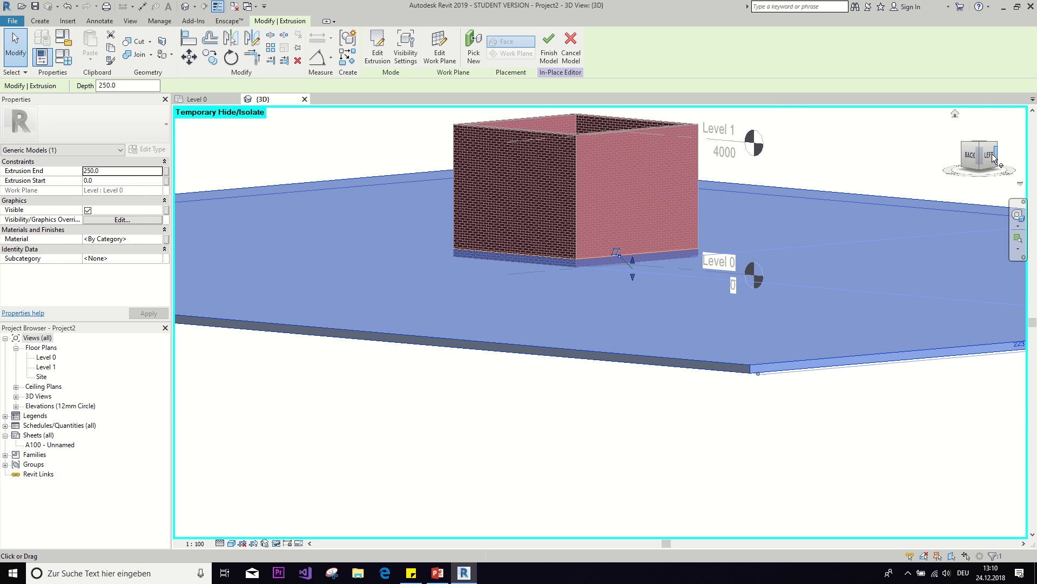
{"action": "left_click_drag", "start_coordinate": [981, 161], "coordinate": [971, 104]}
{"action": "scroll", "coordinate": [753, 328], "scroll_direction": "down", "scroll_amount": 1}
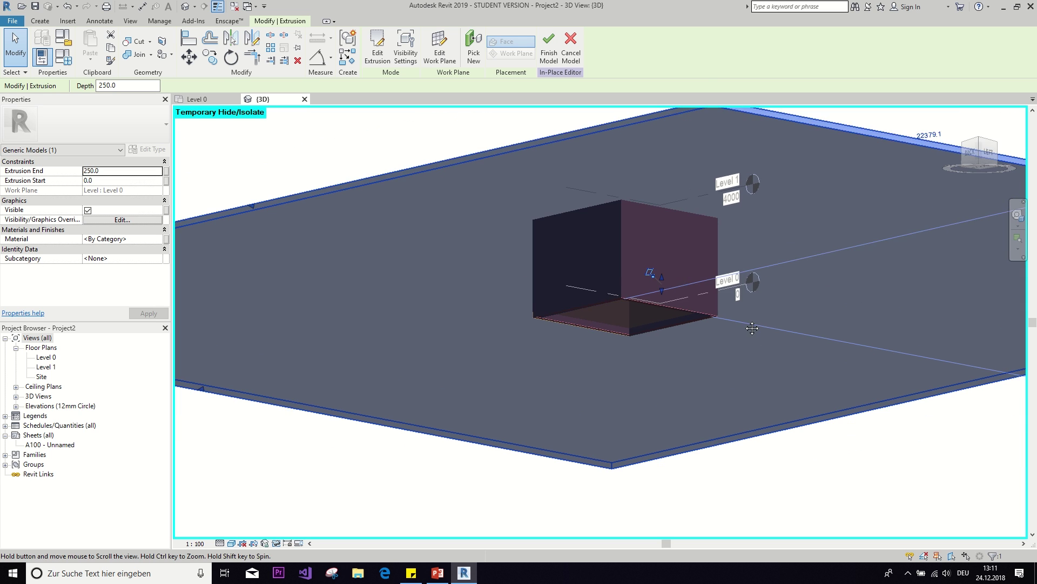
{"action": "middle_click_drag", "start_coordinate": [752, 328], "coordinate": [732, 249]}
{"action": "left_click", "coordinate": [598, 263]}
{"action": "scroll", "coordinate": [586, 236], "scroll_direction": "up", "scroll_amount": 2}
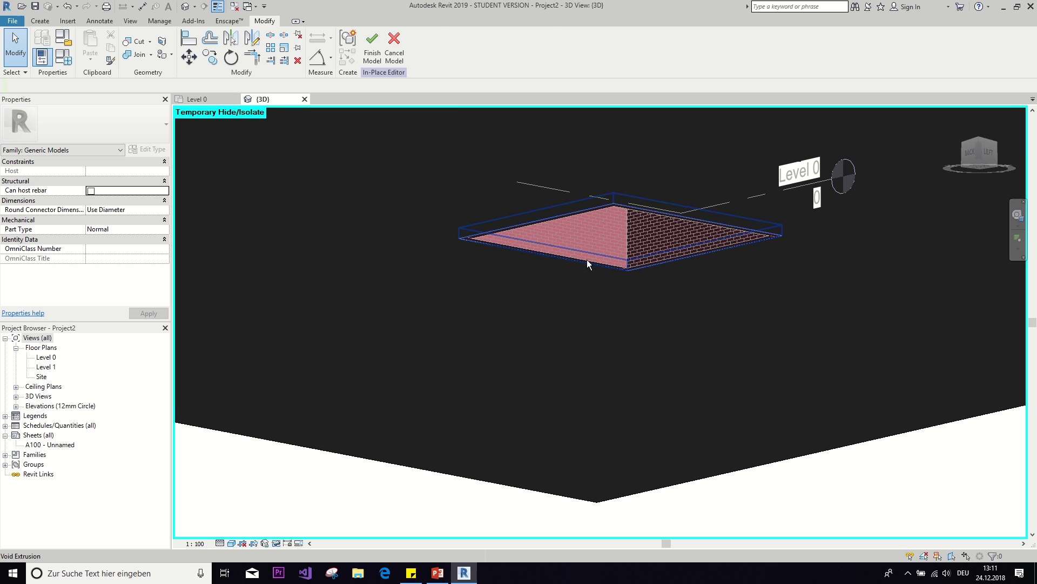
Select the void extrusion and stretch its top upward to 1481.4
{"action": "left_click", "coordinate": [587, 259]}
{"action": "scroll", "coordinate": [621, 225], "scroll_direction": "up", "scroll_amount": 2}
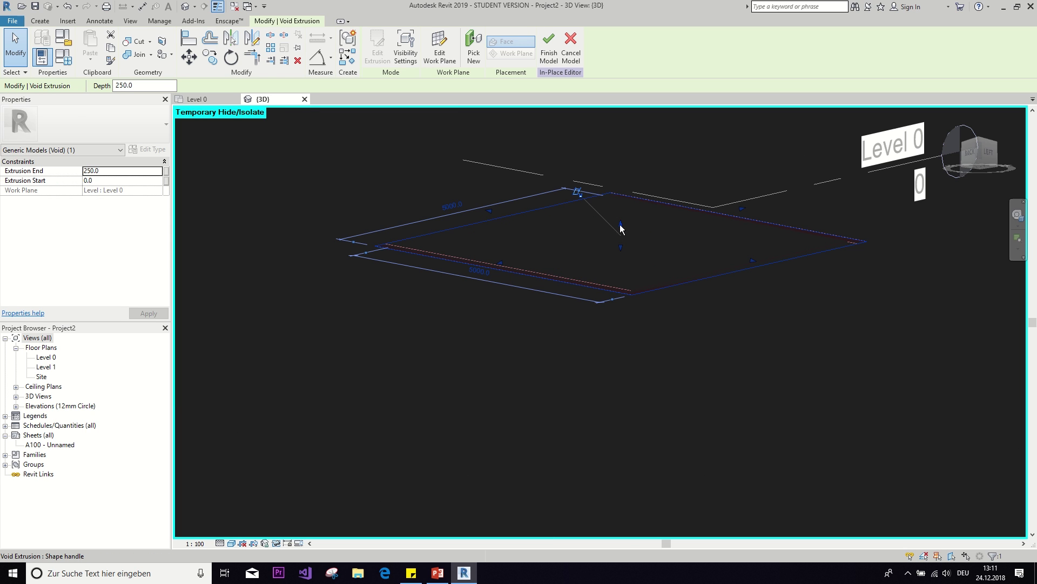
{"action": "left_click_drag", "start_coordinate": [620, 225], "coordinate": [615, 148]}
{"action": "scroll", "coordinate": [614, 387], "scroll_direction": "down", "scroll_amount": 3}
{"action": "left_click_drag", "start_coordinate": [979, 154], "coordinate": [977, 196]}
{"action": "scroll", "coordinate": [727, 414], "scroll_direction": "down", "scroll_amount": 2}
{"action": "middle_click_drag", "start_coordinate": [731, 400], "coordinate": [731, 278]}
{"action": "left_click", "coordinate": [662, 393]}
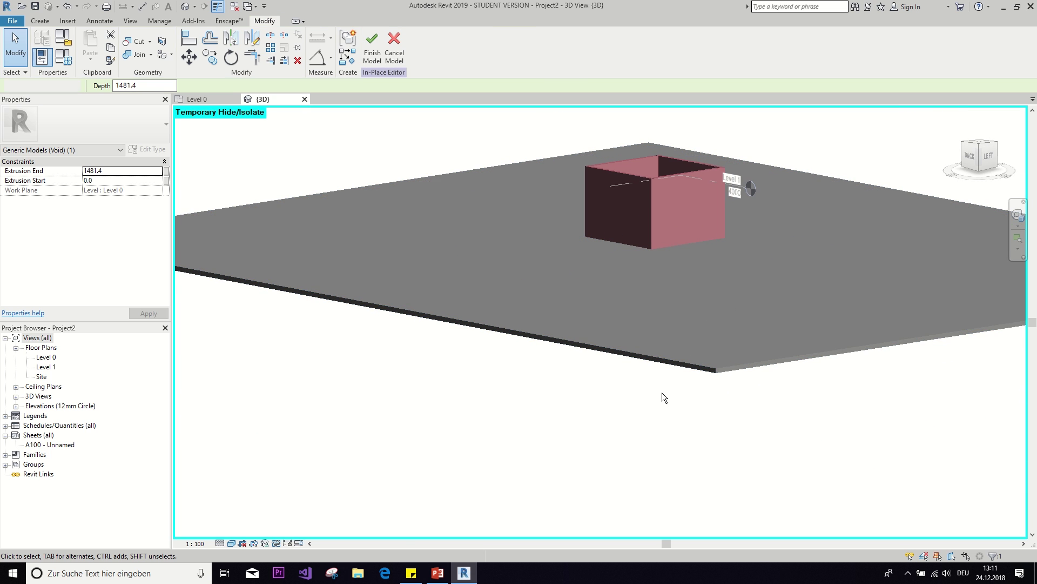
Restore the temporarily hidden terrain and orbit to an isometric back-left view
{"action": "left_click", "coordinate": [276, 543]}
{"action": "left_click", "coordinate": [281, 532]}
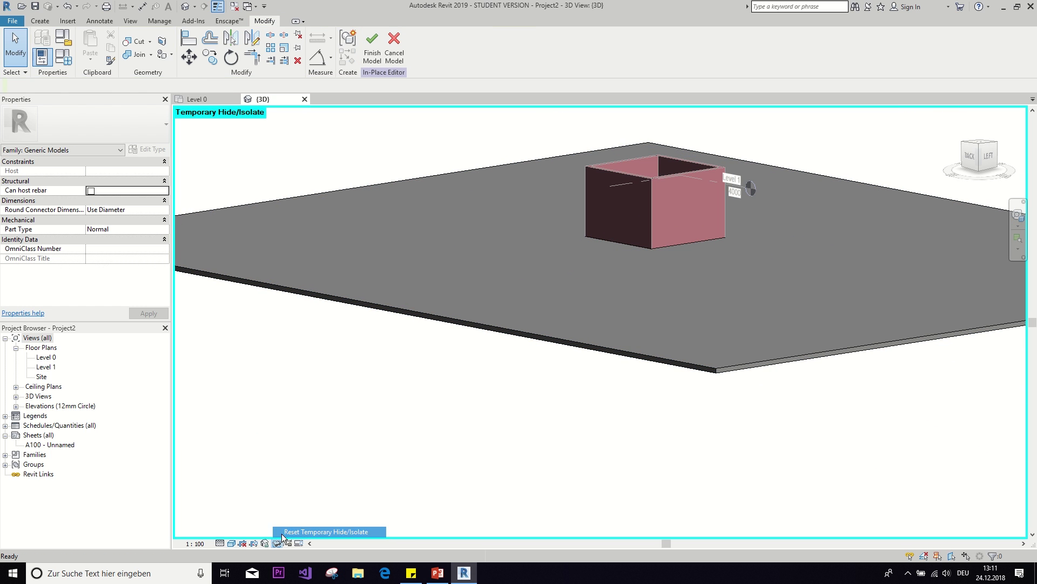
{"action": "middle_click_drag", "start_coordinate": [634, 268], "coordinate": [945, 215], "text": "shift"}
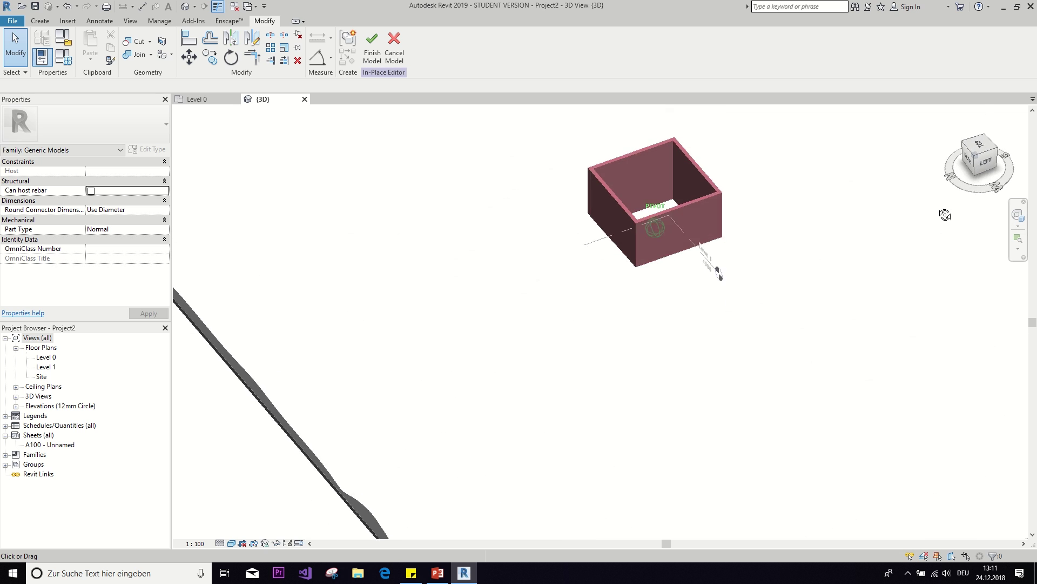
{"action": "left_click_drag", "start_coordinate": [945, 215], "coordinate": [973, 205]}
{"action": "scroll", "coordinate": [826, 186], "scroll_direction": "up", "scroll_amount": 3}
{"action": "middle_click_drag", "start_coordinate": [630, 202], "coordinate": [794, 192]}
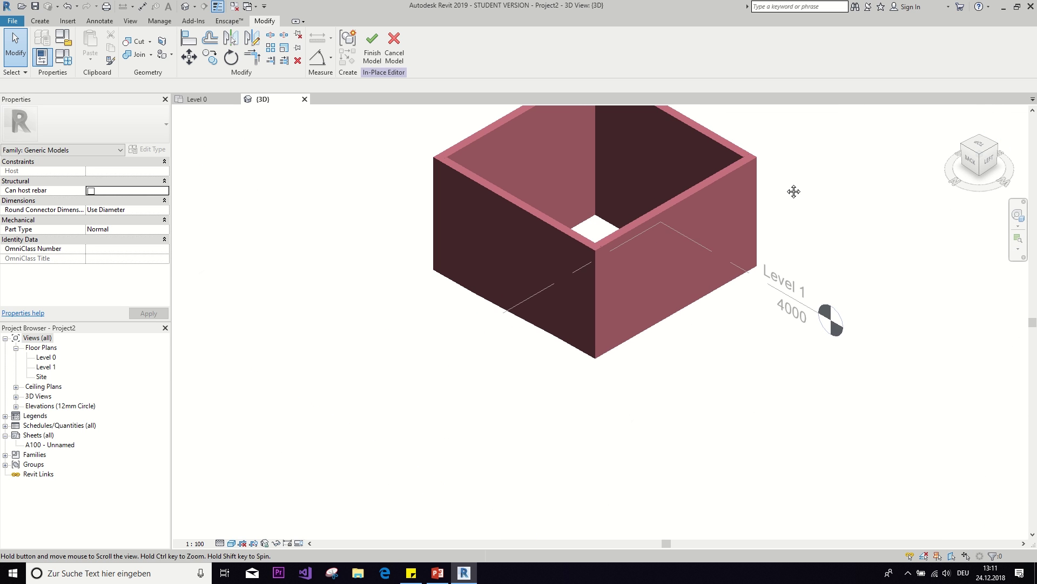
{"action": "scroll", "coordinate": [571, 223], "scroll_direction": "down", "scroll_amount": 3}
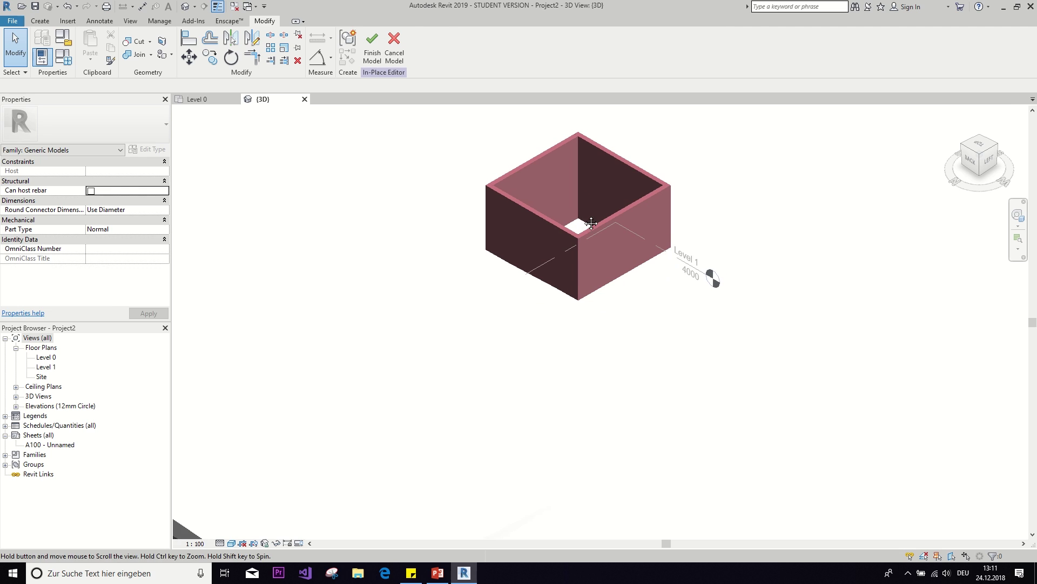
Select the void extrusion and raise its bottom to the slab edge at 250
{"action": "left_click", "coordinate": [568, 241]}
{"action": "left_click", "coordinate": [585, 294]}
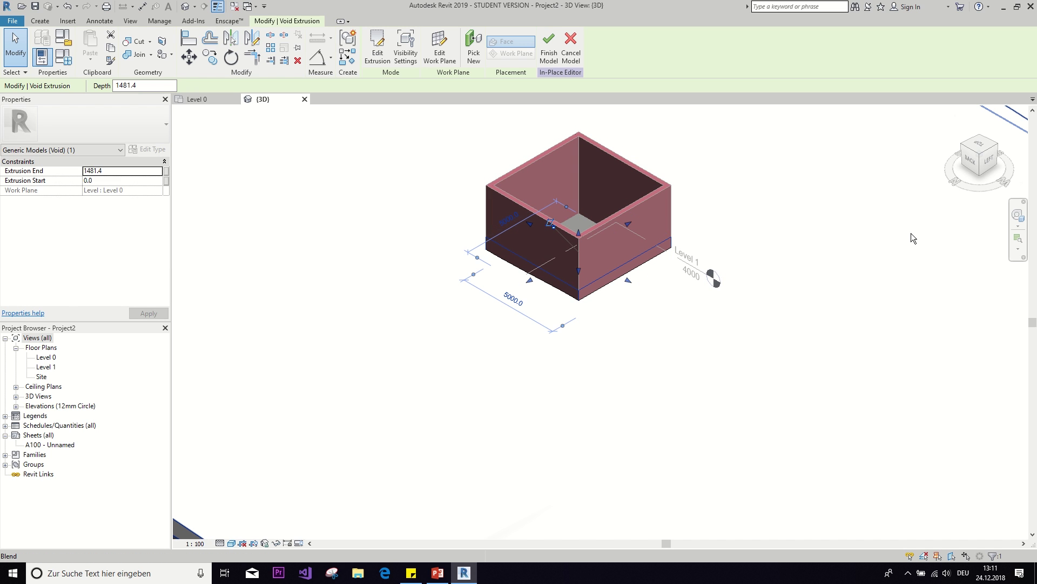
{"action": "left_click_drag", "start_coordinate": [977, 136], "coordinate": [978, 112]}
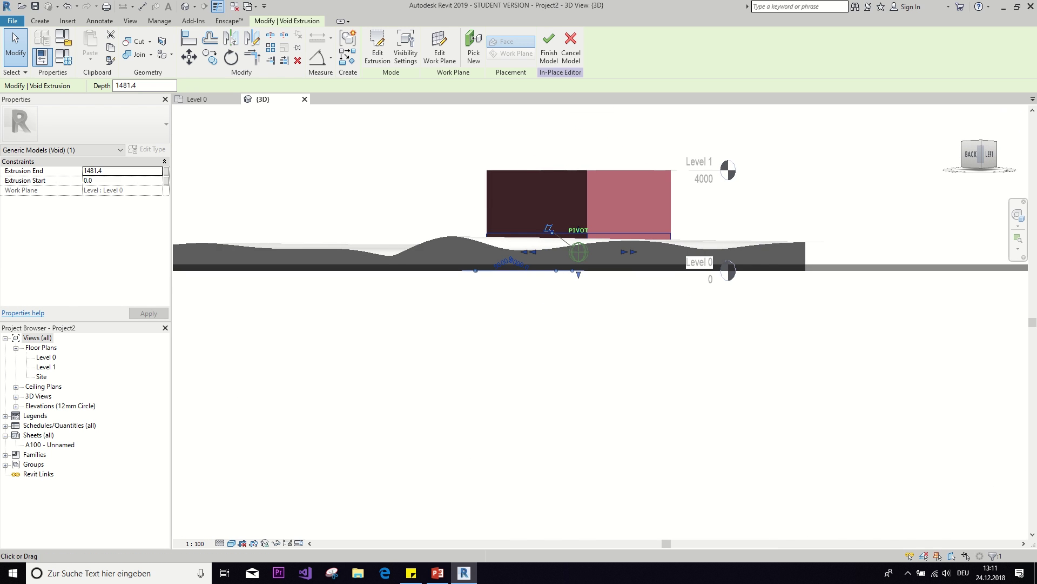
{"action": "scroll", "coordinate": [589, 278], "scroll_direction": "up", "scroll_amount": 3}
{"action": "middle_click_drag", "start_coordinate": [629, 291], "coordinate": [660, 292]}
{"action": "scroll", "coordinate": [618, 275], "scroll_direction": "up", "scroll_amount": 3}
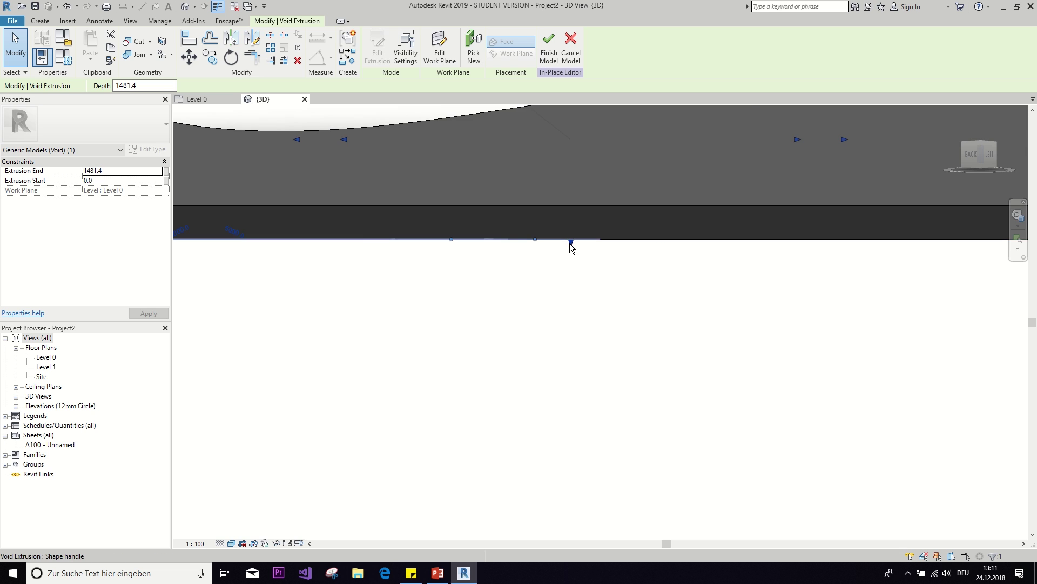
{"action": "left_click_drag", "start_coordinate": [572, 242], "coordinate": [573, 206]}
{"action": "scroll", "coordinate": [572, 217], "scroll_direction": "down", "scroll_amount": 3}
{"action": "left_click", "coordinate": [822, 237]}
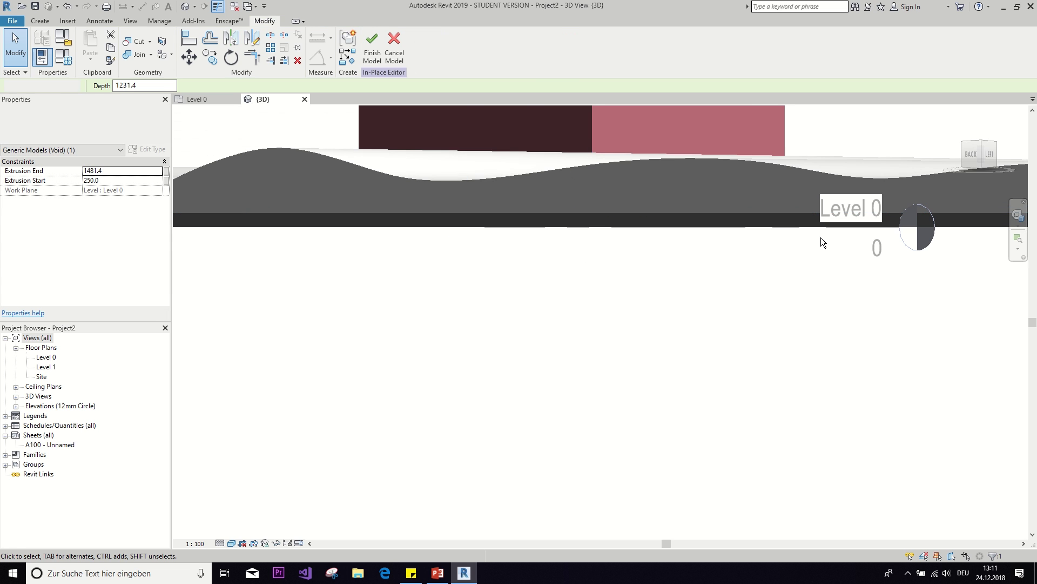
Tilt and pan to look down into the cottage and slab from above
{"action": "left_click_drag", "start_coordinate": [979, 157], "coordinate": [965, 204]}
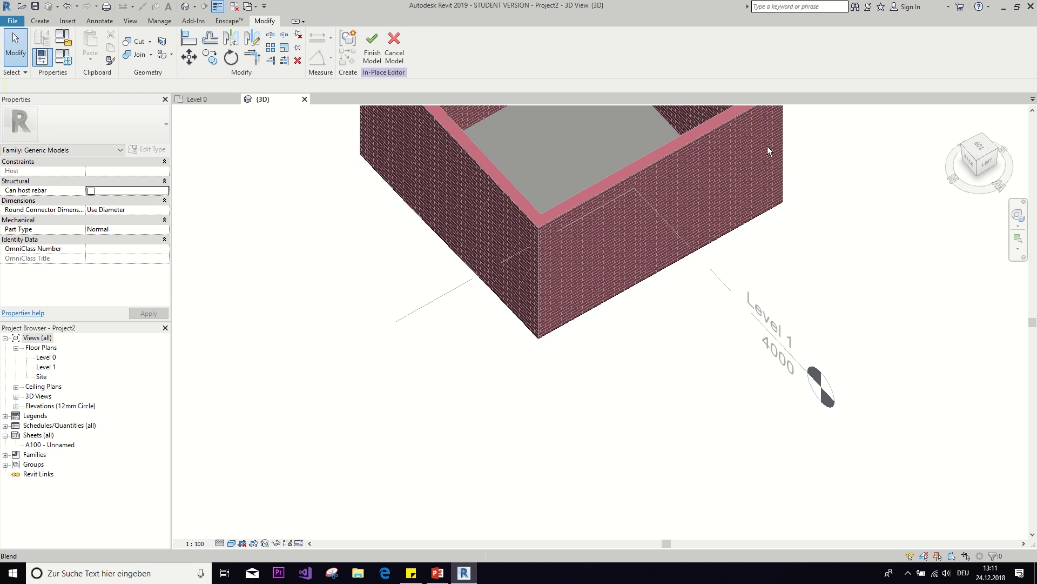
{"action": "scroll", "coordinate": [735, 225], "scroll_direction": "down", "scroll_amount": 2}
{"action": "middle_click_drag", "start_coordinate": [724, 251], "coordinate": [765, 58]}
{"action": "scroll", "coordinate": [680, 335], "scroll_direction": "down", "scroll_amount": 1}
{"action": "scroll", "coordinate": [700, 225], "scroll_direction": "down", "scroll_amount": 2}
{"action": "middle_click_drag", "start_coordinate": [699, 228], "coordinate": [730, 198]}
{"action": "scroll", "coordinate": [667, 286], "scroll_direction": "down", "scroll_amount": 3}
{"action": "scroll", "coordinate": [696, 216], "scroll_direction": "down", "scroll_amount": 1}
{"action": "middle_click_drag", "start_coordinate": [619, 223], "coordinate": [574, 327]}
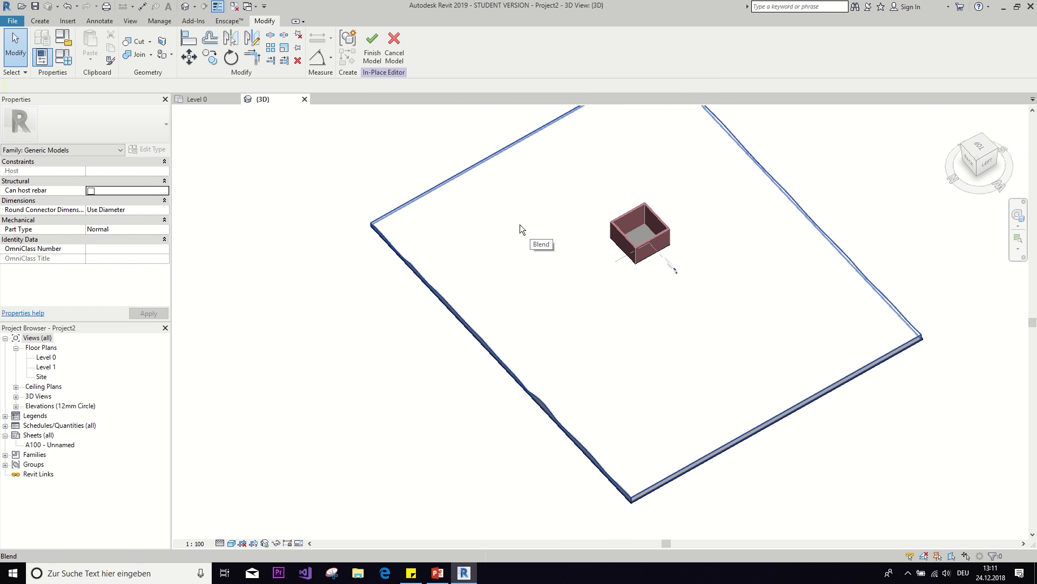
Start a Void Swept Blend, then Model Line, with the view turned to the Back face
{"action": "left_click", "coordinate": [41, 24]}
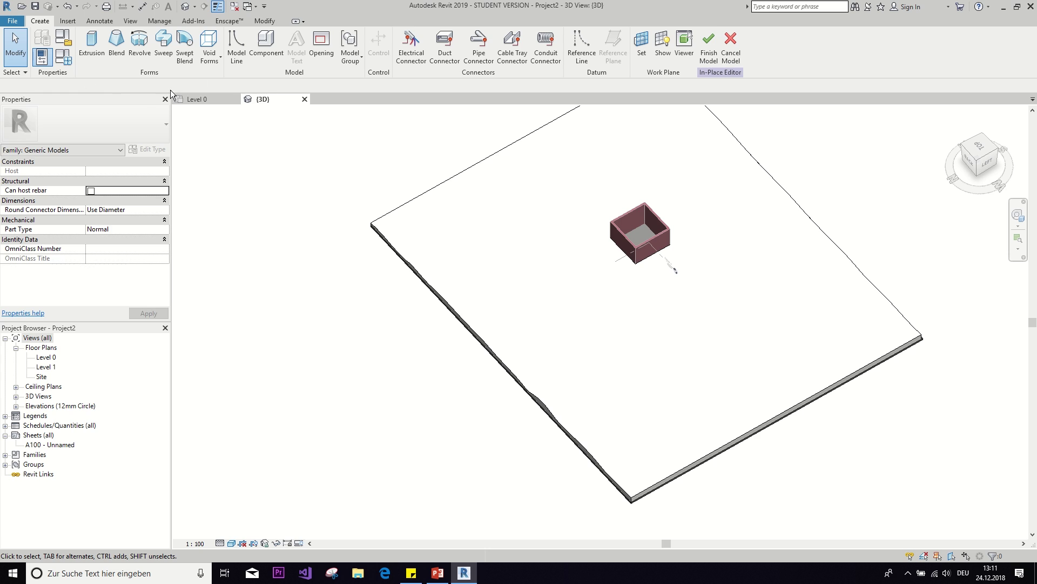
{"action": "left_click", "coordinate": [205, 58]}
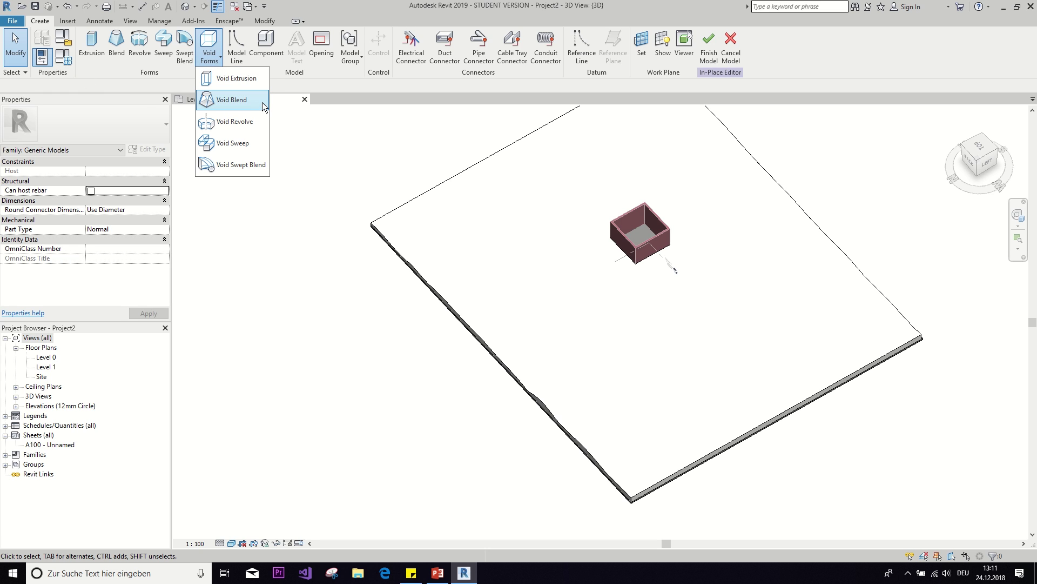
{"action": "left_click", "coordinate": [243, 171]}
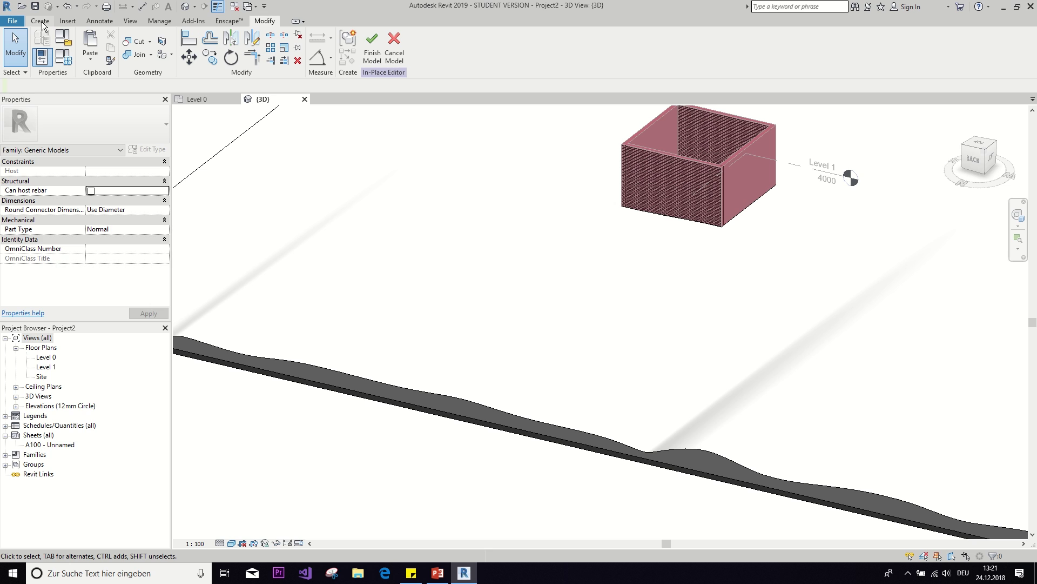
{"action": "left_click", "coordinate": [40, 21]}
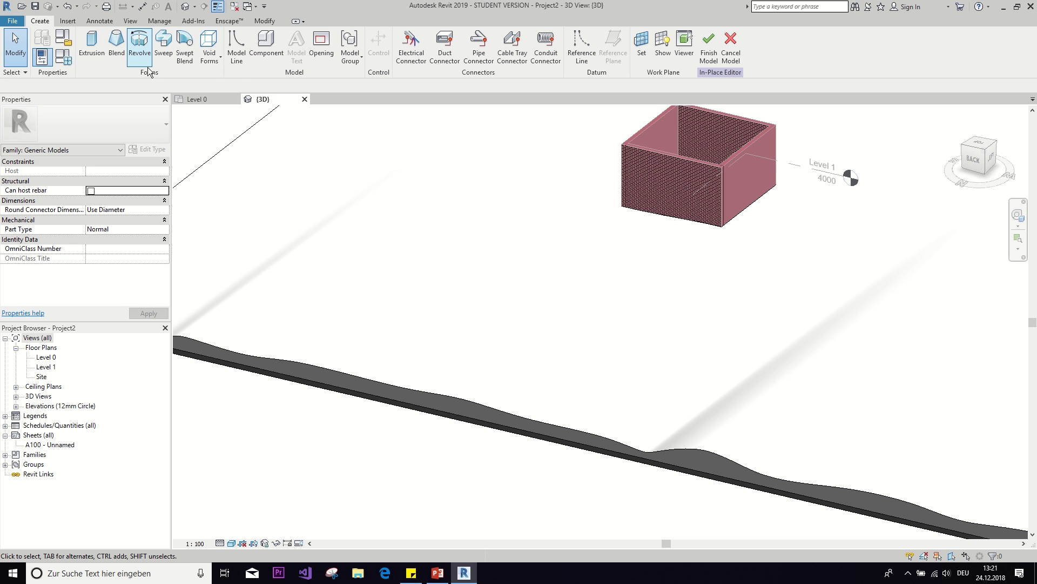
{"action": "left_click", "coordinate": [238, 52]}
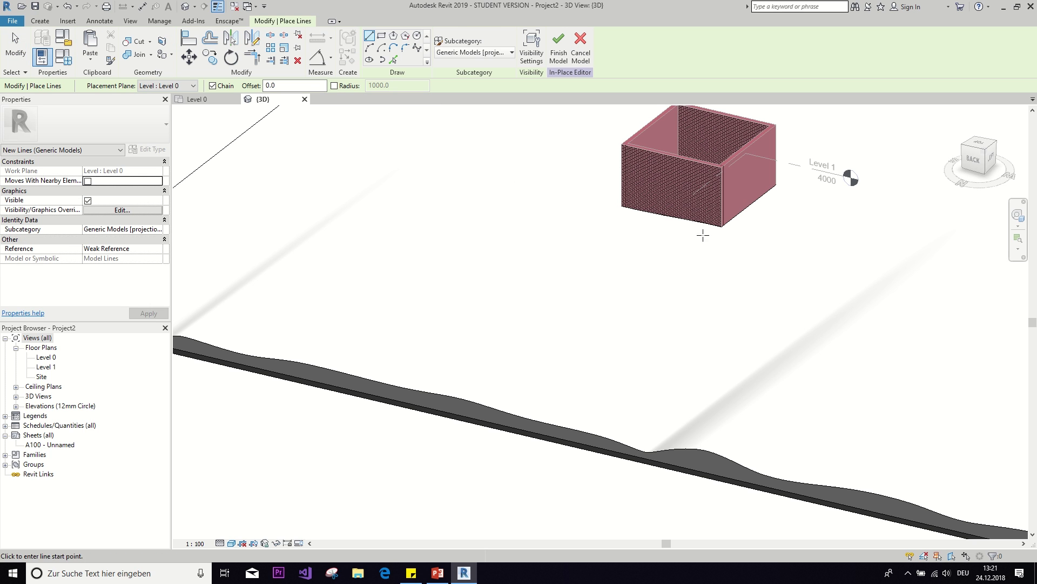
{"action": "left_click", "coordinate": [972, 161]}
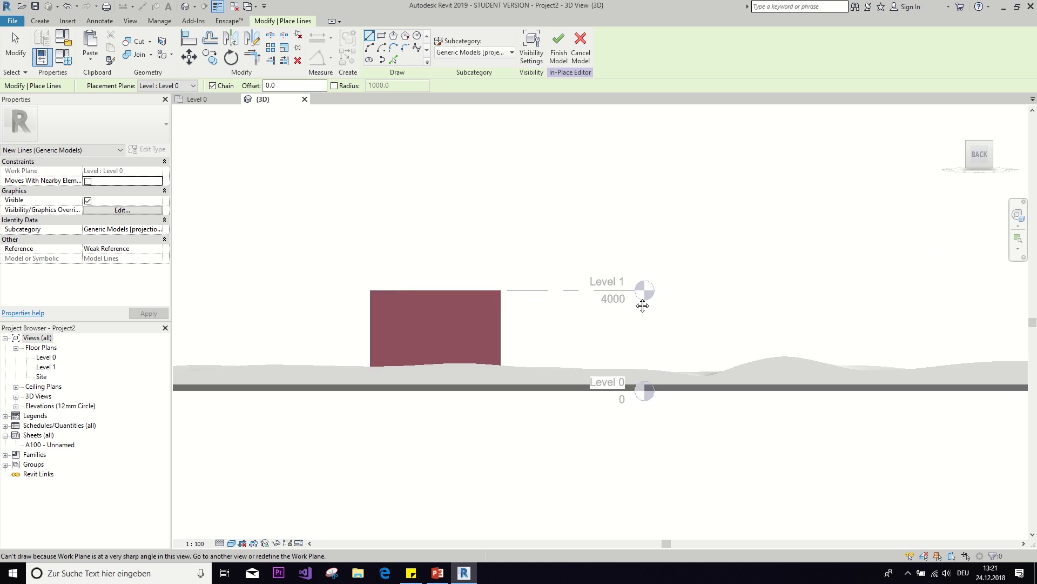
Make the landscape slab the work plane via Pick a plane, framing the cottage wall
{"action": "left_click", "coordinate": [40, 21]}
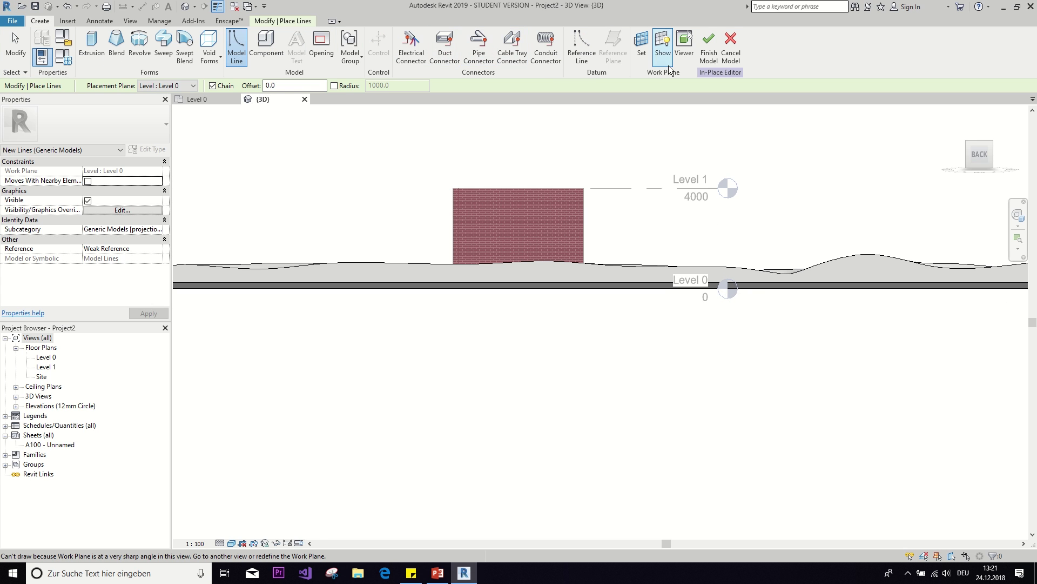
{"action": "left_click", "coordinate": [643, 48]}
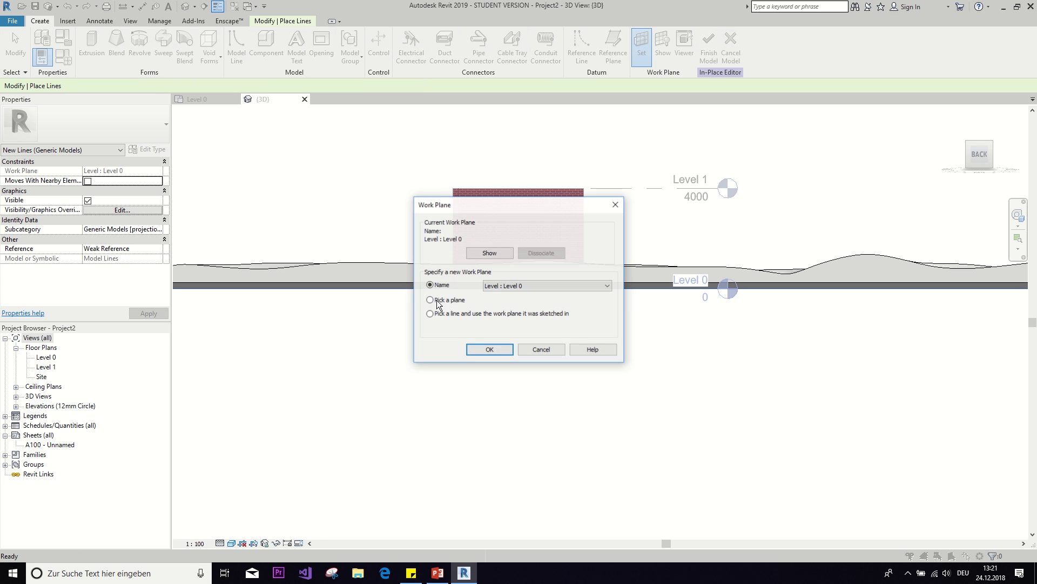
{"action": "left_click", "coordinate": [481, 348]}
{"action": "left_click", "coordinate": [406, 263]}
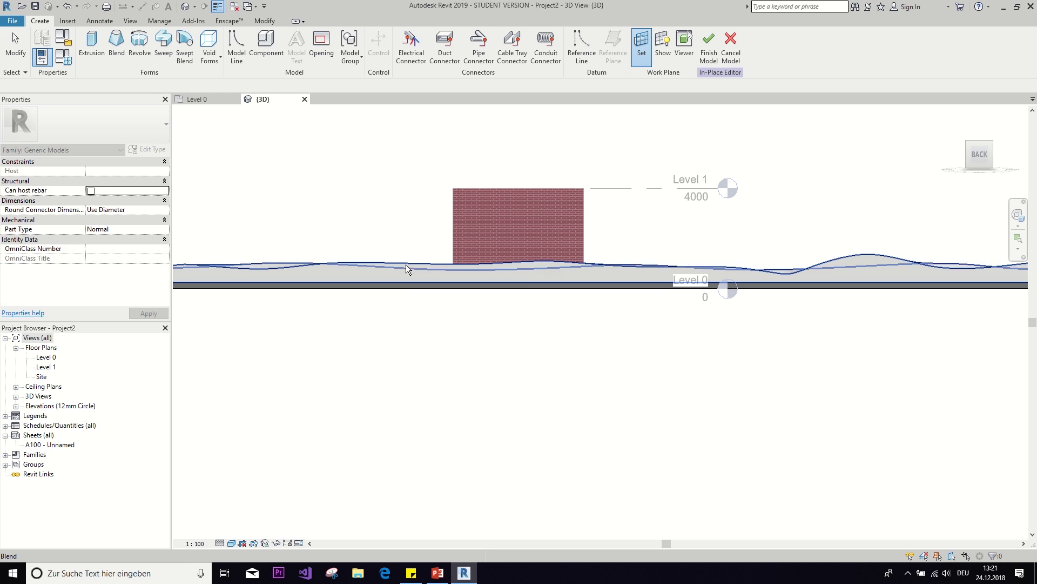
{"action": "scroll", "coordinate": [468, 323], "scroll_direction": "up", "scroll_amount": 3}
{"action": "middle_click_drag", "start_coordinate": [473, 314], "coordinate": [419, 375]}
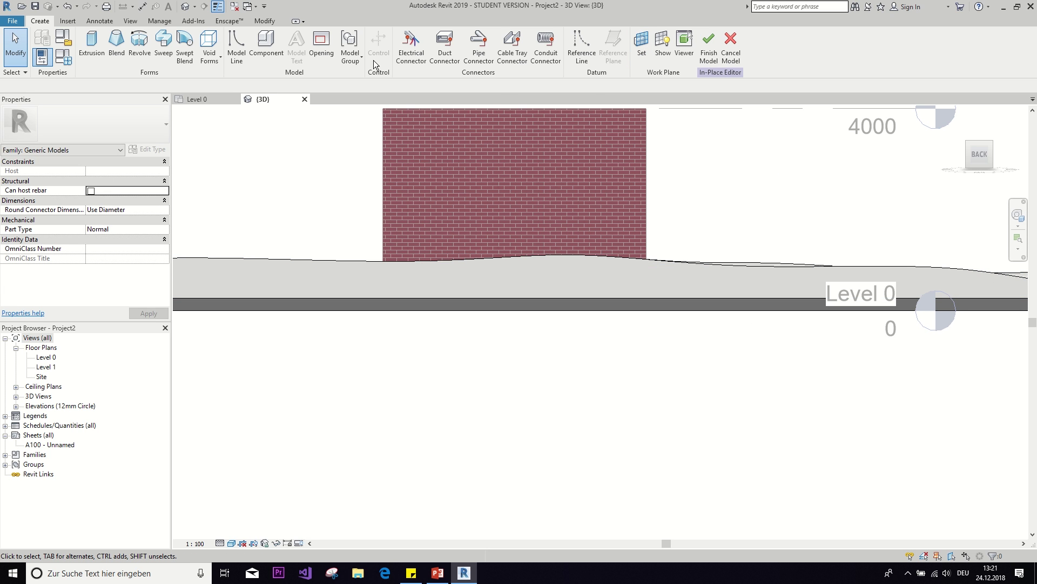
Draw a straight model line along the slab edge to the wall intersection
{"action": "left_click", "coordinate": [238, 48]}
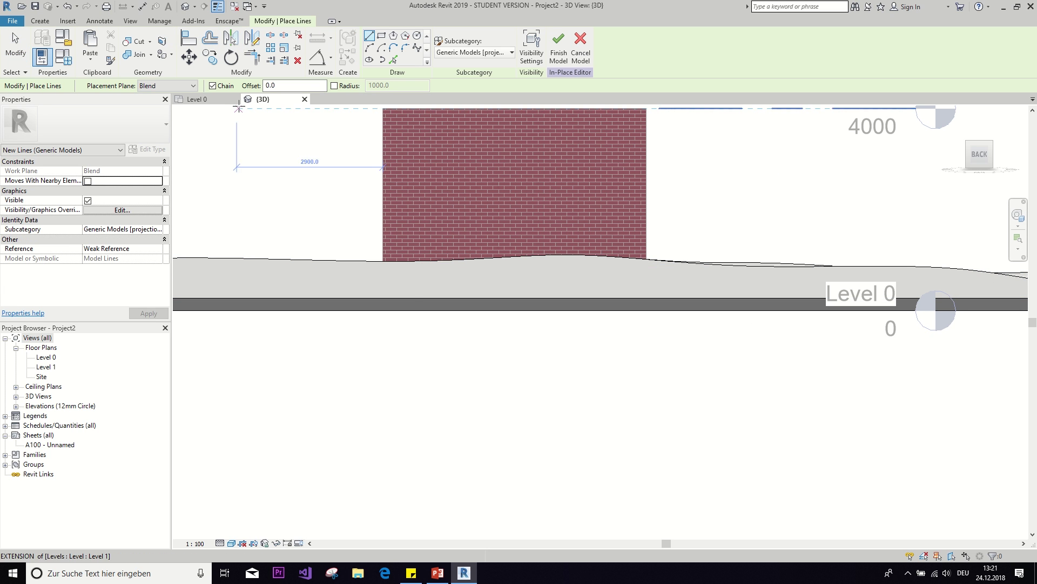
{"action": "middle_click_drag", "start_coordinate": [426, 105], "coordinate": [454, 86]}
{"action": "scroll", "coordinate": [385, 128], "scroll_direction": "up", "scroll_amount": 2}
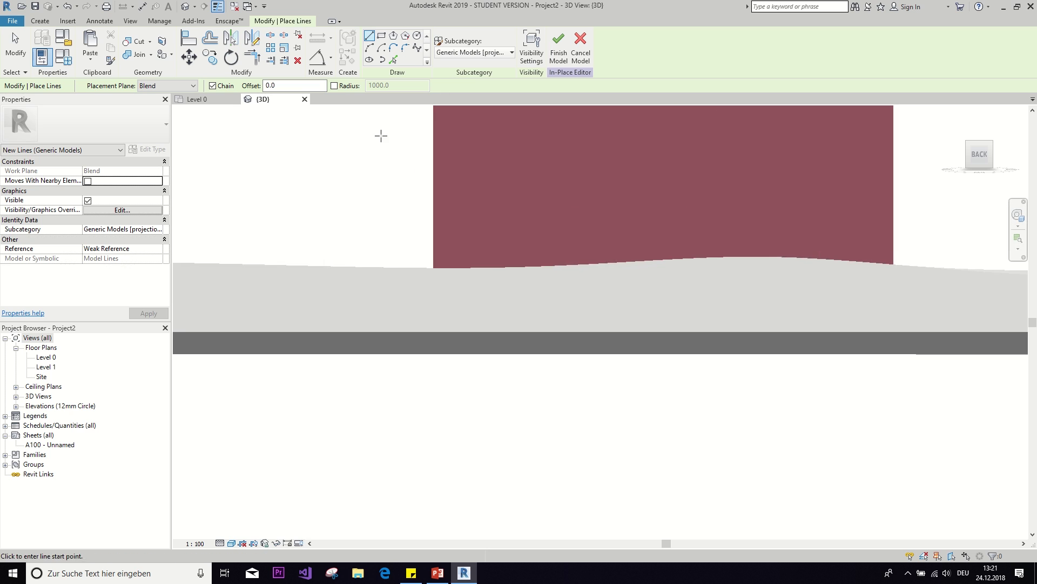
{"action": "middle_click_drag", "start_coordinate": [388, 142], "coordinate": [396, 67]}
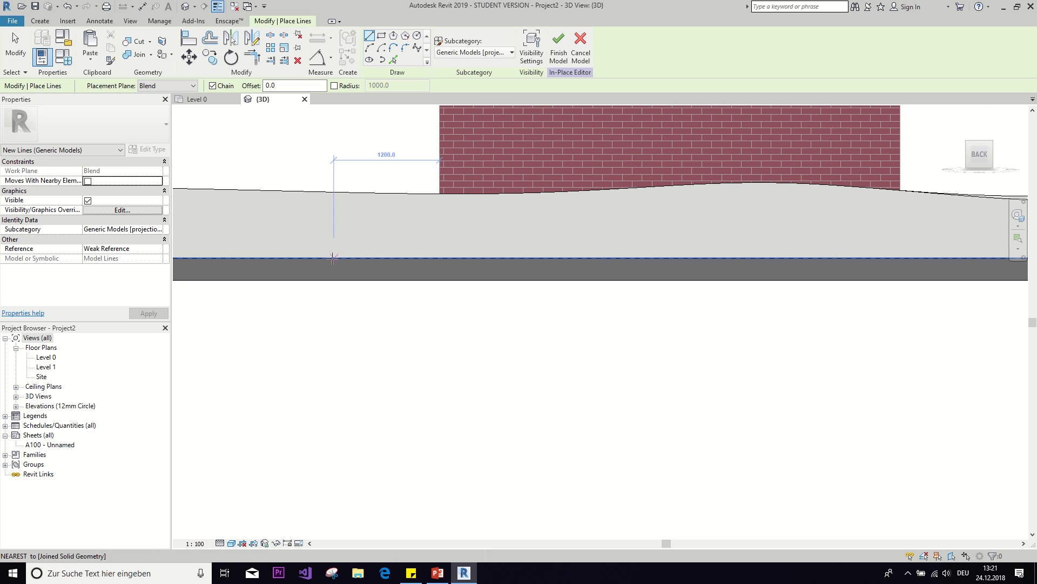
{"action": "scroll", "coordinate": [283, 256], "scroll_direction": "up", "scroll_amount": 2}
{"action": "left_click", "coordinate": [283, 257]}
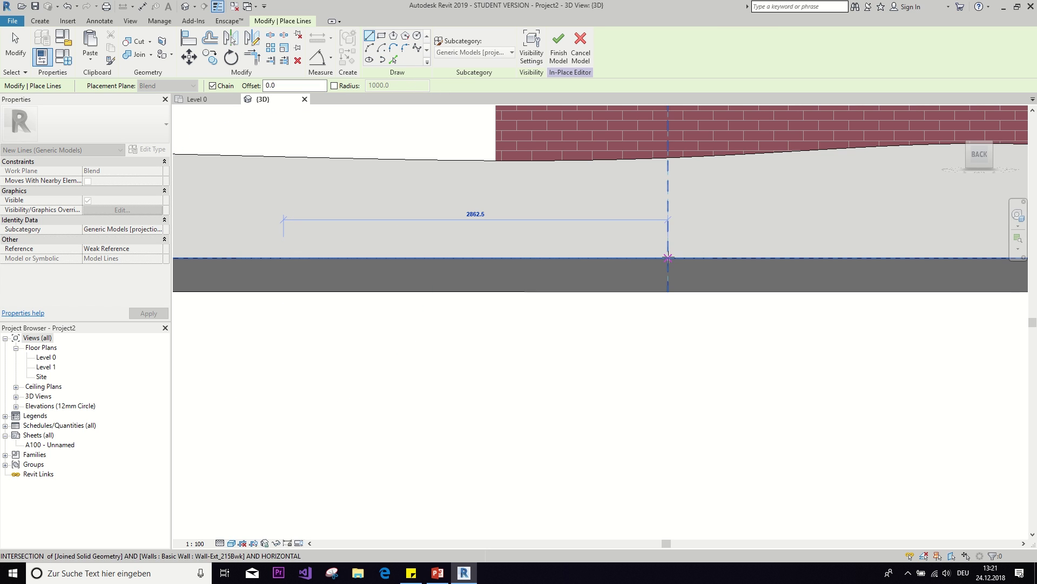
{"action": "left_click", "coordinate": [668, 257]}
{"action": "mouse_move", "coordinate": [676, 267]}
{"action": "middle_mouse_down"}
{"action": "mouse_move", "coordinate": [520, 253]}
{"action": "mouse_move", "coordinate": [533, 252]}
{"action": "middle_mouse_up"}
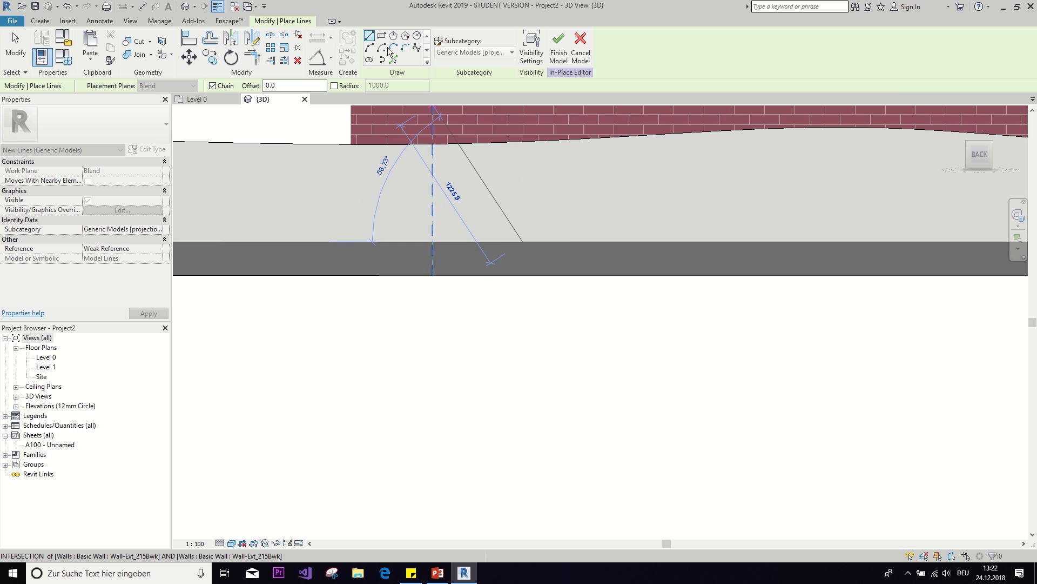
Add a spline from the wall intersection through a point at the wall's midpoint
{"action": "left_click", "coordinate": [417, 51]}
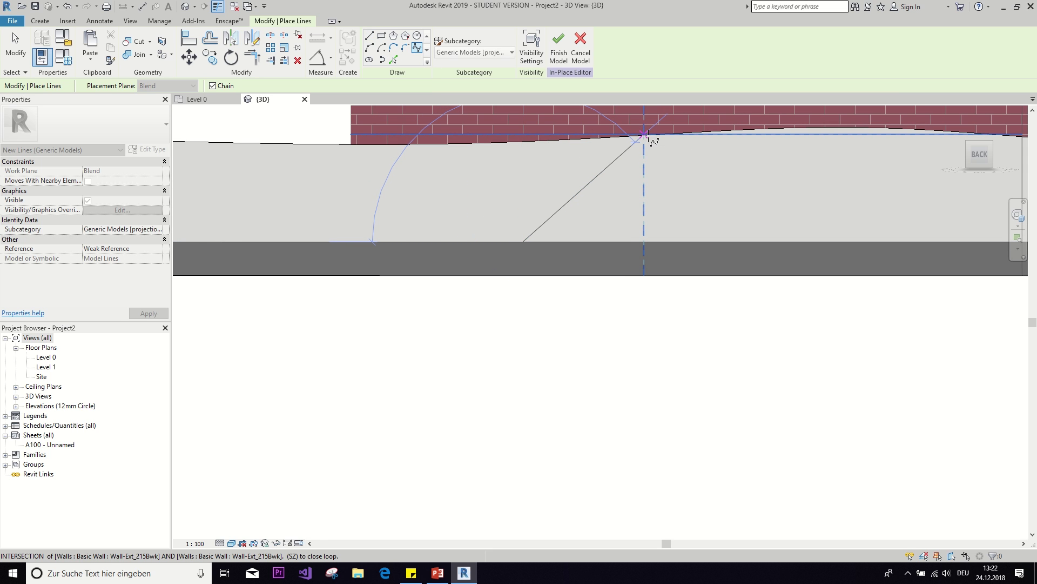
{"action": "left_click", "coordinate": [644, 135]}
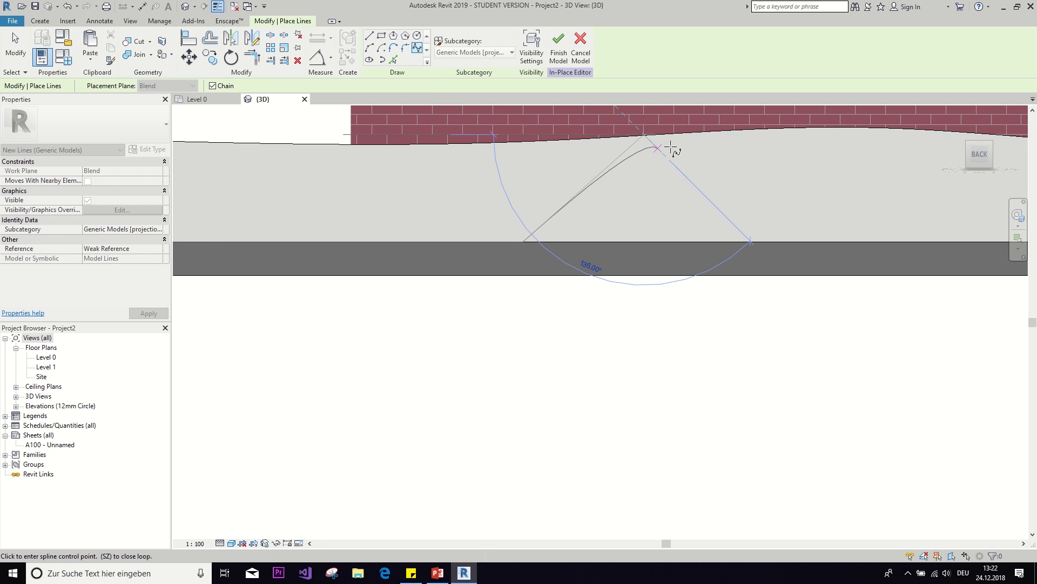
{"action": "left_click", "coordinate": [725, 136]}
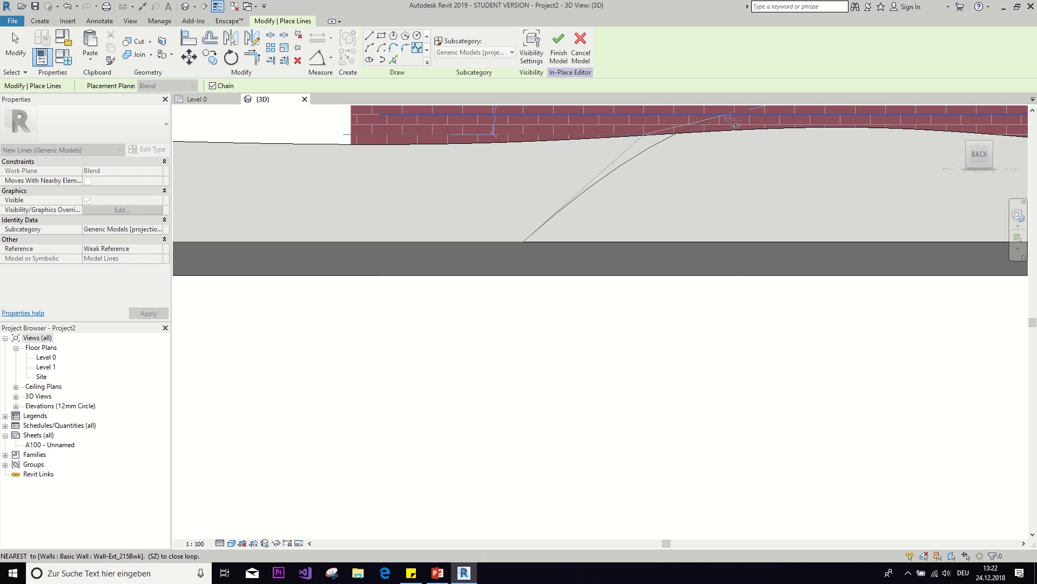
{"action": "scroll", "coordinate": [726, 152], "scroll_direction": "up", "scroll_amount": 5}
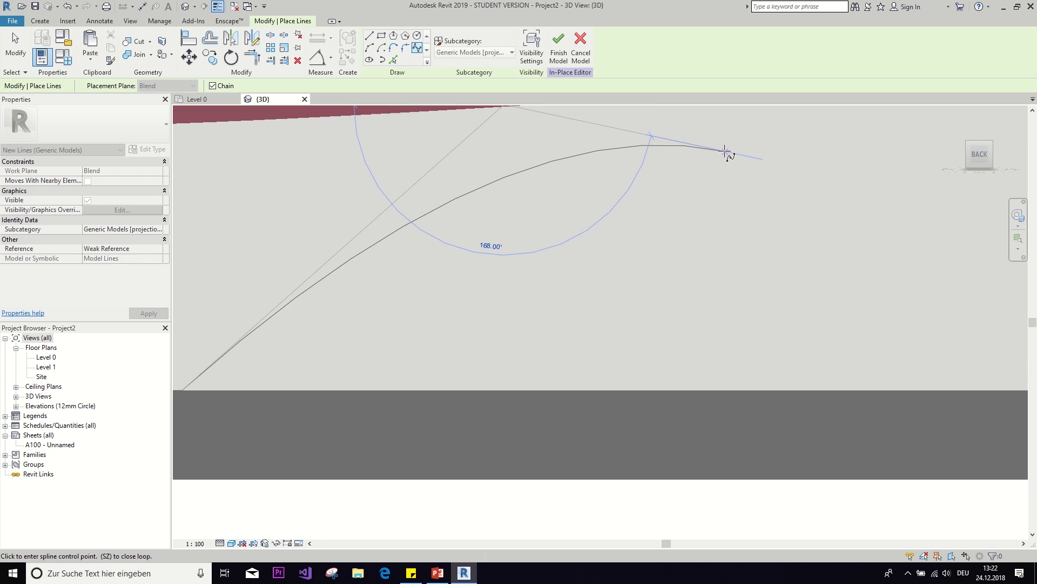
{"action": "middle_click_drag", "start_coordinate": [726, 154], "coordinate": [715, 310]}
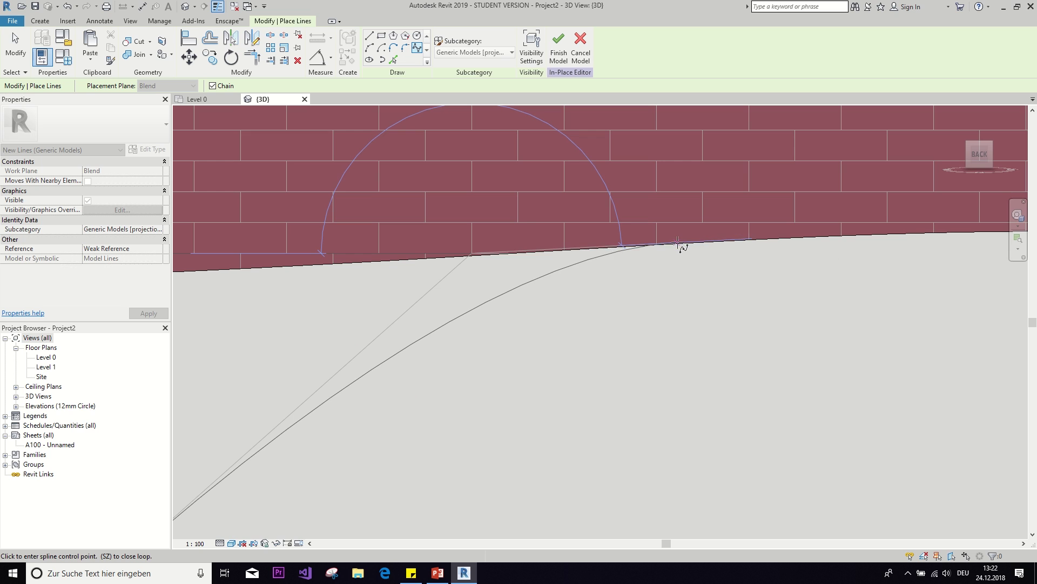
{"action": "scroll", "coordinate": [703, 243], "scroll_direction": "down", "scroll_amount": 3}
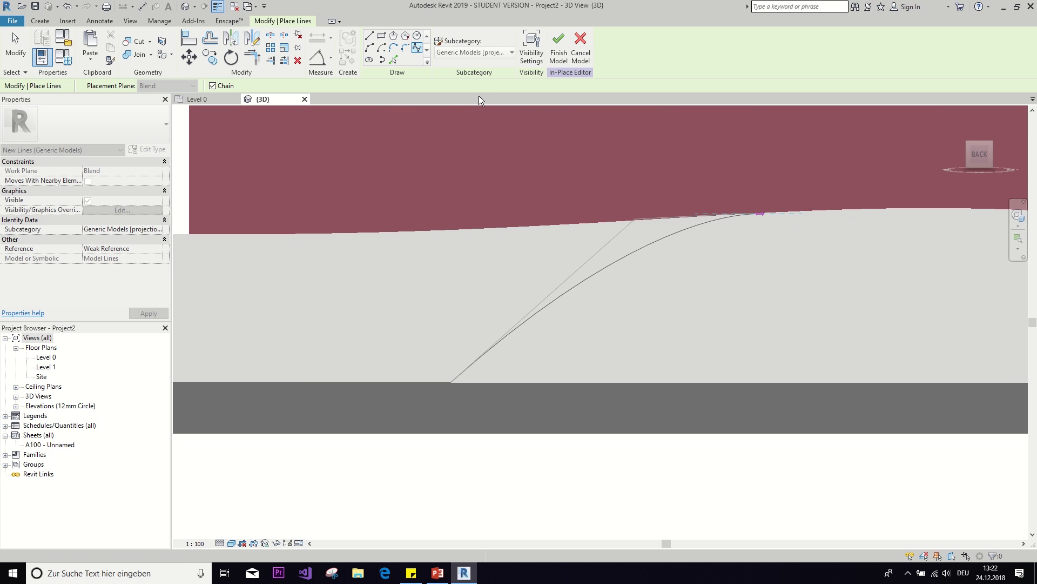
Draw a straight line ending left of the brick wall
{"action": "left_click", "coordinate": [369, 42]}
{"action": "scroll", "coordinate": [486, 262], "scroll_direction": "down", "scroll_amount": 2}
{"action": "middle_click_drag", "start_coordinate": [504, 265], "coordinate": [594, 175]}
{"action": "middle_click_drag", "start_coordinate": [323, 192], "coordinate": [417, 174]}
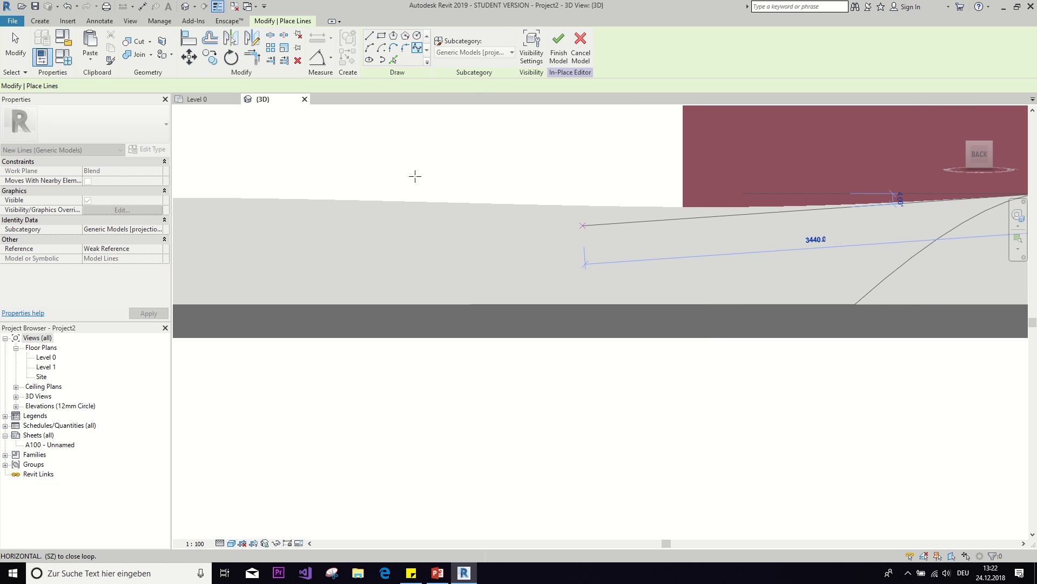
{"action": "left_click", "coordinate": [297, 184]}
Close the trough with a spline down to the line's endpoint on the floor
{"action": "left_click", "coordinate": [418, 49]}
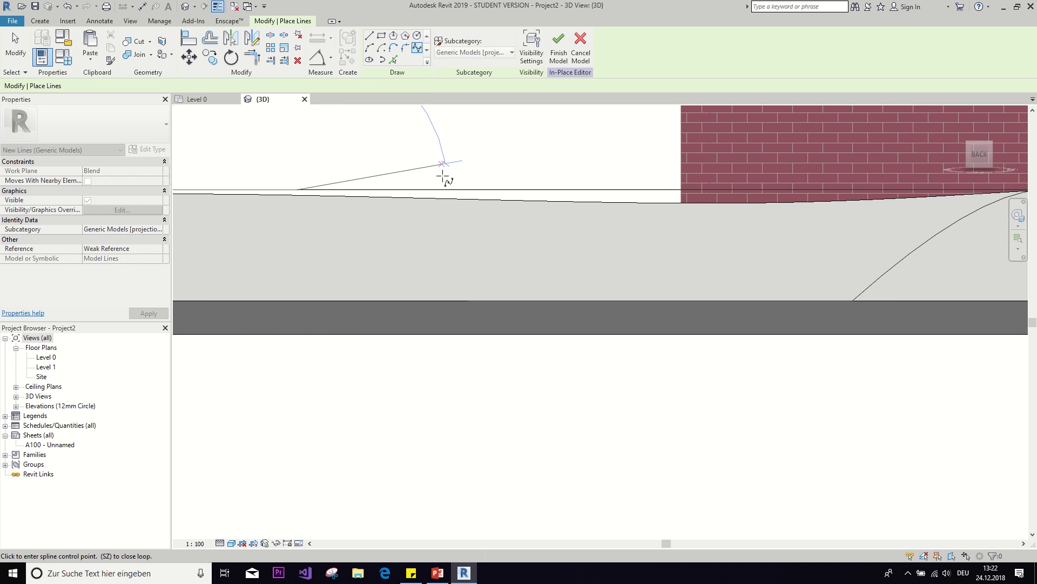
{"action": "left_click", "coordinate": [451, 224]}
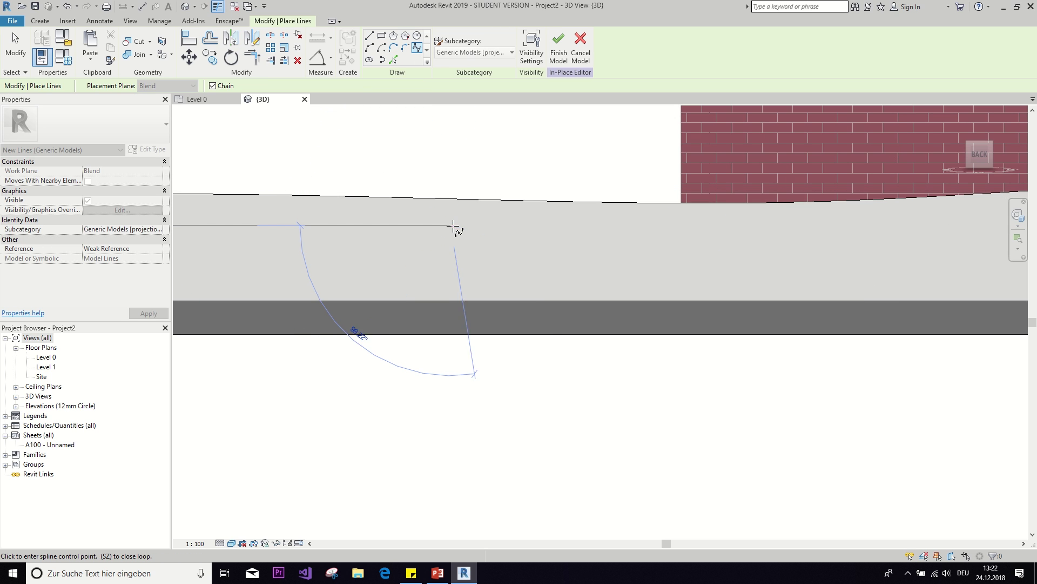
{"action": "left_click", "coordinate": [469, 300]}
{"action": "key", "text": "Escape"}
{"action": "scroll", "coordinate": [528, 324], "scroll_direction": "down", "scroll_amount": 3}
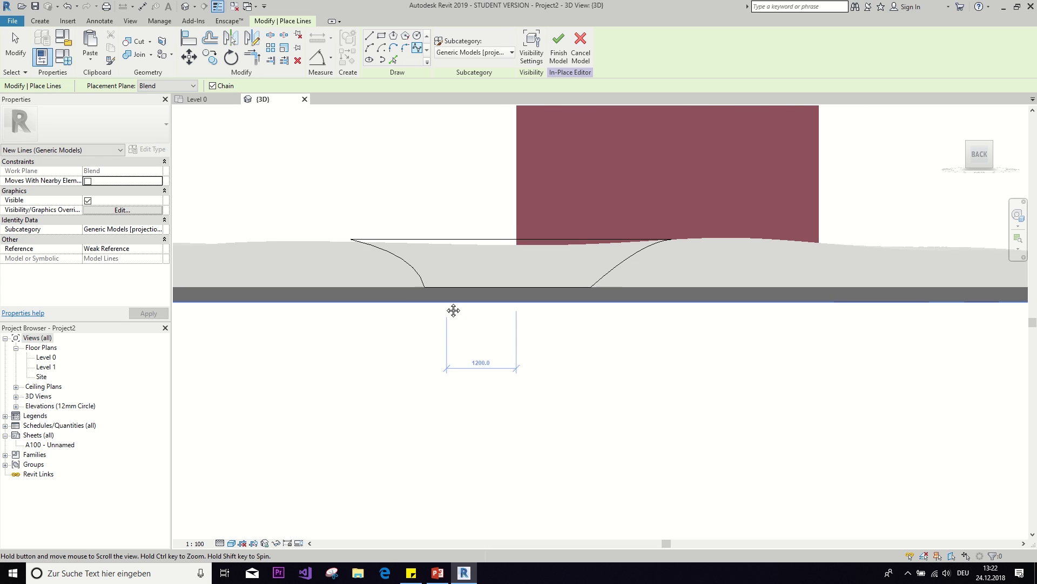
Finish the in-place model and view it from above and behind, checking the front brick wall
{"action": "left_click", "coordinate": [559, 52]}
{"action": "scroll", "coordinate": [517, 152], "scroll_direction": "down", "scroll_amount": 3}
{"action": "left_click", "coordinate": [914, 160]}
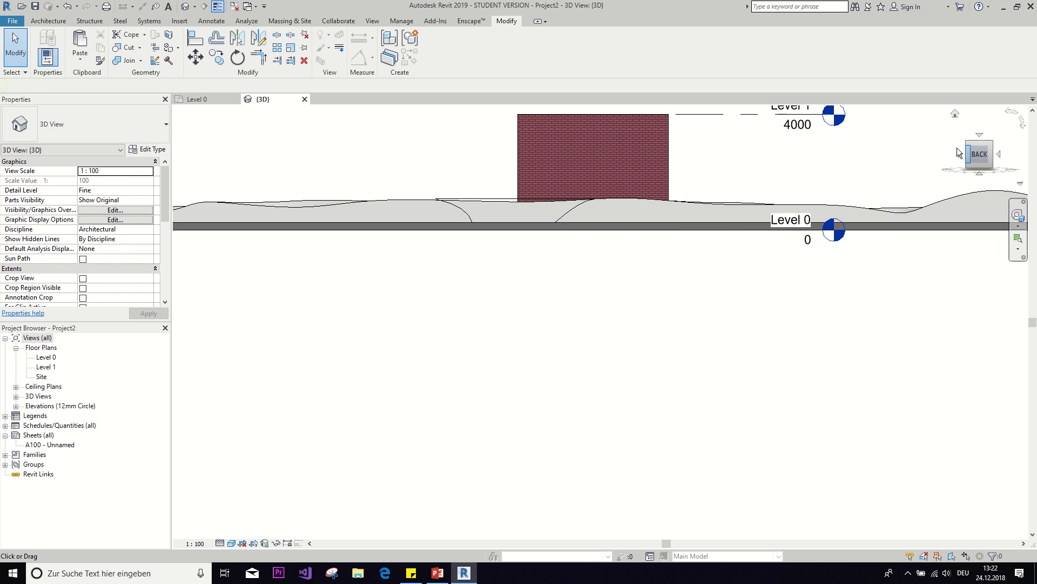
{"action": "left_click", "coordinate": [975, 157]}
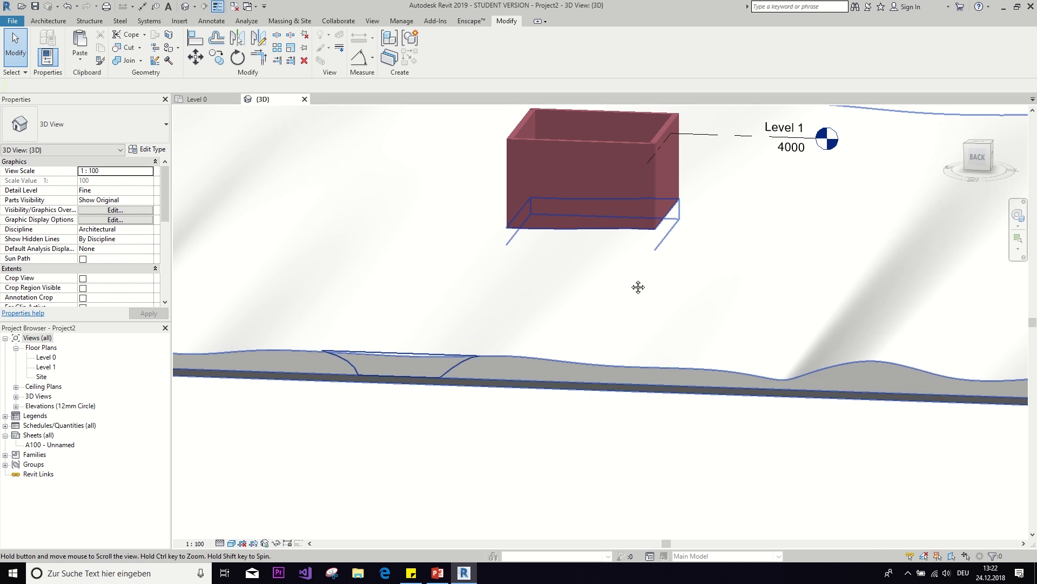
{"action": "left_click", "coordinate": [534, 203]}
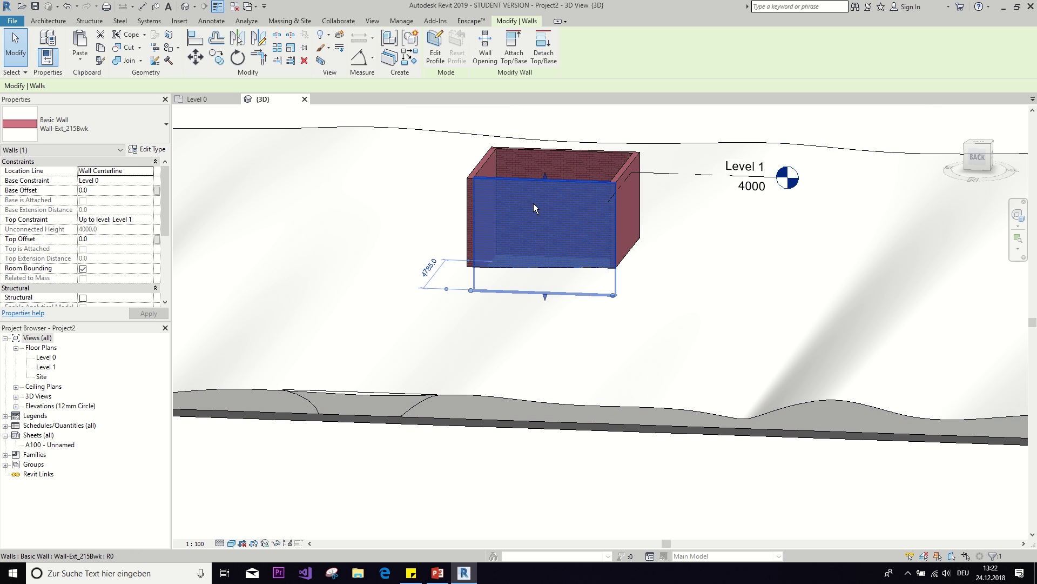
{"action": "left_click", "coordinate": [298, 125]}
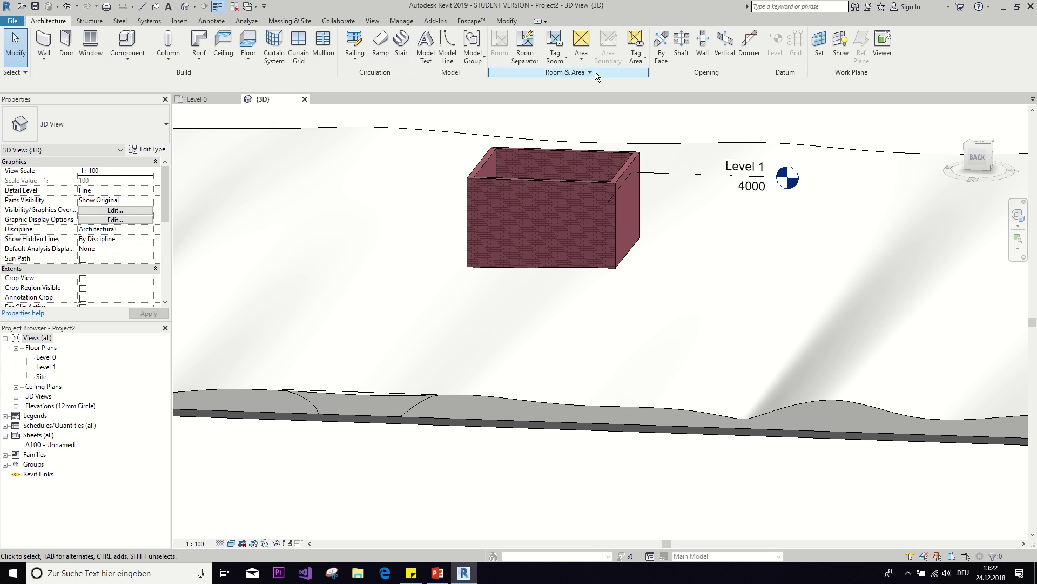
Pick the front wall face as the work plane and view it straight from the Back
{"action": "left_click", "coordinate": [819, 52]}
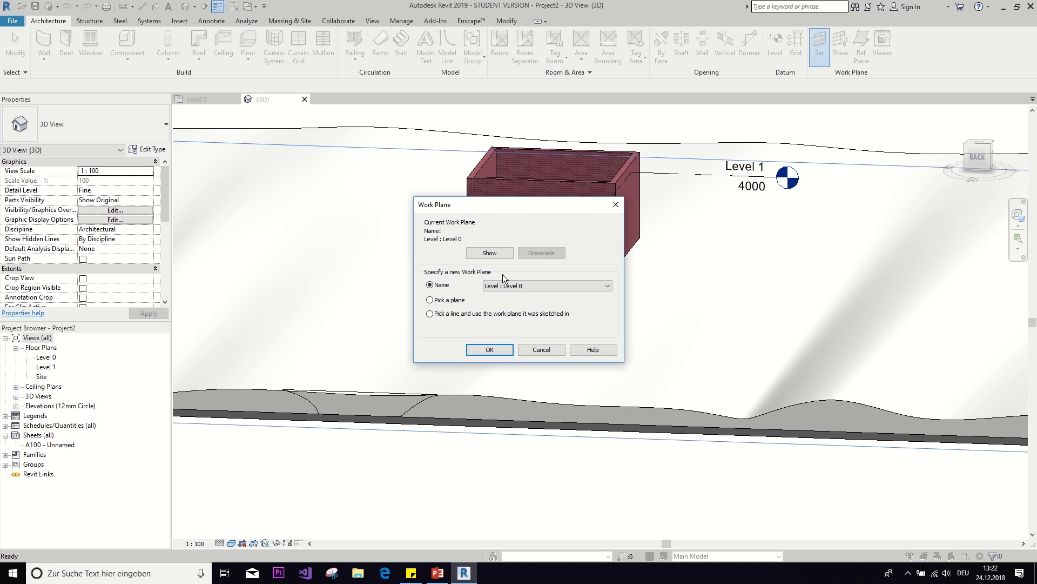
{"action": "left_click", "coordinate": [495, 352]}
{"action": "scroll", "coordinate": [540, 266], "scroll_direction": "up", "scroll_amount": 3}
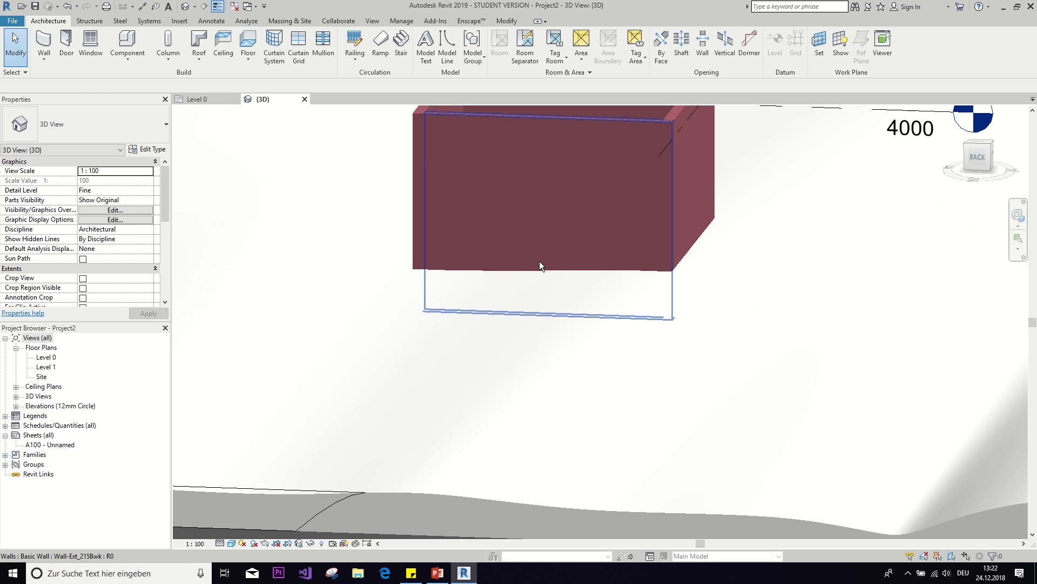
{"action": "scroll", "coordinate": [566, 220], "scroll_direction": "down", "scroll_amount": 5}
{"action": "left_click", "coordinate": [979, 156]}
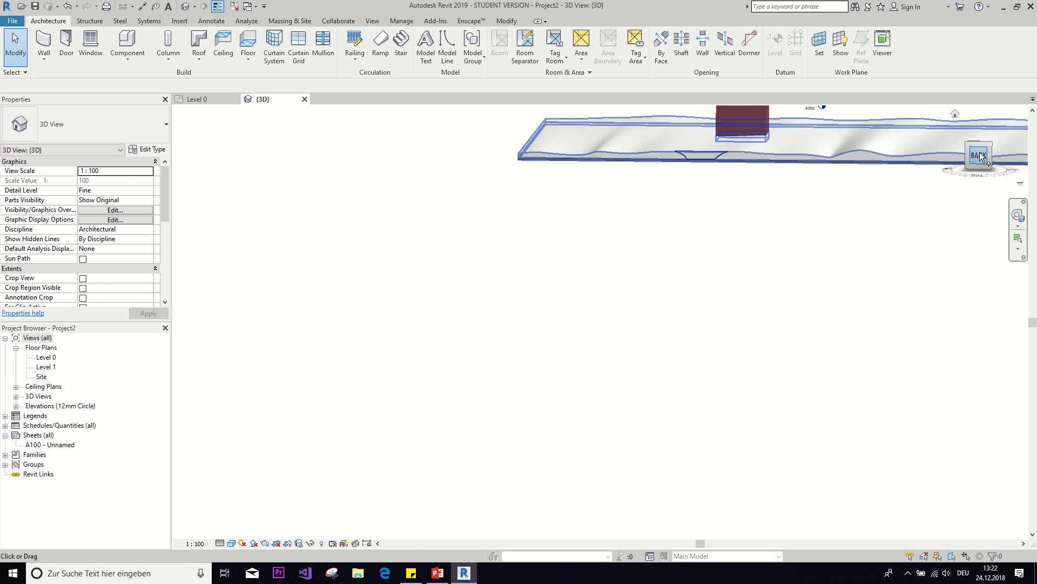
{"action": "scroll", "coordinate": [643, 270], "scroll_direction": "up", "scroll_amount": 5}
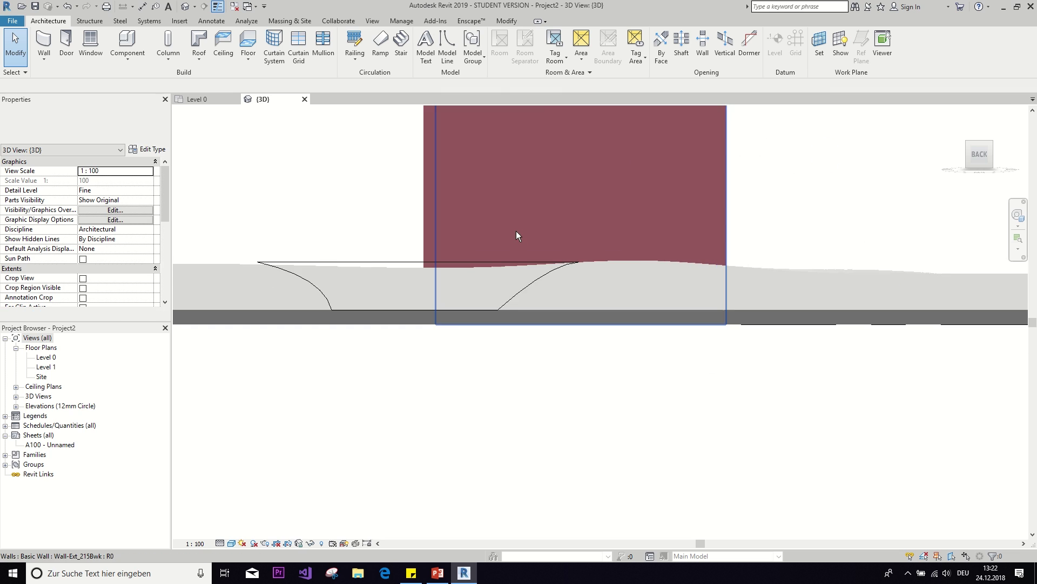
{"action": "middle_click_drag", "start_coordinate": [504, 253], "coordinate": [459, 281]}
{"action": "scroll", "coordinate": [275, 141], "scroll_direction": "up", "scroll_amount": 1}
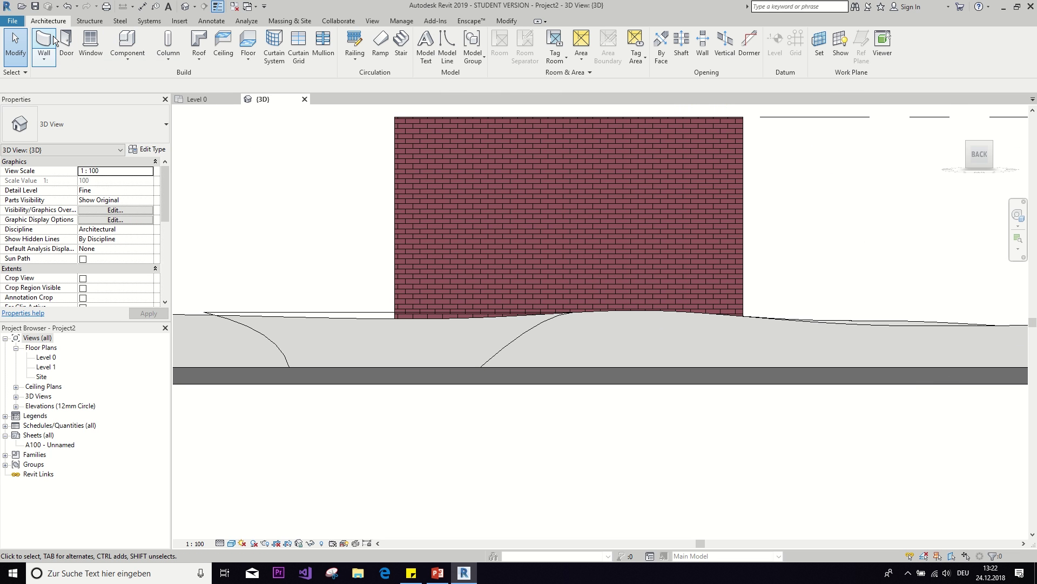
Start a model line at the wall base with a spline up the slope to the wall intersection
{"action": "left_click", "coordinate": [442, 48]}
{"action": "scroll", "coordinate": [670, 322], "scroll_direction": "up", "scroll_amount": 4}
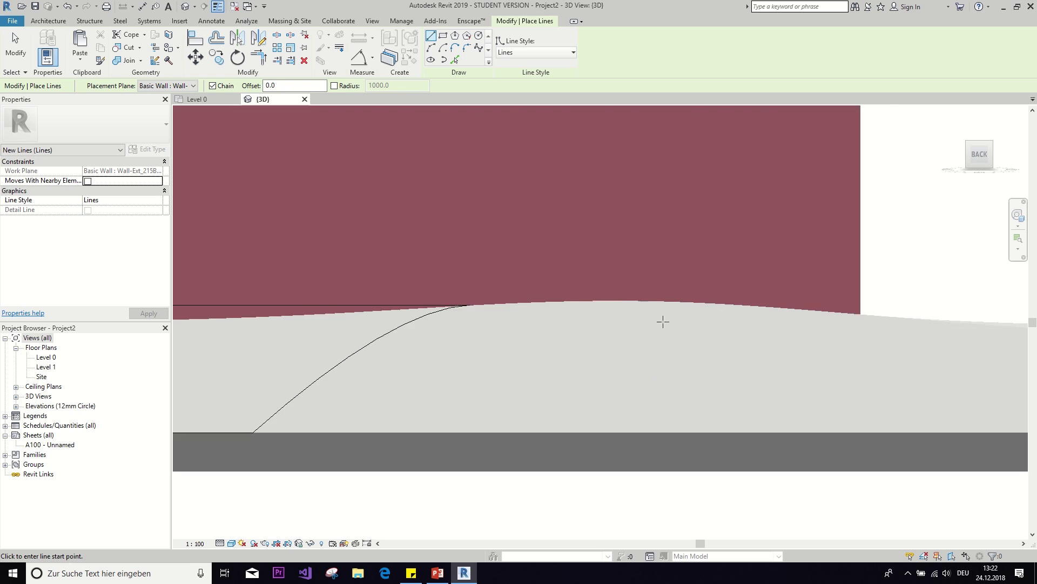
{"action": "scroll", "coordinate": [663, 321], "scroll_direction": "up", "scroll_amount": 1}
{"action": "middle_click_drag", "start_coordinate": [638, 332], "coordinate": [669, 246]}
{"action": "scroll", "coordinate": [324, 359], "scroll_direction": "down", "scroll_amount": 3}
{"action": "middle_click_drag", "start_coordinate": [297, 370], "coordinate": [414, 302]}
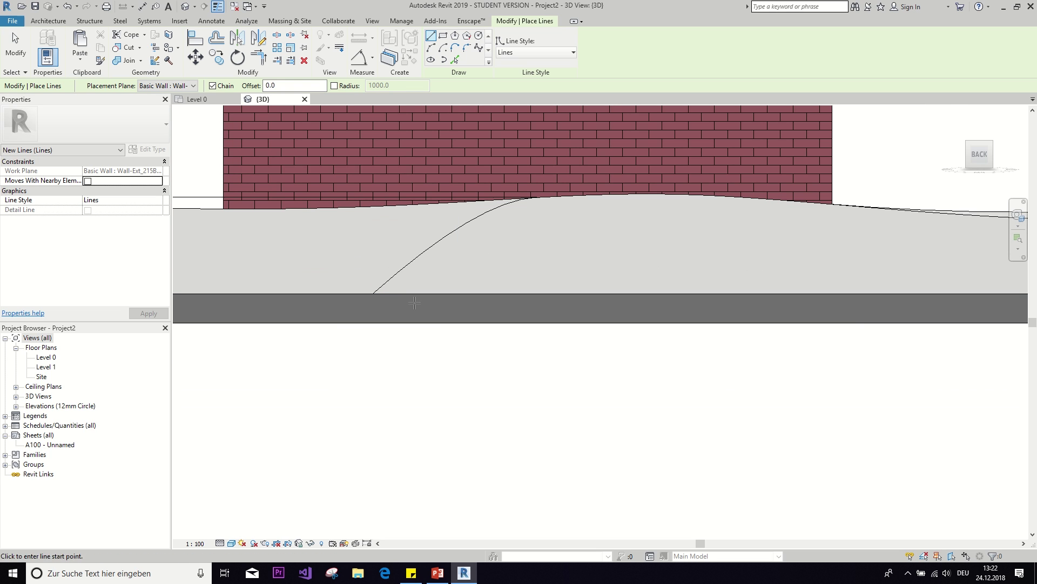
{"action": "left_click", "coordinate": [622, 293]}
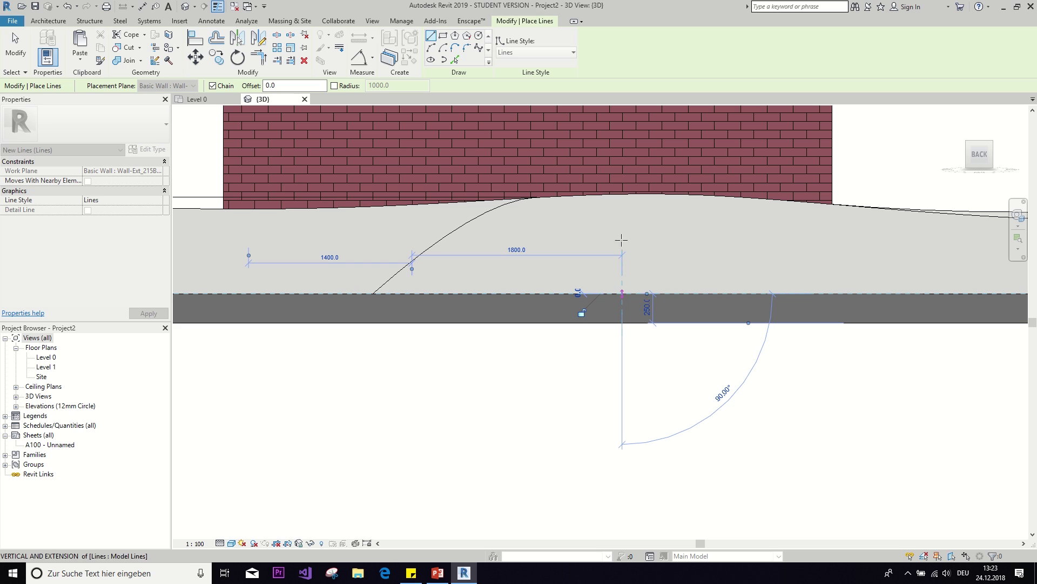
{"action": "left_click", "coordinate": [478, 49]}
{"action": "left_click", "coordinate": [650, 223]}
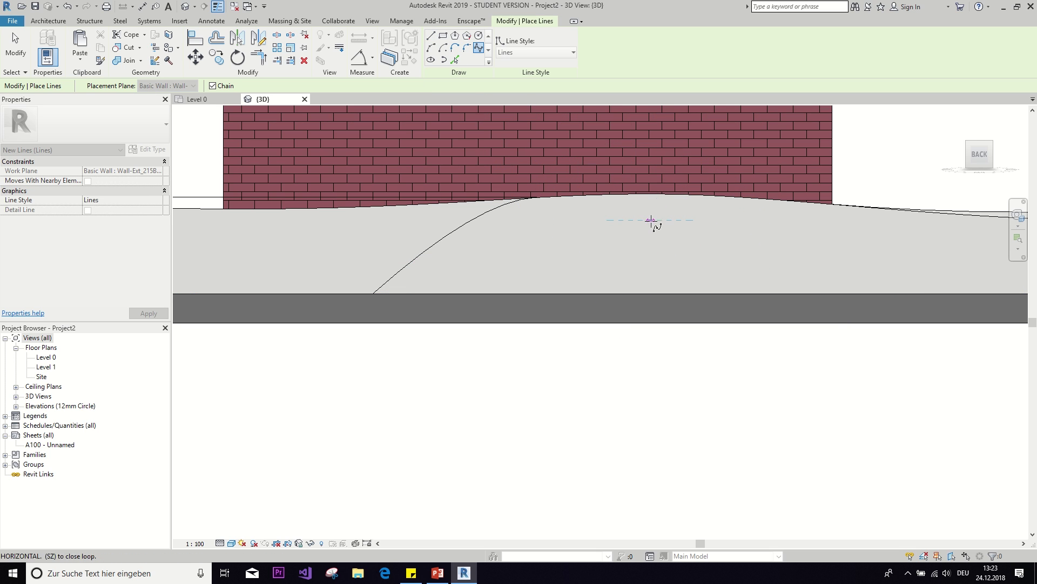
{"action": "left_click", "coordinate": [741, 195]}
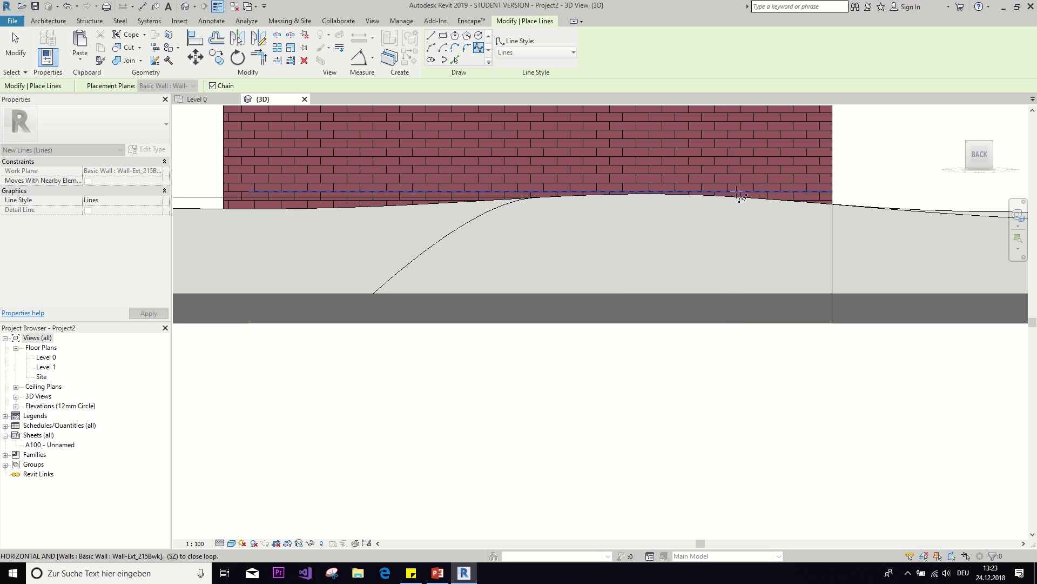
Draw a 3400 mm straight line along the wall base, then a spline below the wall
{"action": "left_click", "coordinate": [427, 38]}
{"action": "left_click", "coordinate": [344, 193]}
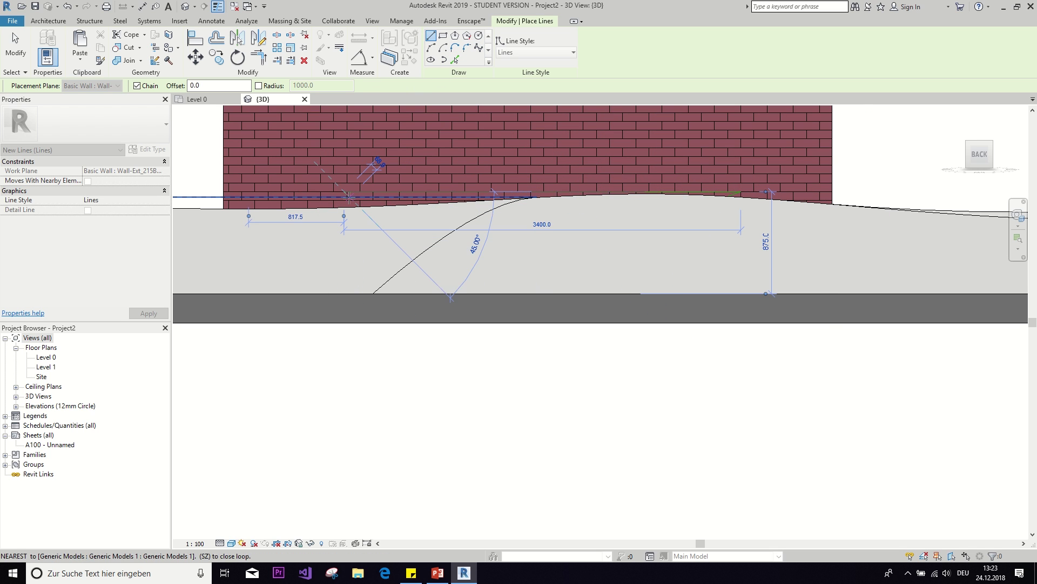
{"action": "left_click", "coordinate": [348, 198]}
{"action": "left_click", "coordinate": [479, 48]}
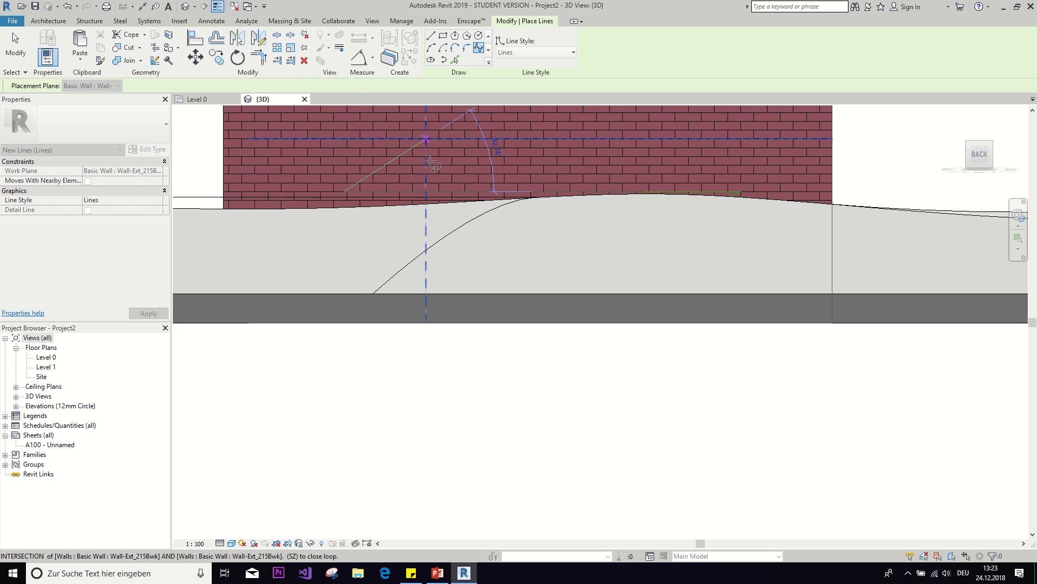
{"action": "left_click", "coordinate": [414, 231]}
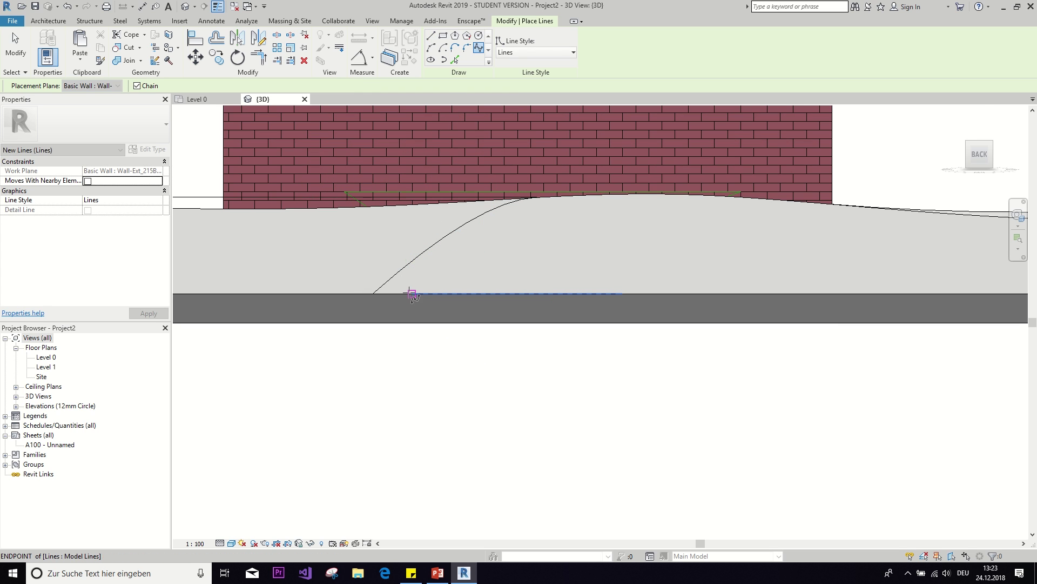
{"action": "scroll", "coordinate": [550, 345], "scroll_direction": "down", "scroll_amount": 3}
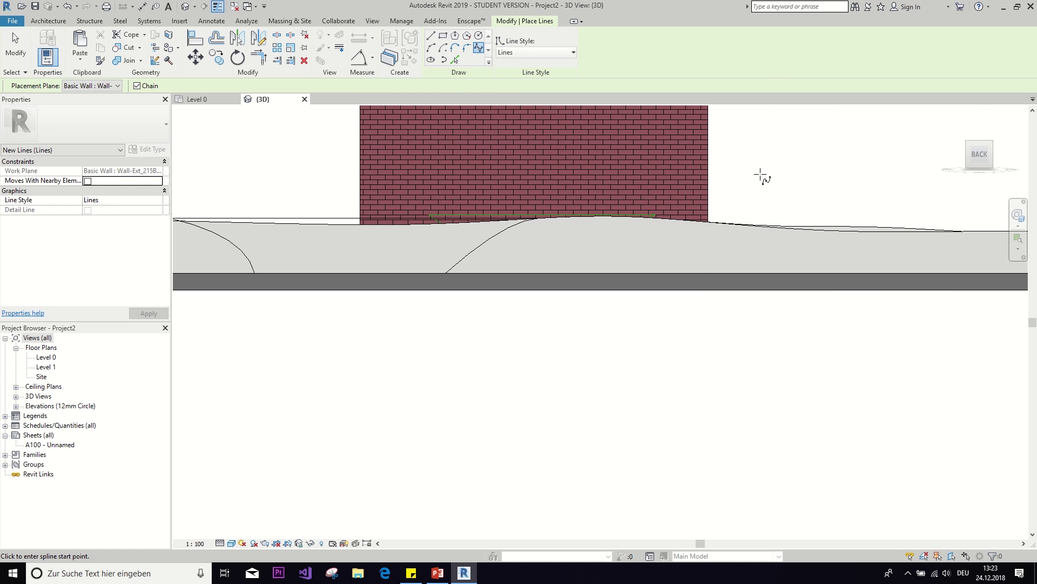
Stop drawing and return to a perspective view to check the new wall-base model line
{"action": "key", "text": "Escape"}
{"action": "left_click_drag", "start_coordinate": [981, 153], "coordinate": [967, 162]}
{"action": "scroll", "coordinate": [910, 234], "scroll_direction": "down", "scroll_amount": 2}
{"action": "middle_click_drag", "start_coordinate": [911, 234], "coordinate": [894, 195]}
{"action": "scroll", "coordinate": [715, 313], "scroll_direction": "down", "scroll_amount": 1}
{"action": "middle_click_drag", "start_coordinate": [695, 342], "coordinate": [682, 354]}
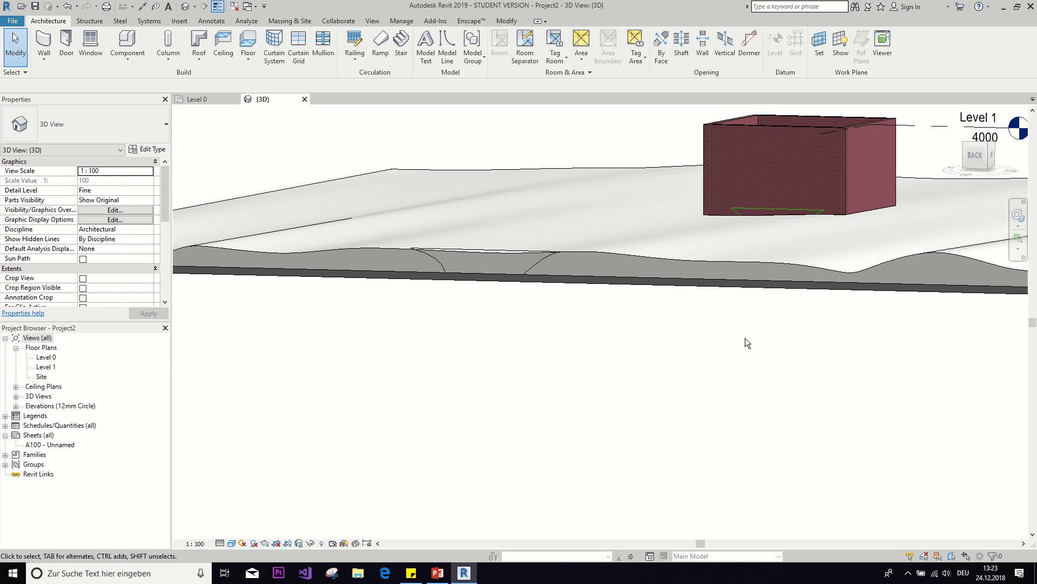
{"action": "scroll", "coordinate": [751, 203], "scroll_direction": "up", "scroll_amount": 4}
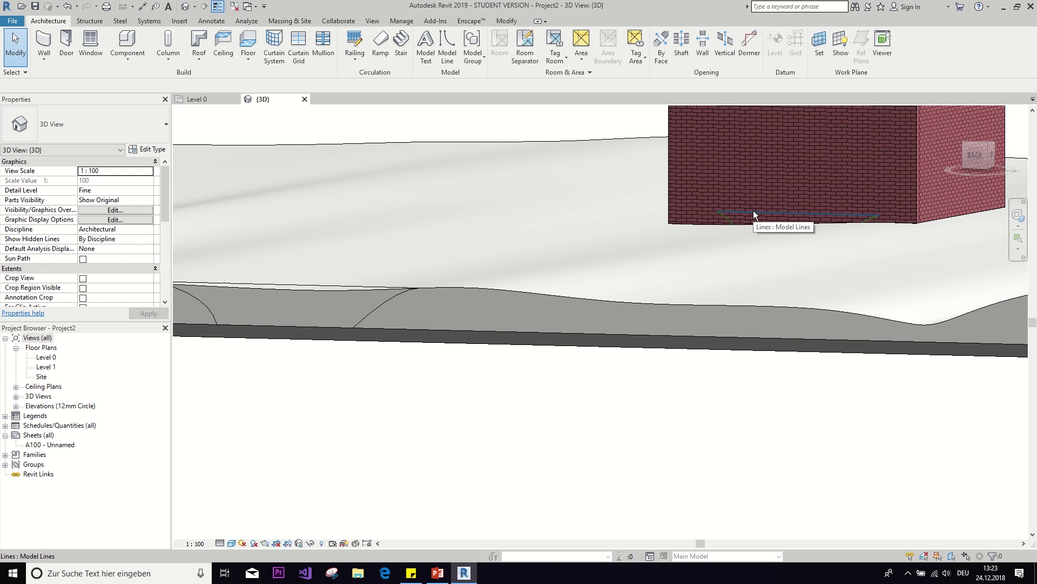
{"action": "left_click", "coordinate": [754, 212]}
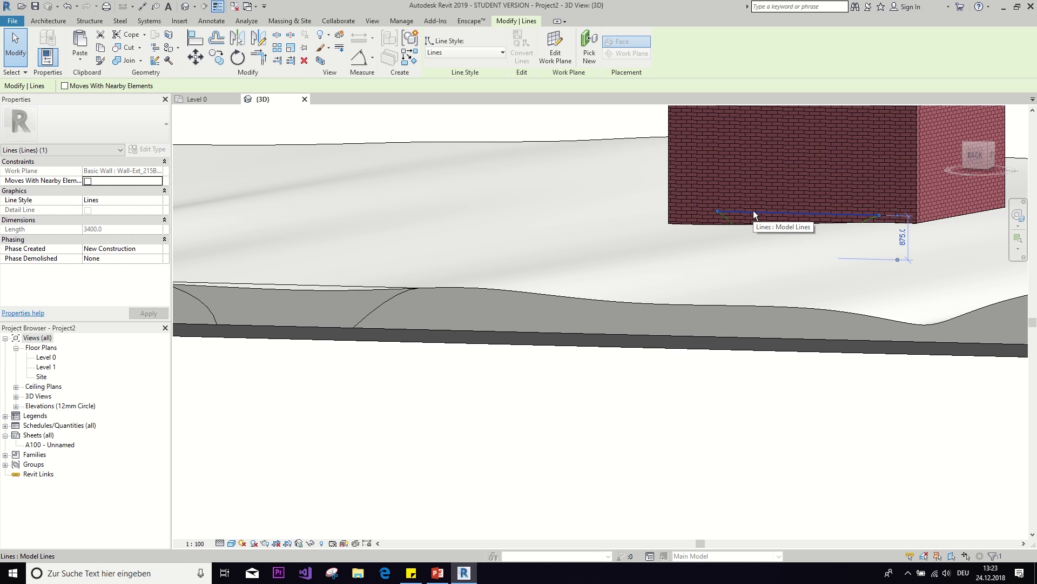
{"action": "left_click", "coordinate": [607, 357]}
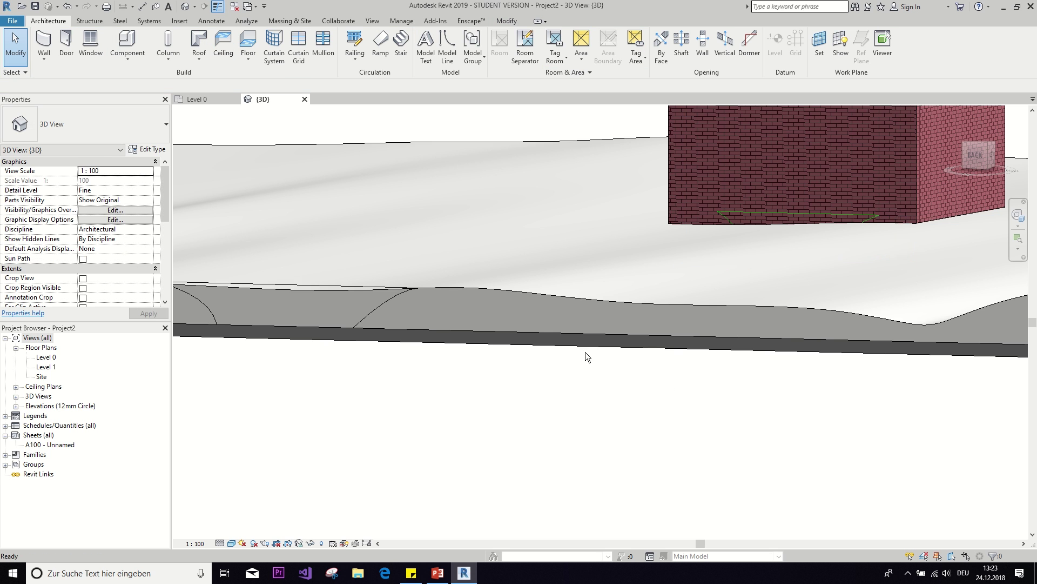
{"action": "scroll", "coordinate": [585, 354], "scroll_direction": "down", "scroll_amount": 3}
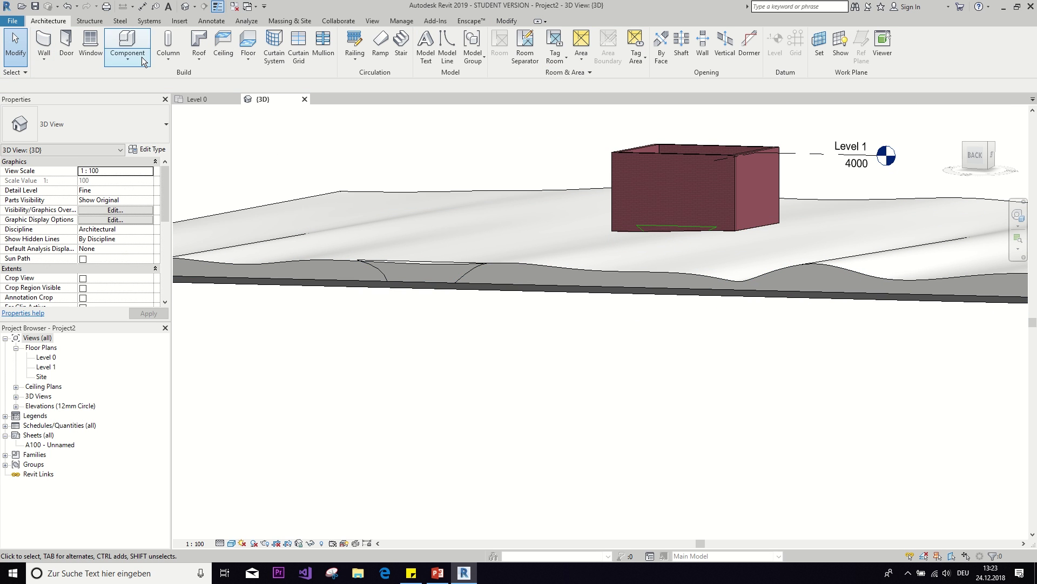
Open the snowy ground model for in-place editing and show the Void Forms list
{"action": "double_click", "coordinate": [442, 221]}
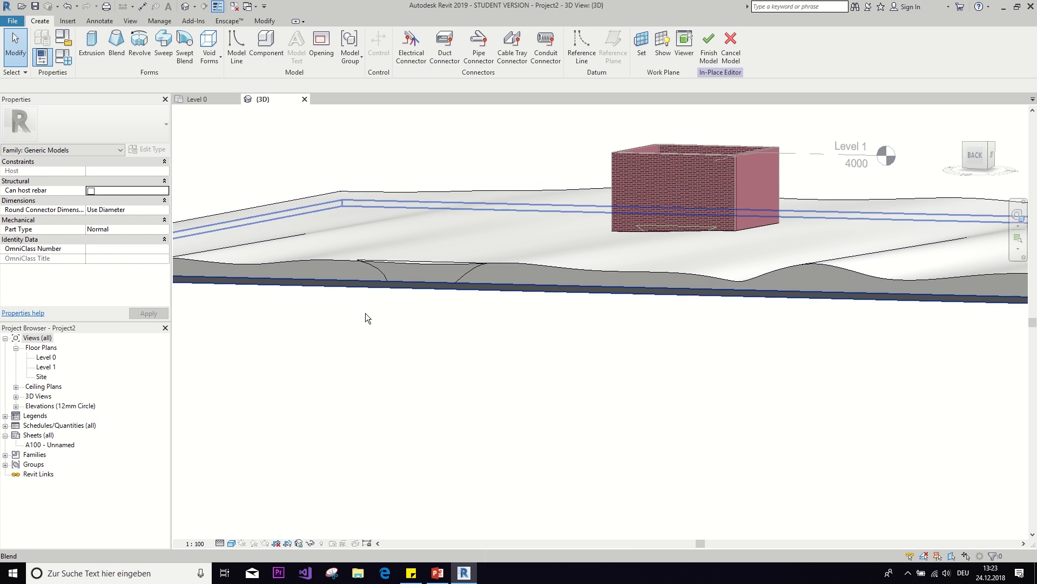
{"action": "middle_click_drag", "start_coordinate": [367, 333], "coordinate": [376, 296]}
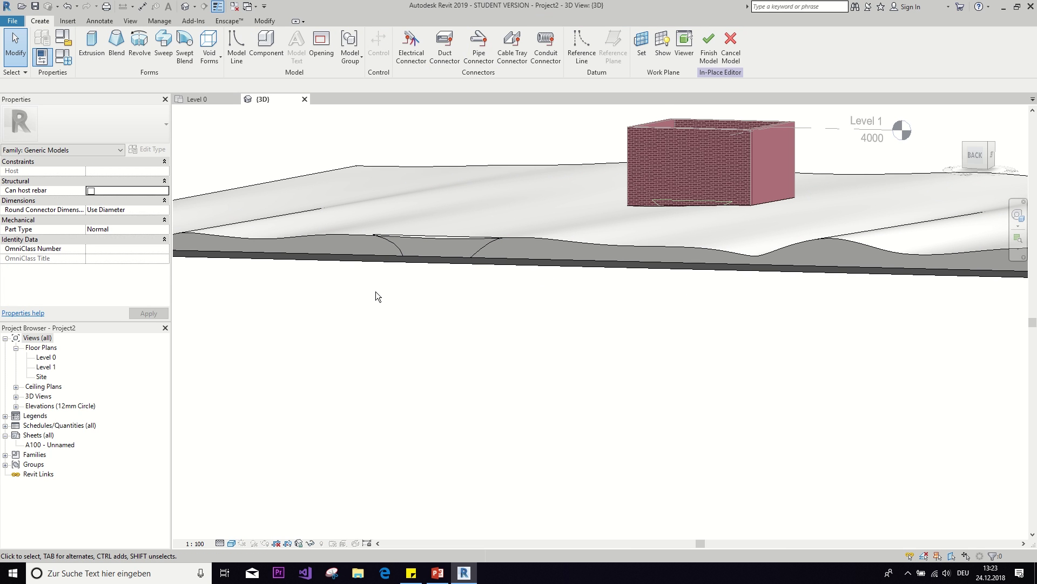
{"action": "left_click", "coordinate": [209, 57]}
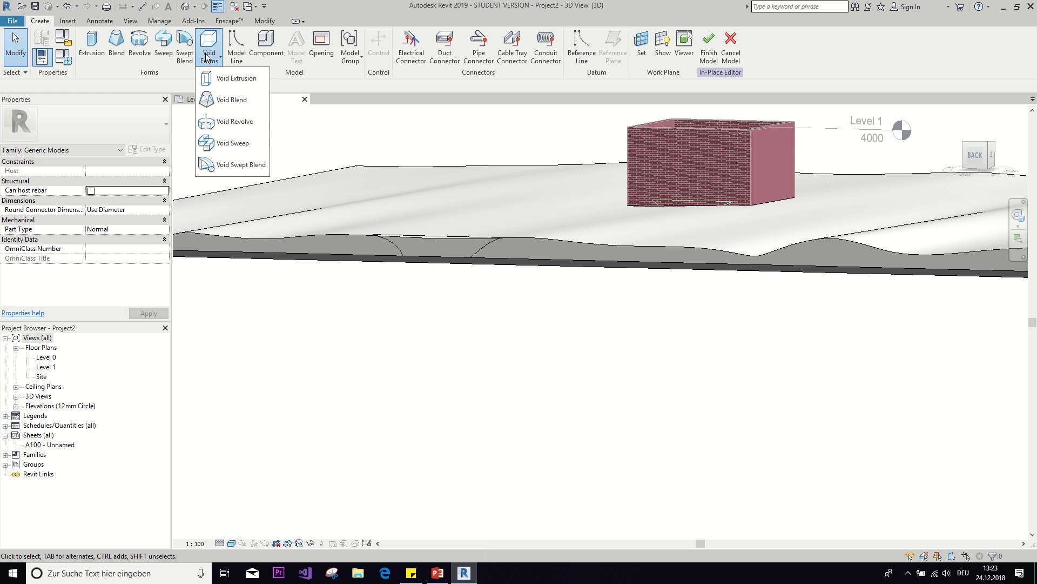
Start a Void Swept Blend path sketch in a top-down view, choosing Spline
{"action": "left_click", "coordinate": [247, 166]}
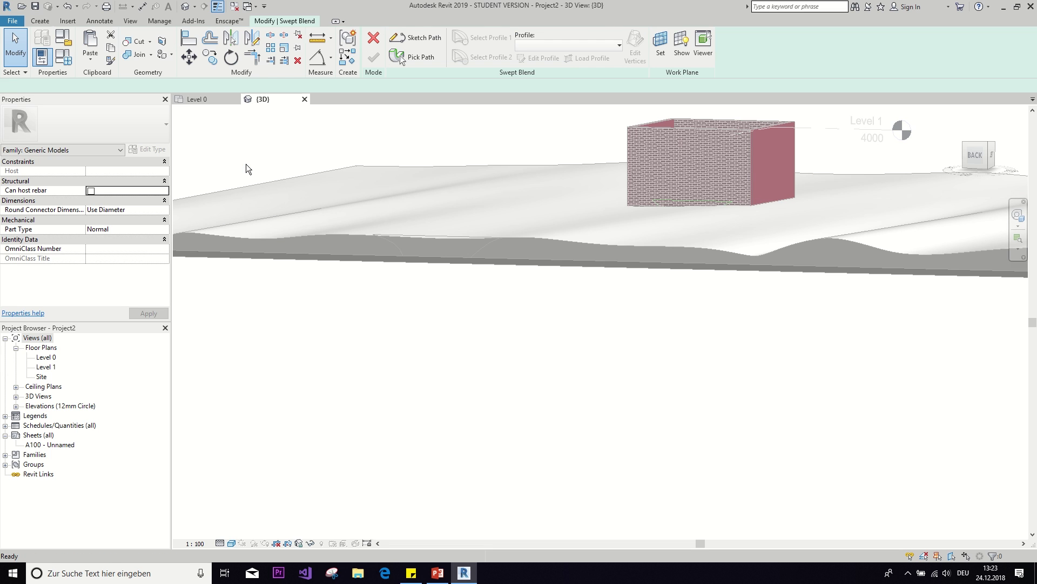
{"action": "left_click", "coordinate": [409, 42]}
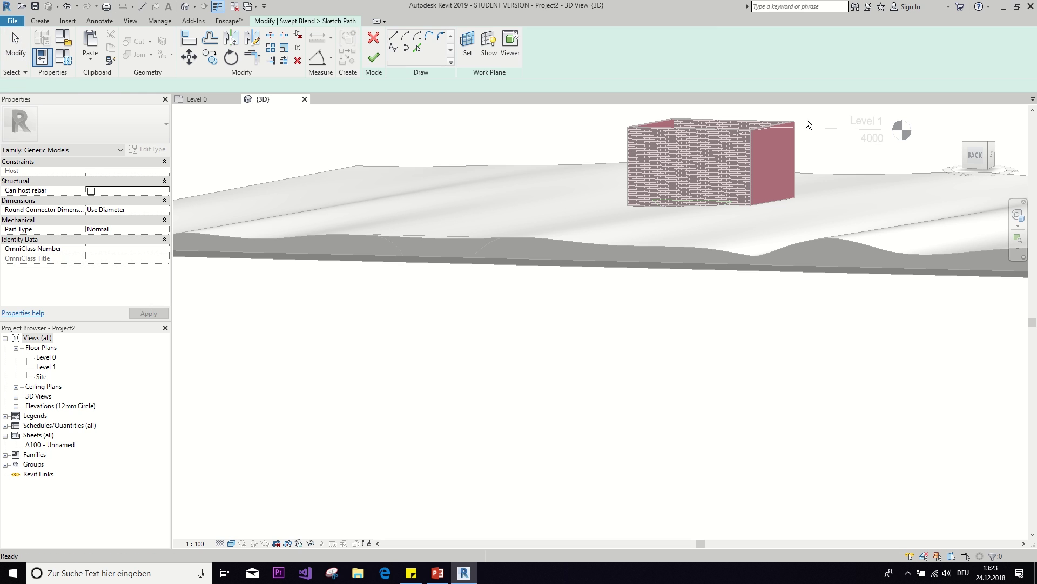
{"action": "left_click", "coordinate": [979, 145]}
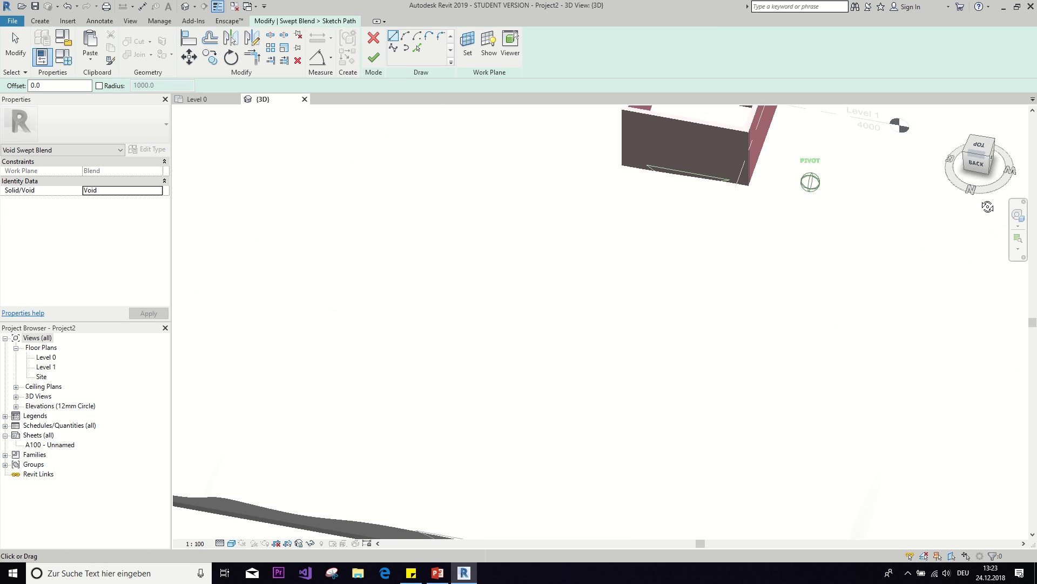
{"action": "left_click", "coordinate": [981, 146]}
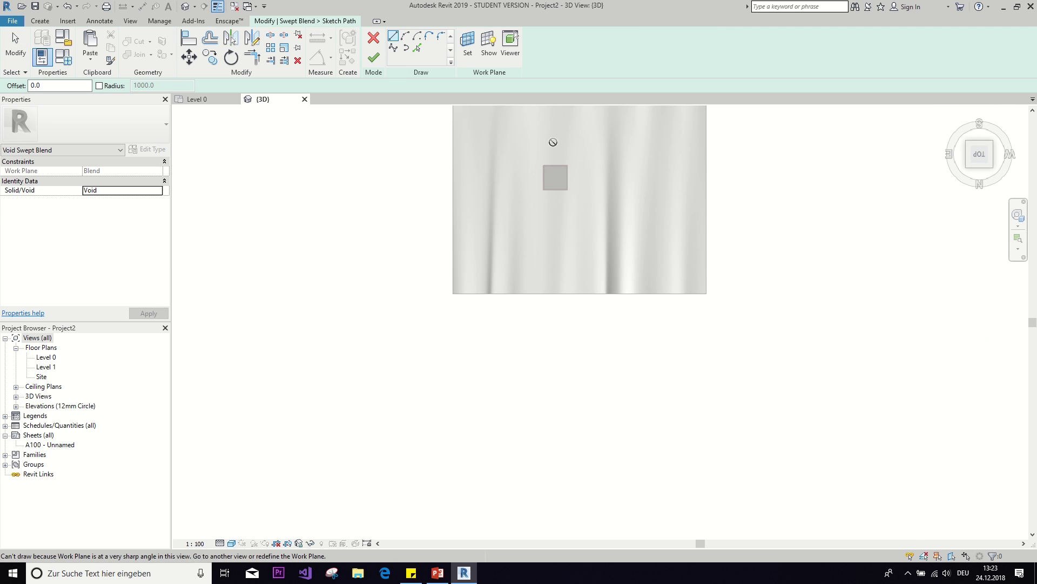
{"action": "scroll", "coordinate": [555, 183], "scroll_direction": "up", "scroll_amount": 2}
{"action": "middle_click_drag", "start_coordinate": [556, 204], "coordinate": [541, 124]}
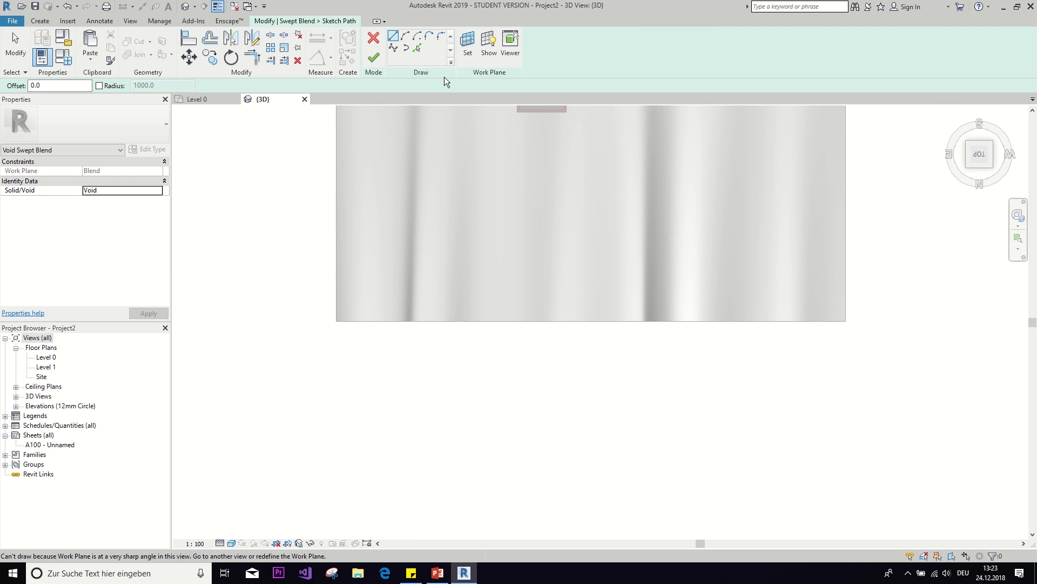
{"action": "left_click", "coordinate": [393, 48]}
{"action": "scroll", "coordinate": [472, 220], "scroll_direction": "up", "scroll_amount": 4}
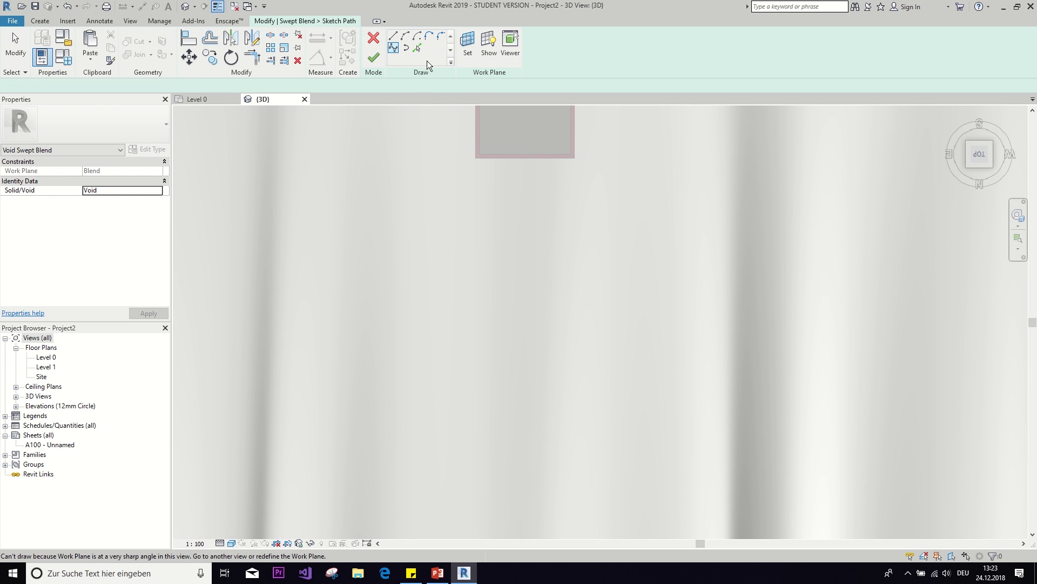
Set the path work plane to Level : Level 0 and start a path line at the cottage wall
{"action": "left_click", "coordinate": [468, 42]}
{"action": "left_click", "coordinate": [495, 286]}
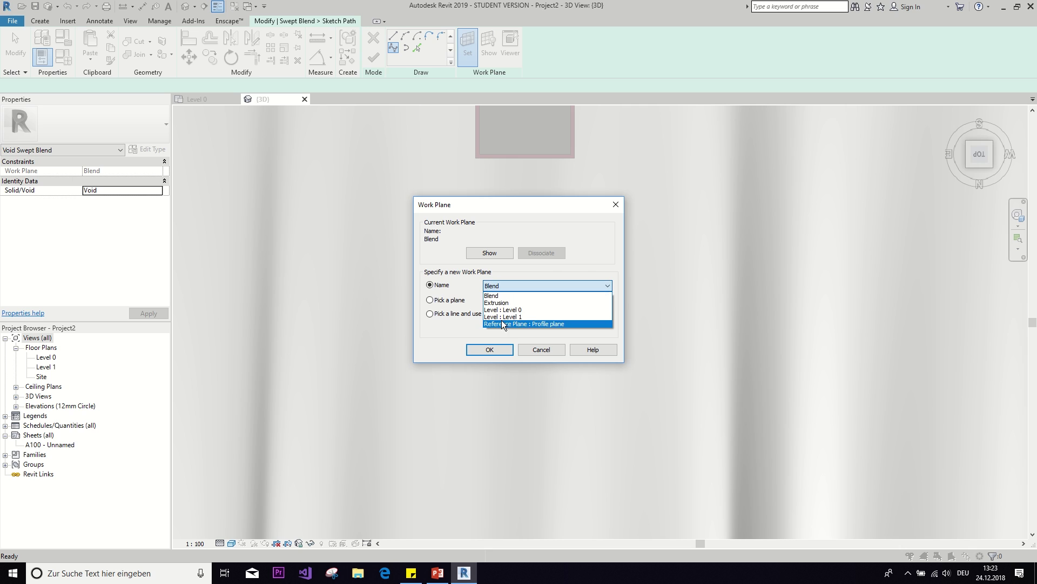
{"action": "left_click", "coordinate": [519, 312]}
{"action": "left_click", "coordinate": [490, 349]}
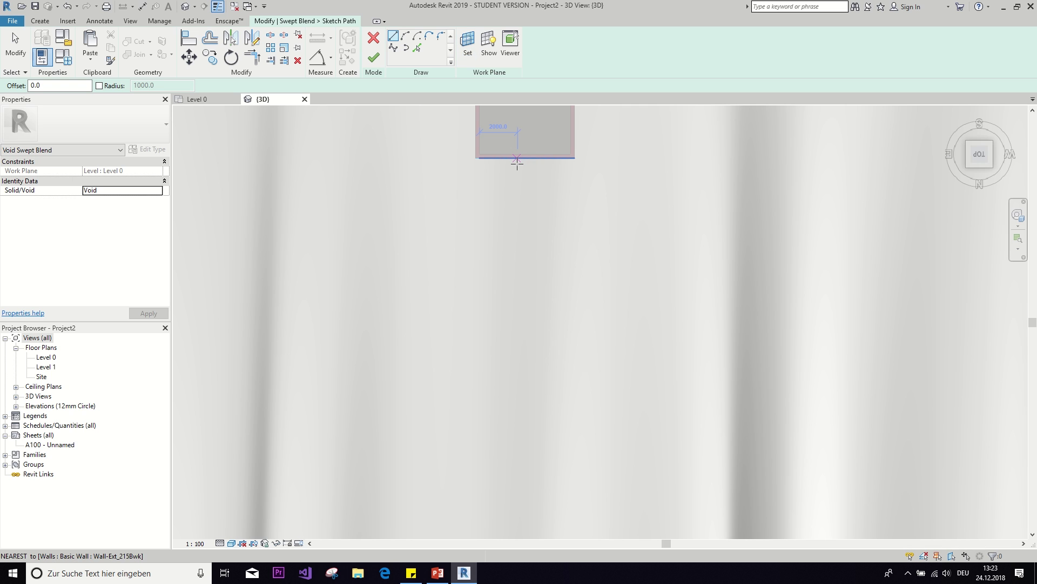
{"action": "left_click", "coordinate": [517, 159]}
Complete the straight path line, then delete it
{"action": "left_click", "coordinate": [493, 247]}
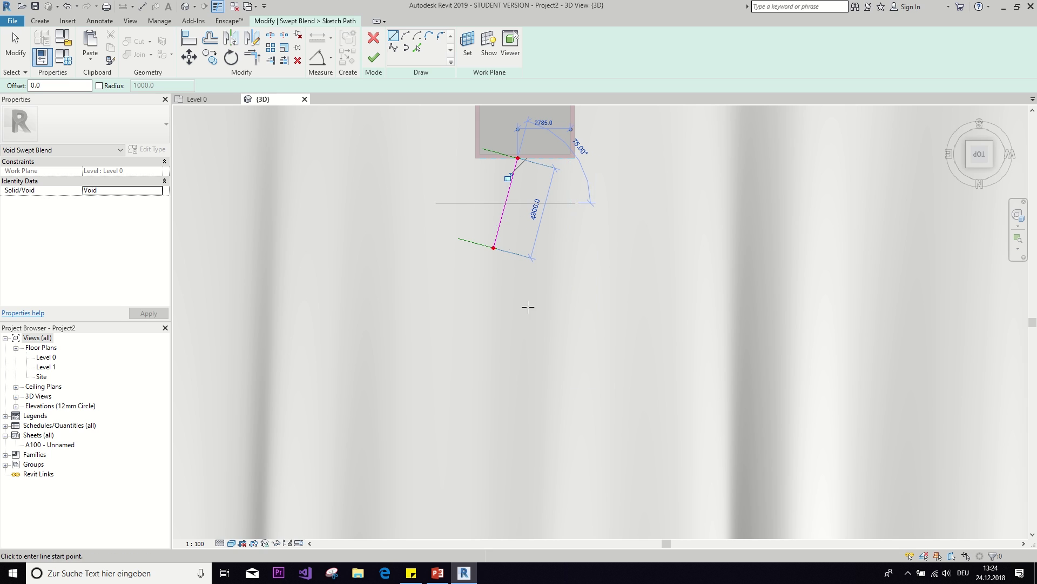
{"action": "key", "text": "Escape"}
{"action": "left_click", "coordinate": [500, 211]}
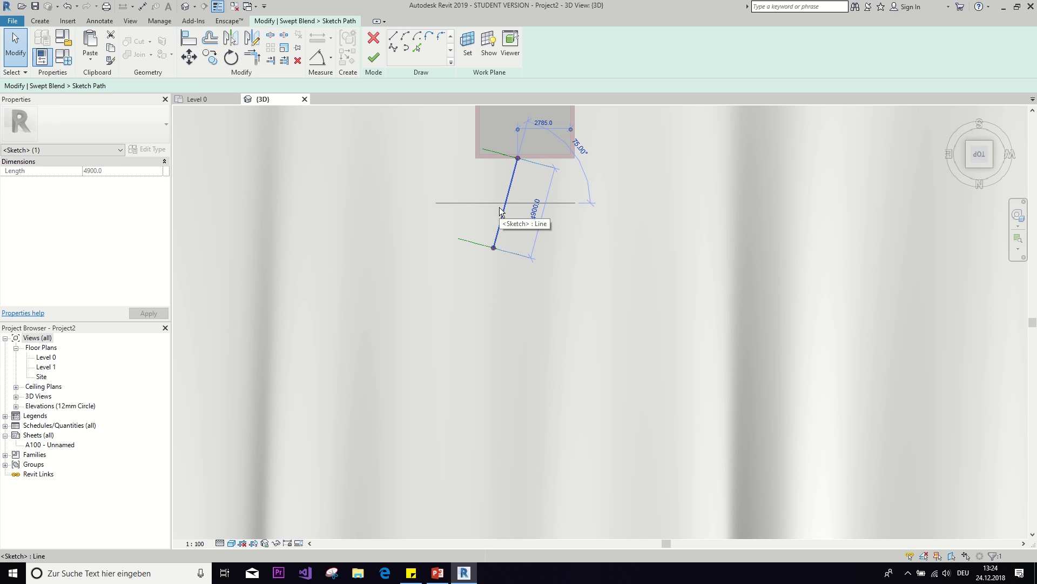
{"action": "key", "text": "Delete"}
Draw a spline path from the cottage wall midpoint to the site edge midpoint
{"action": "left_click", "coordinate": [393, 49]}
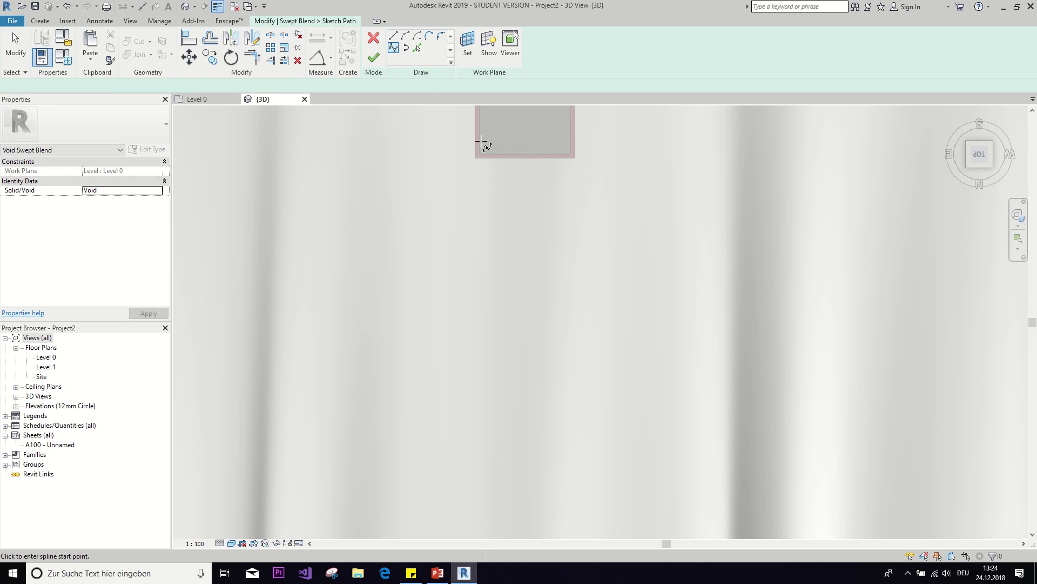
{"action": "left_click", "coordinate": [525, 158]}
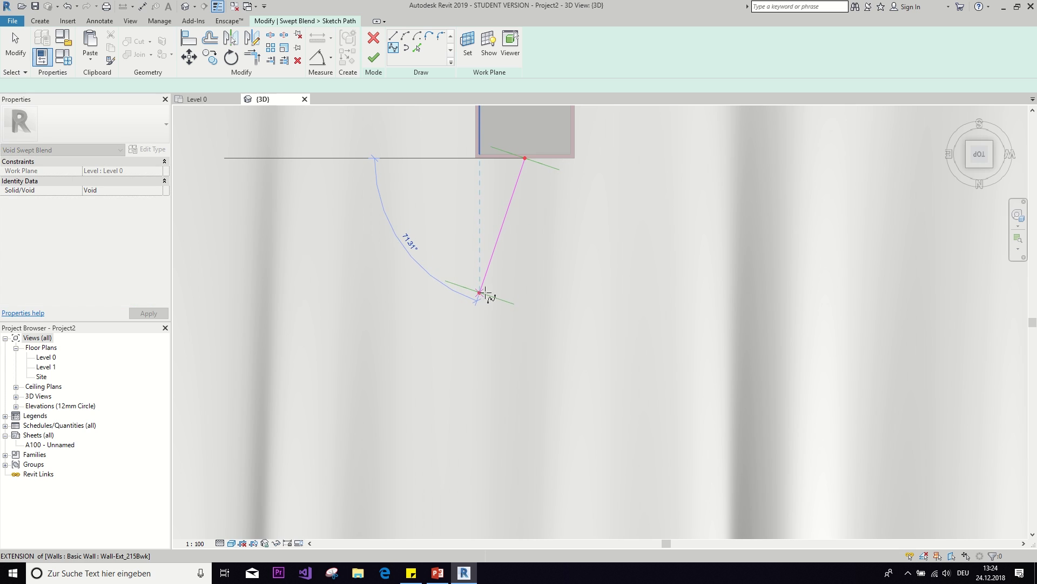
{"action": "left_click", "coordinate": [479, 292]}
{"action": "middle_click_drag", "start_coordinate": [563, 383], "coordinate": [544, 210]}
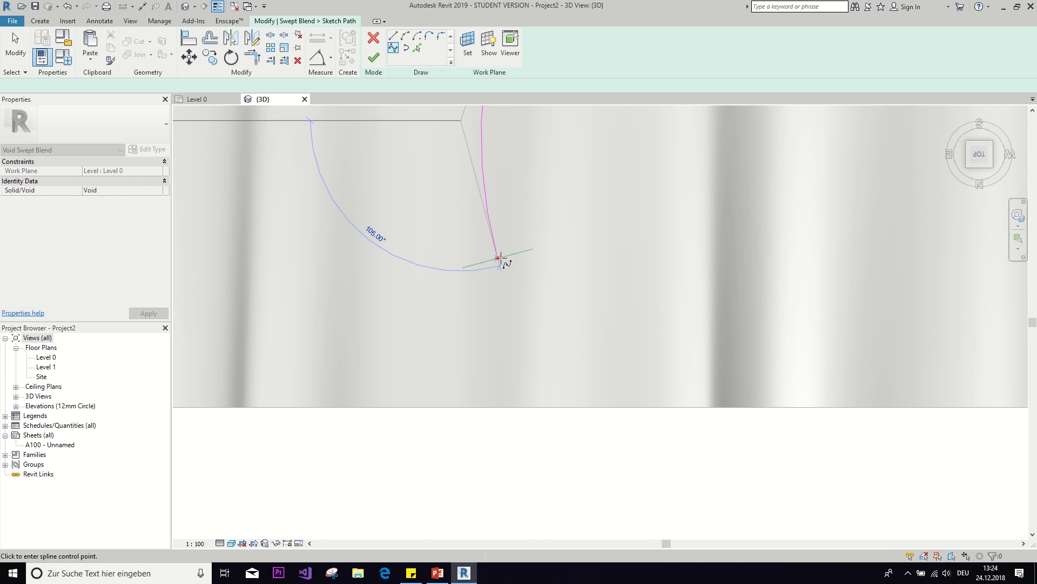
{"action": "left_click", "coordinate": [504, 260]}
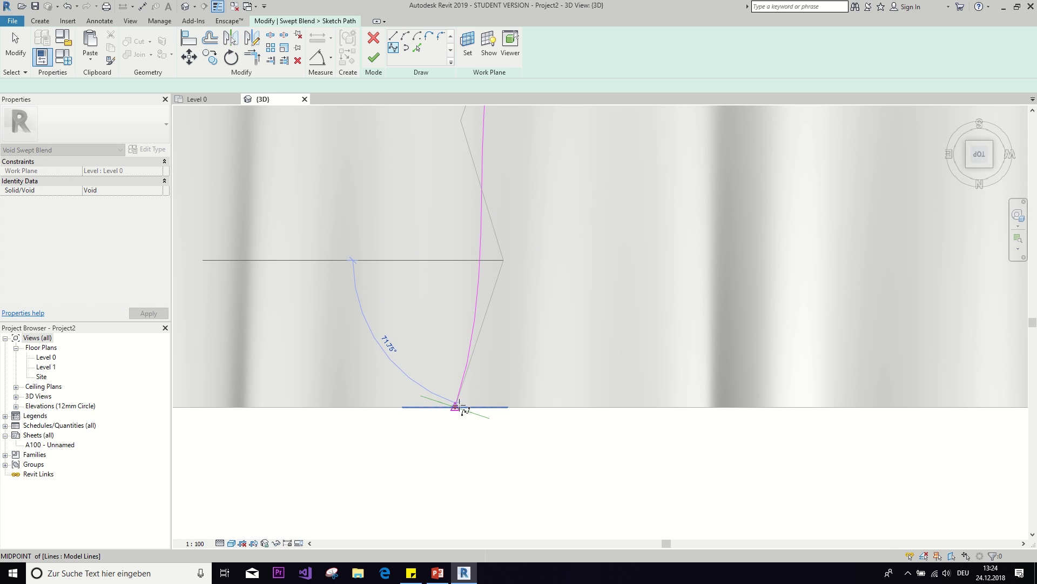
{"action": "left_click", "coordinate": [455, 407]}
{"action": "scroll", "coordinate": [462, 407], "scroll_direction": "down", "scroll_amount": 3}
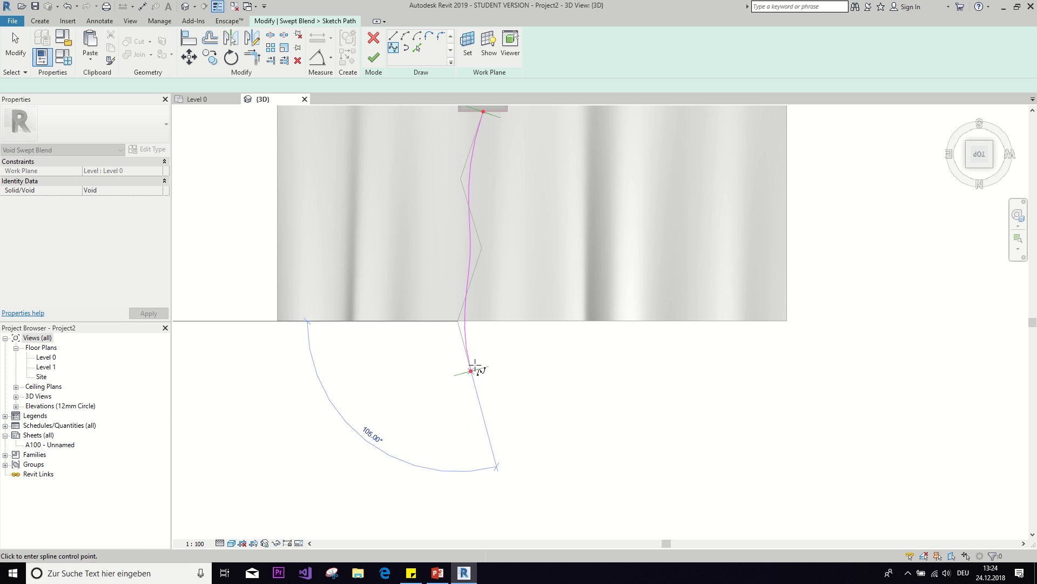
{"action": "key", "text": "Escape"}
{"action": "key", "text": "Escape"}
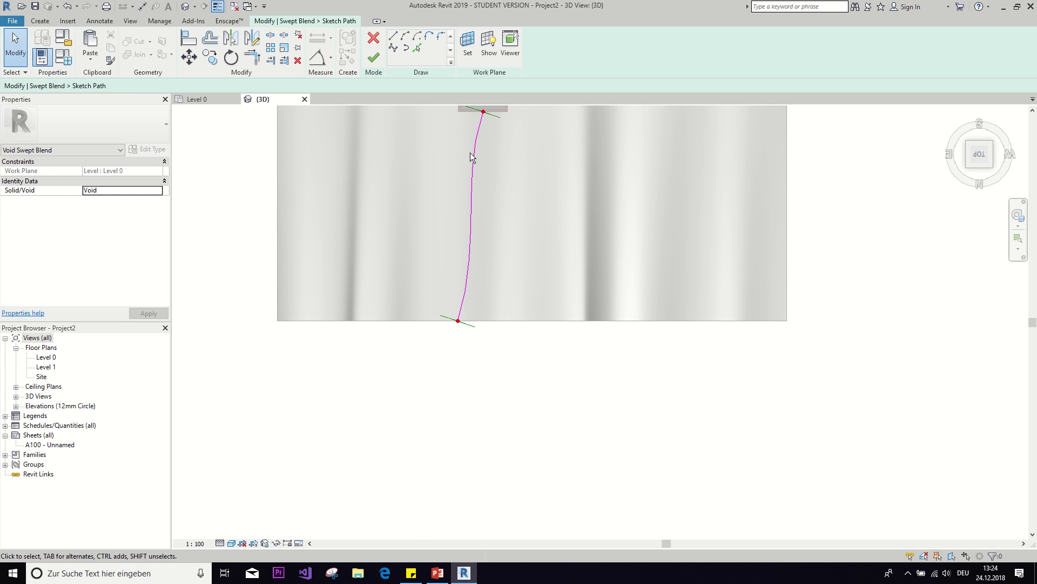
{"action": "left_click", "coordinate": [374, 57]}
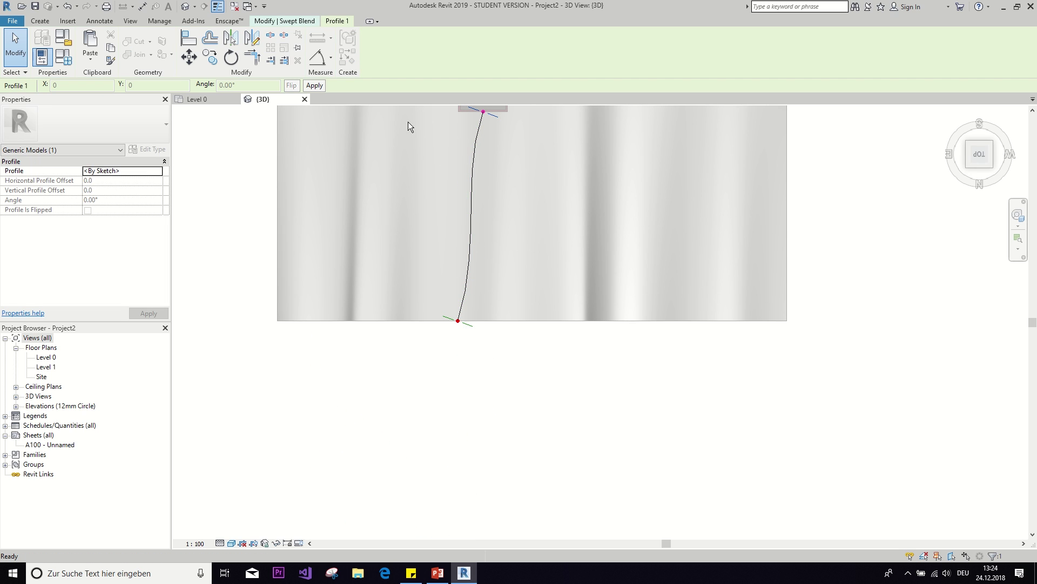
Reshape the path spline by moving a control point right, then commit the path
{"action": "double_click", "coordinate": [468, 203]}
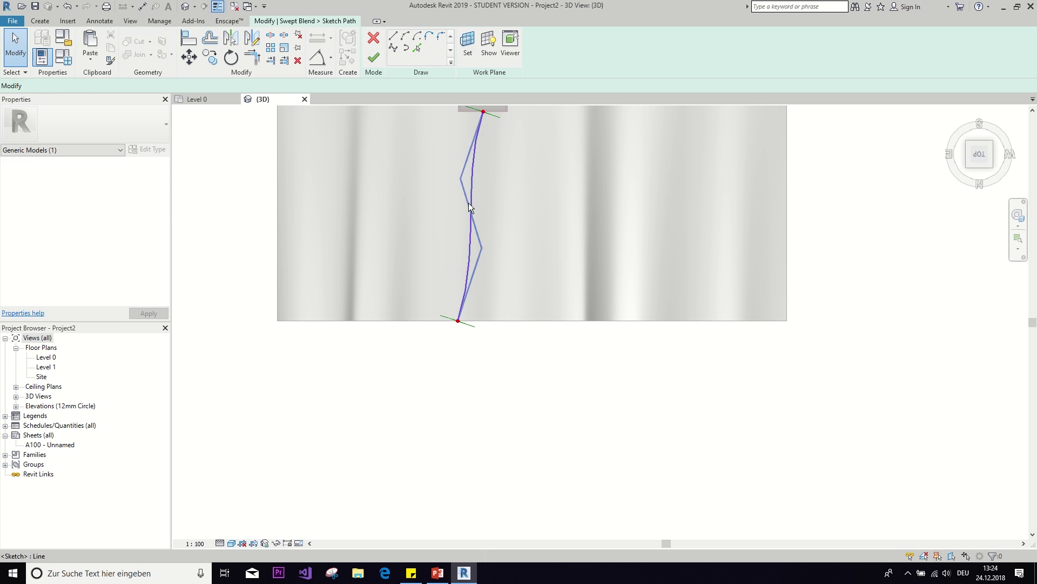
{"action": "left_click_drag", "start_coordinate": [481, 251], "coordinate": [505, 252]}
{"action": "scroll", "coordinate": [478, 278], "scroll_direction": "up", "scroll_amount": 3}
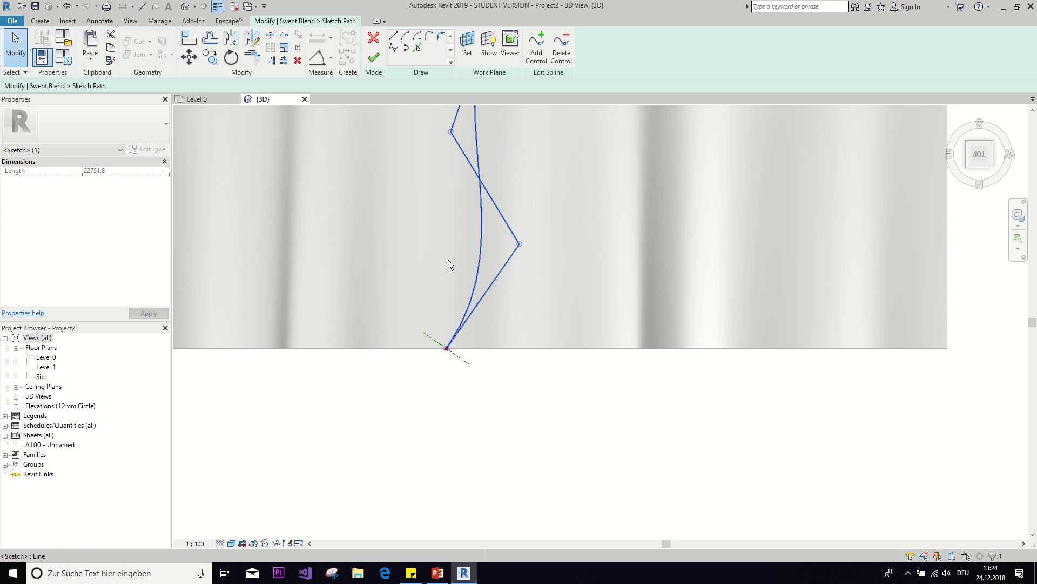
{"action": "scroll", "coordinate": [448, 259], "scroll_direction": "down", "scroll_amount": 2}
{"action": "left_click", "coordinate": [374, 58]}
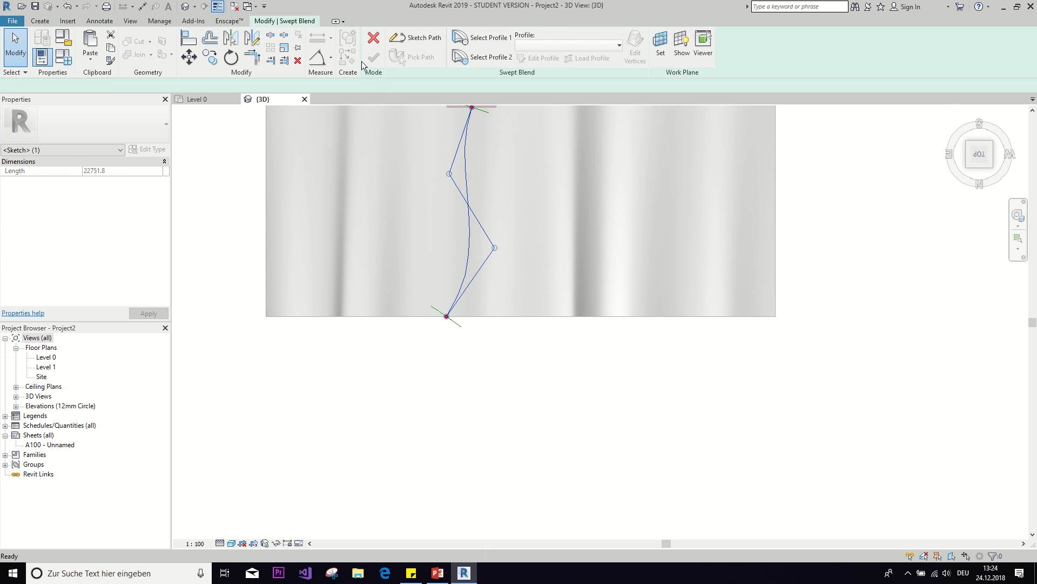
Select Profile 1 and rotate to an isometric view of the cottage
{"action": "left_click", "coordinate": [477, 43]}
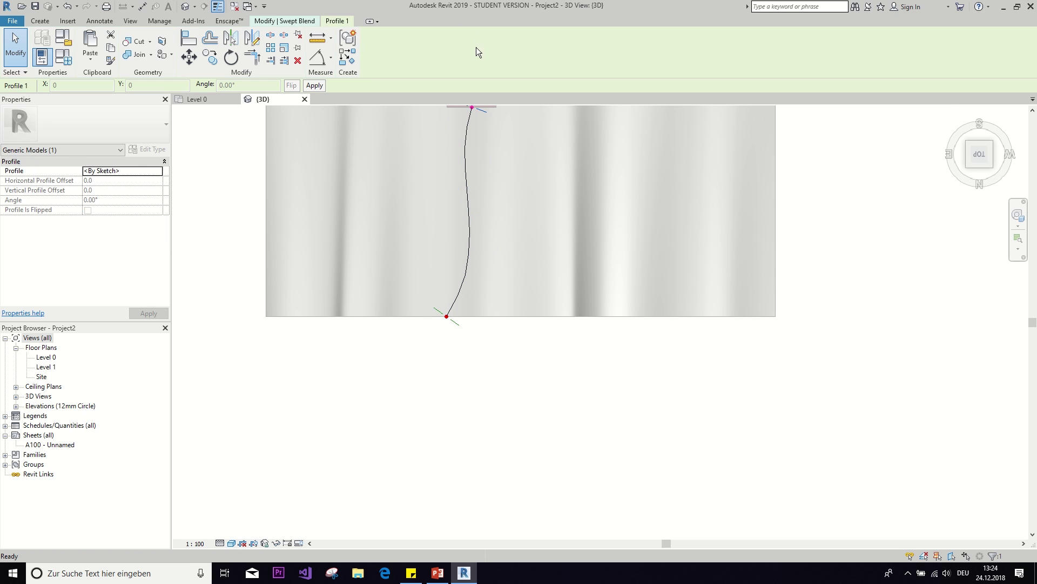
{"action": "scroll", "coordinate": [456, 169], "scroll_direction": "up", "scroll_amount": 5}
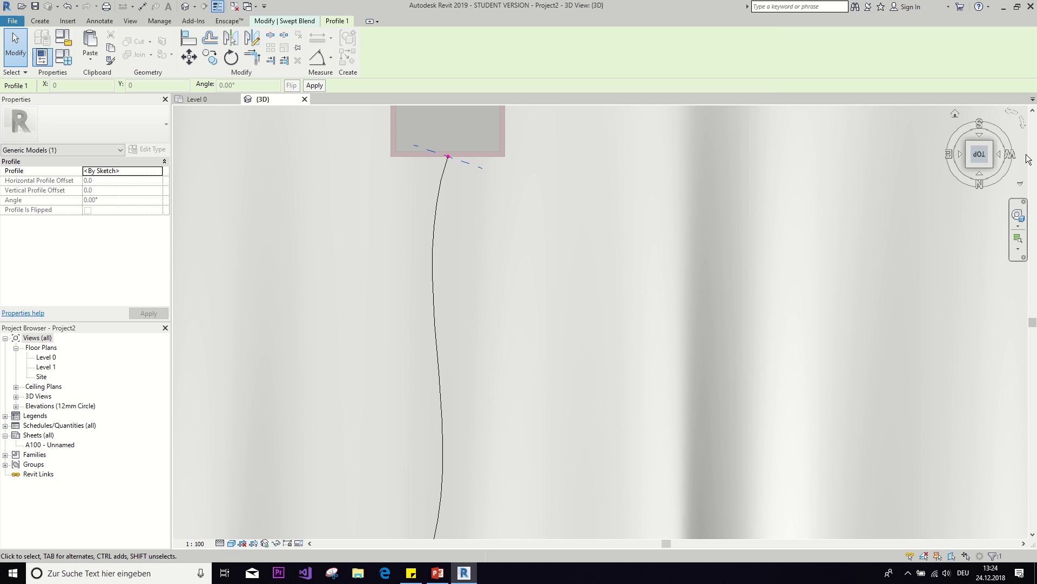
{"action": "left_click", "coordinate": [982, 159]}
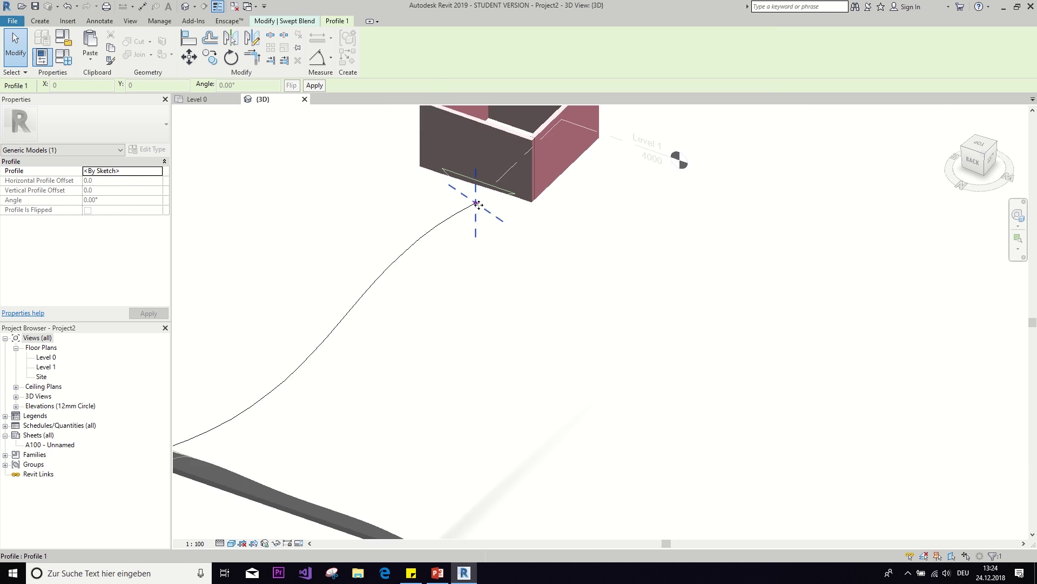
{"action": "scroll", "coordinate": [477, 204], "scroll_direction": "up", "scroll_amount": 4}
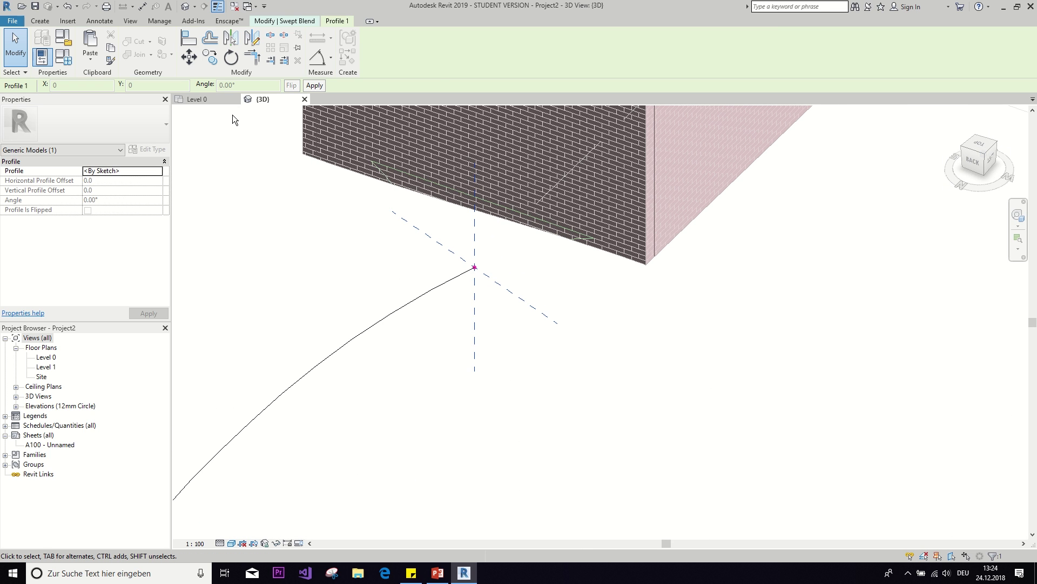
{"action": "left_click", "coordinate": [281, 21]}
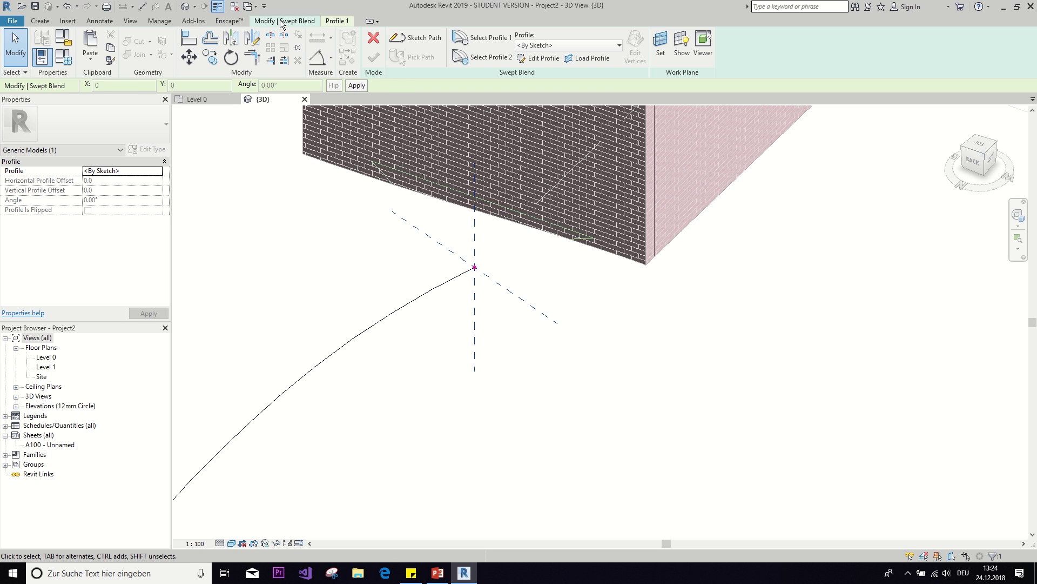
Sketch Profile 1 by picking the trough-shaped line chain with Tab, then finish it
{"action": "left_click", "coordinate": [537, 58]}
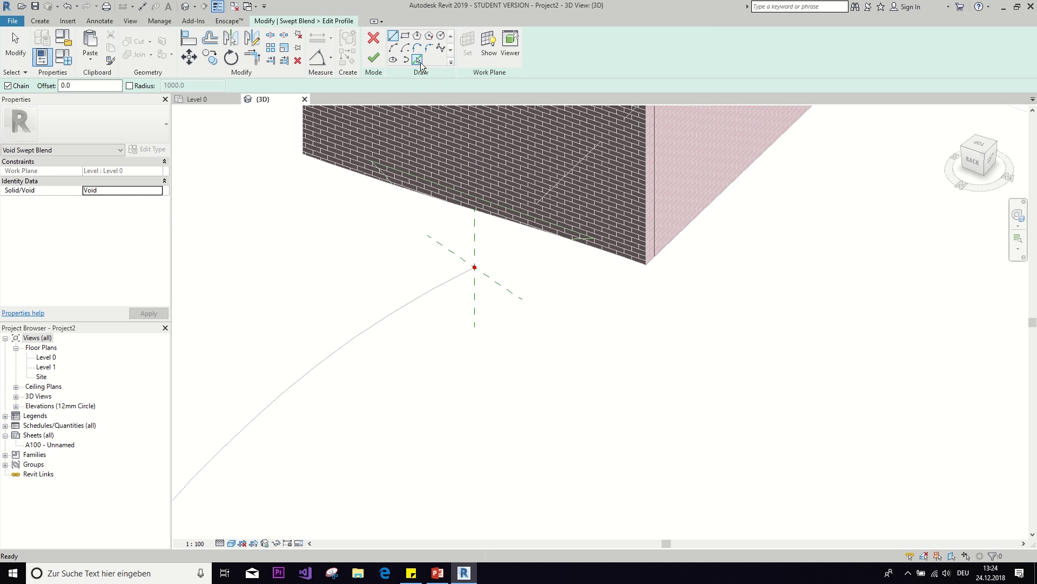
{"action": "left_click", "coordinate": [416, 59]}
{"action": "scroll", "coordinate": [440, 169], "scroll_direction": "up", "scroll_amount": 2}
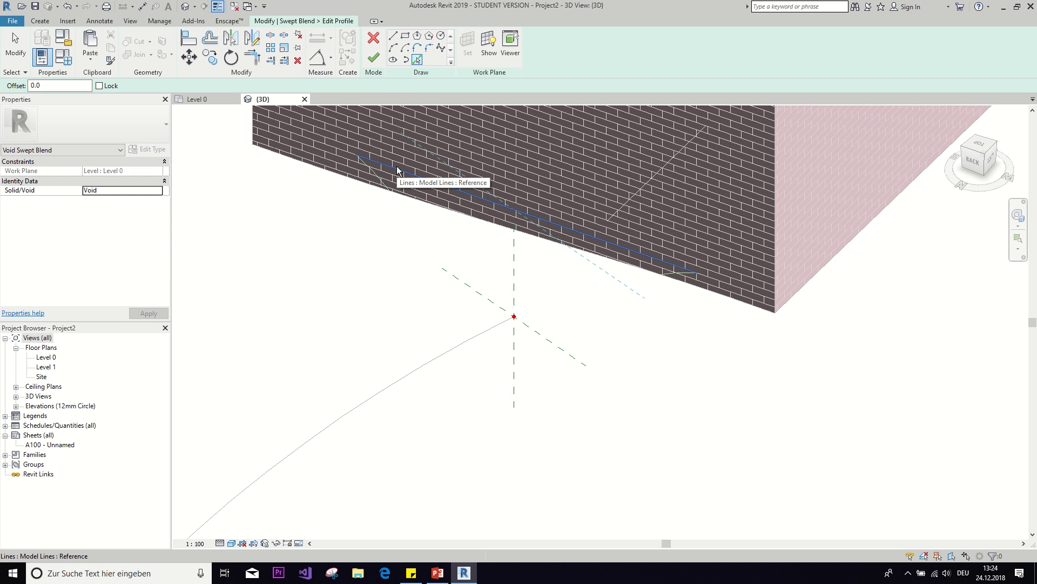
{"action": "key", "text": "Tab"}
{"action": "left_click", "coordinate": [397, 169]}
{"action": "scroll", "coordinate": [399, 170], "scroll_direction": "down", "scroll_amount": 6}
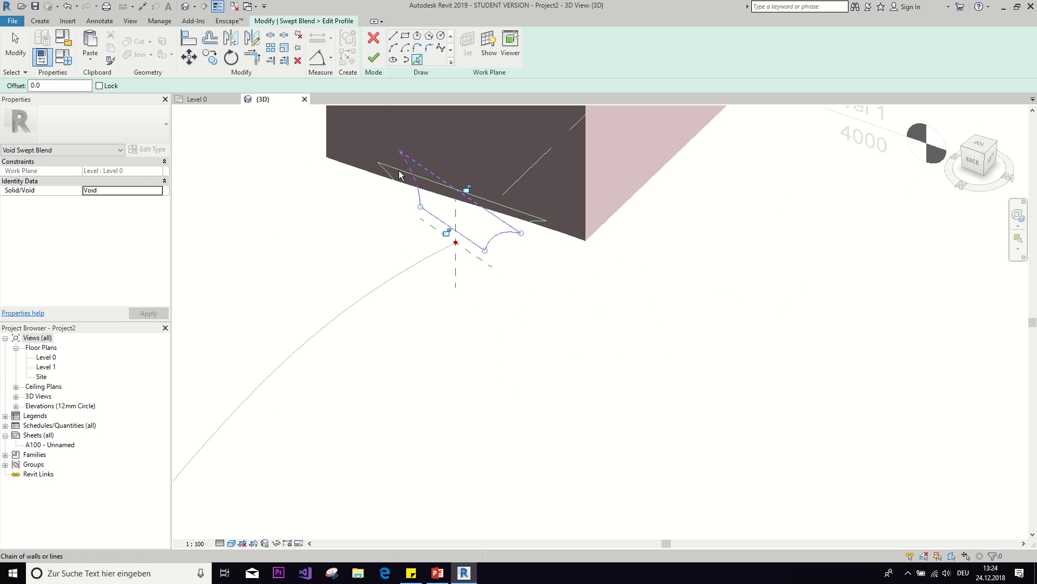
{"action": "middle_click_drag", "start_coordinate": [419, 280], "coordinate": [520, 114]}
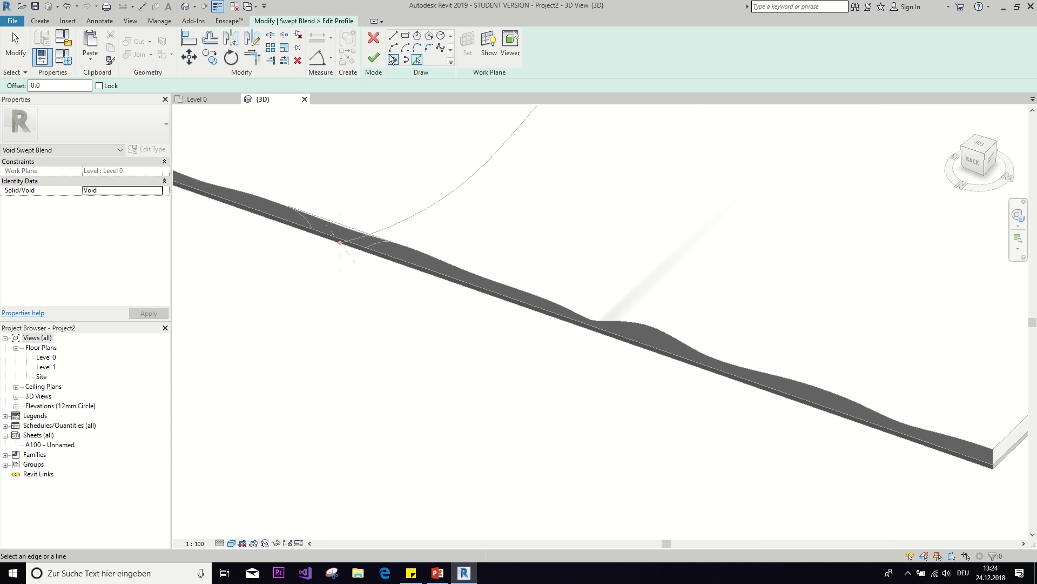
{"action": "middle_click_drag", "start_coordinate": [431, 202], "coordinate": [424, 232]}
Select Profile 2 of the swept blend at the site edge
{"action": "left_click", "coordinate": [285, 22]}
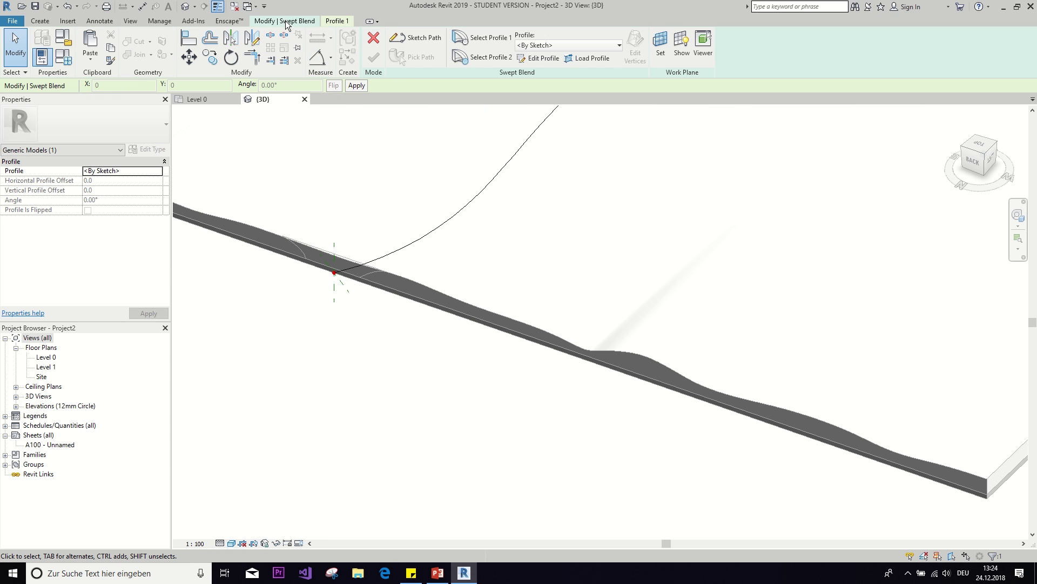
{"action": "left_click", "coordinate": [469, 58]}
{"action": "scroll", "coordinate": [364, 222], "scroll_direction": "up", "scroll_amount": 5}
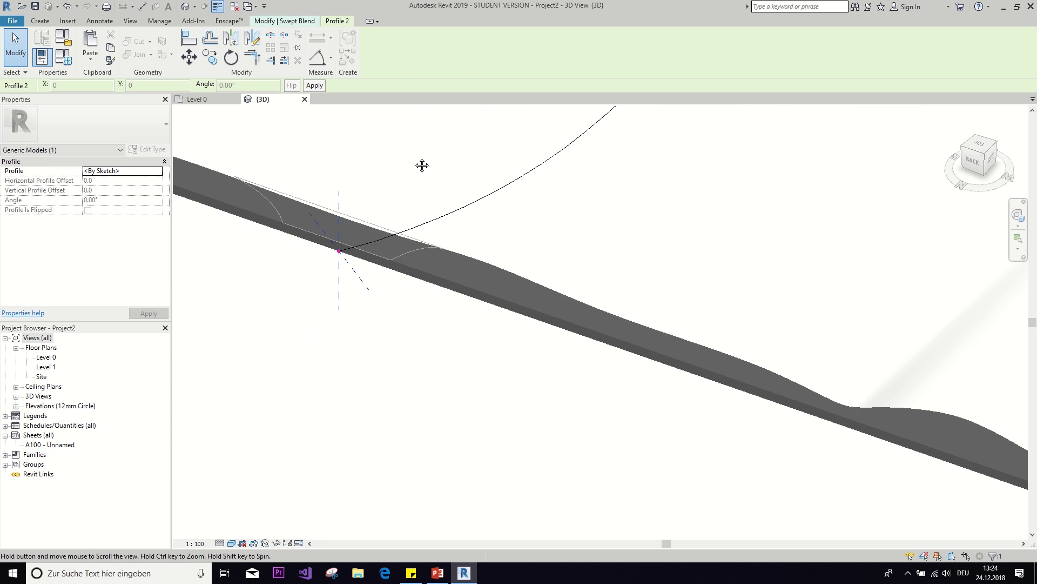
{"action": "scroll", "coordinate": [467, 249], "scroll_direction": "down", "scroll_amount": 2}
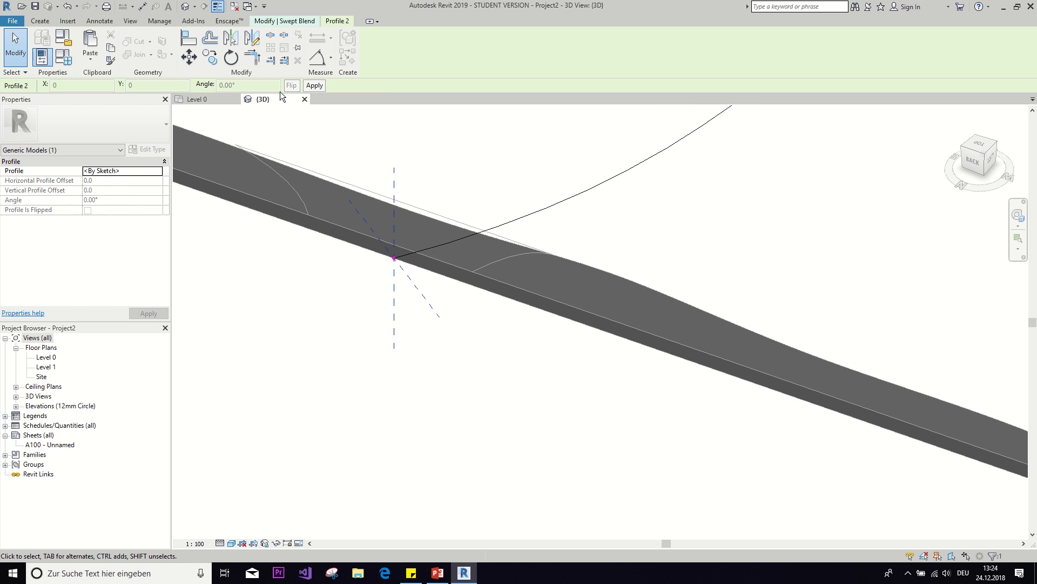
Sketch Profile 2 by picking the existing wall-base lines and finish the profile edit
{"action": "left_click", "coordinate": [267, 23]}
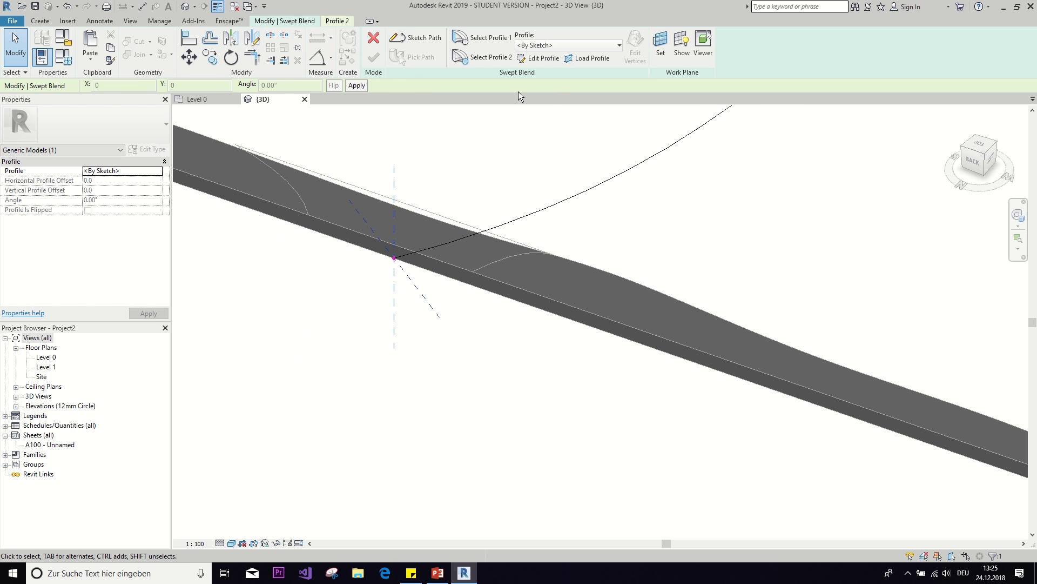
{"action": "left_click", "coordinate": [545, 58]}
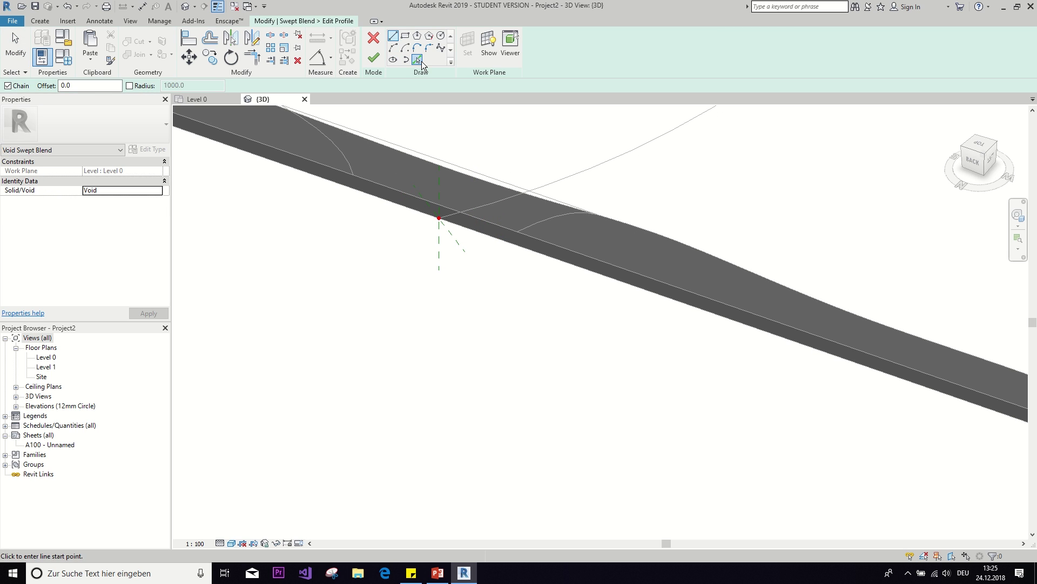
{"action": "left_click", "coordinate": [417, 60]}
{"action": "left_click", "coordinate": [420, 180]}
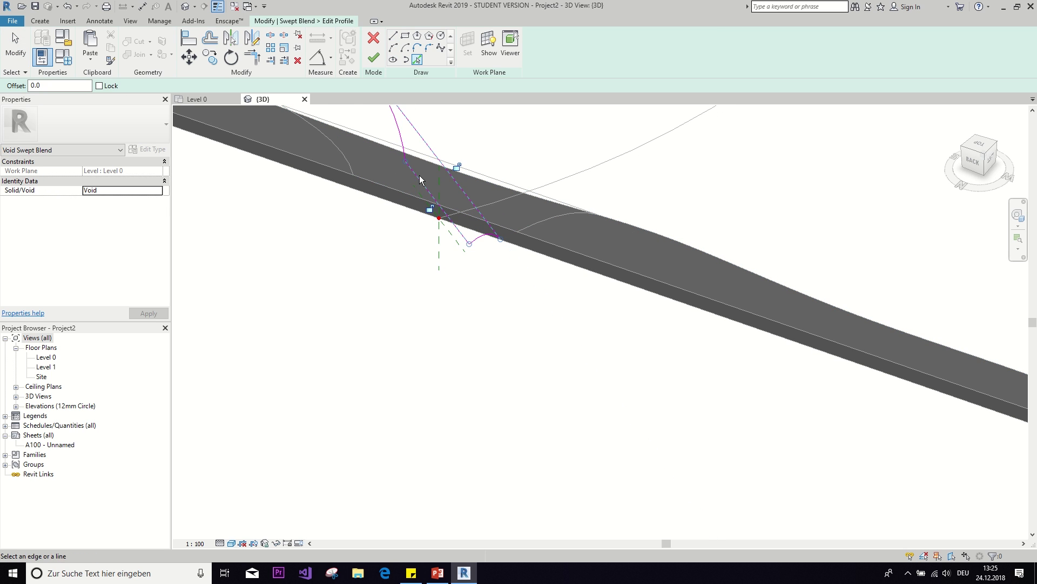
{"action": "scroll", "coordinate": [449, 229], "scroll_direction": "down", "scroll_amount": 8}
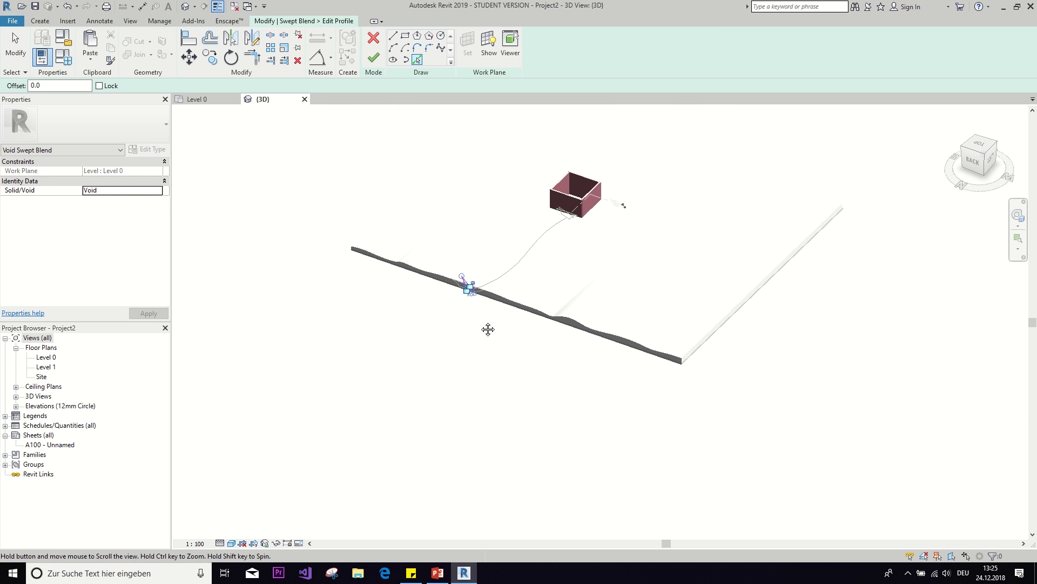
{"action": "left_click", "coordinate": [372, 61]}
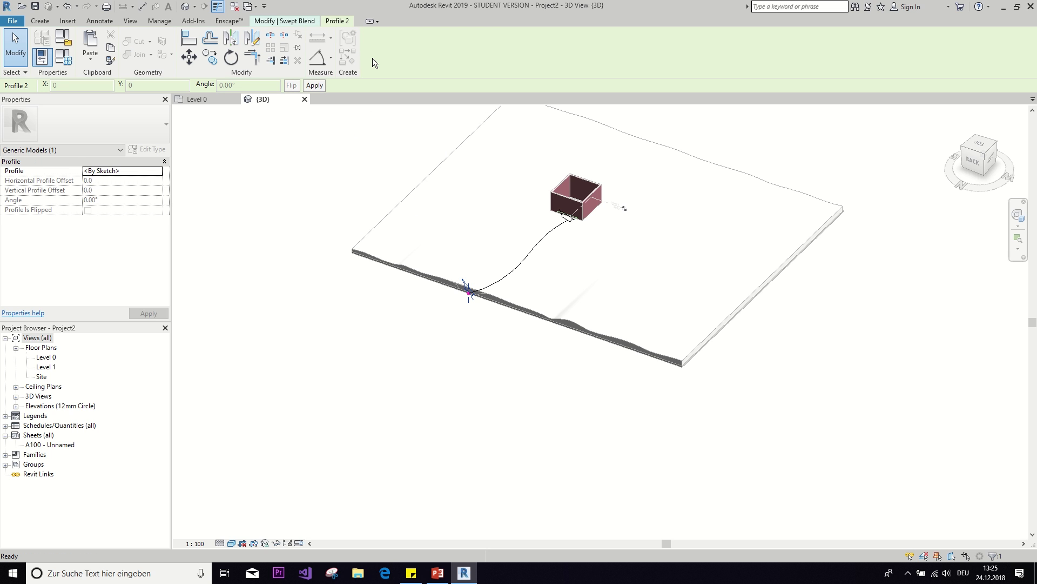
{"action": "scroll", "coordinate": [494, 278], "scroll_direction": "up", "scroll_amount": 2}
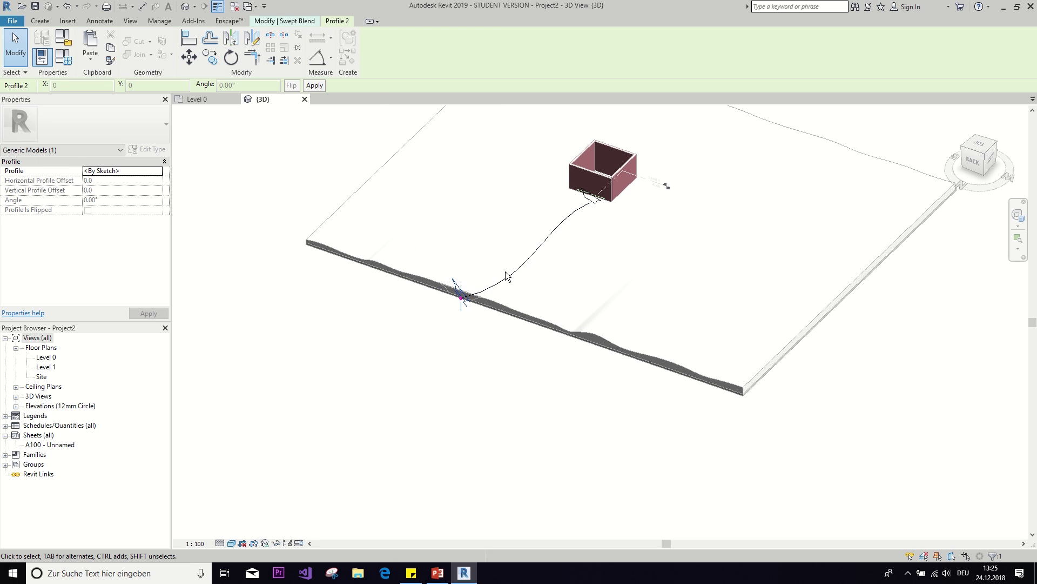
{"action": "left_click", "coordinate": [40, 21]}
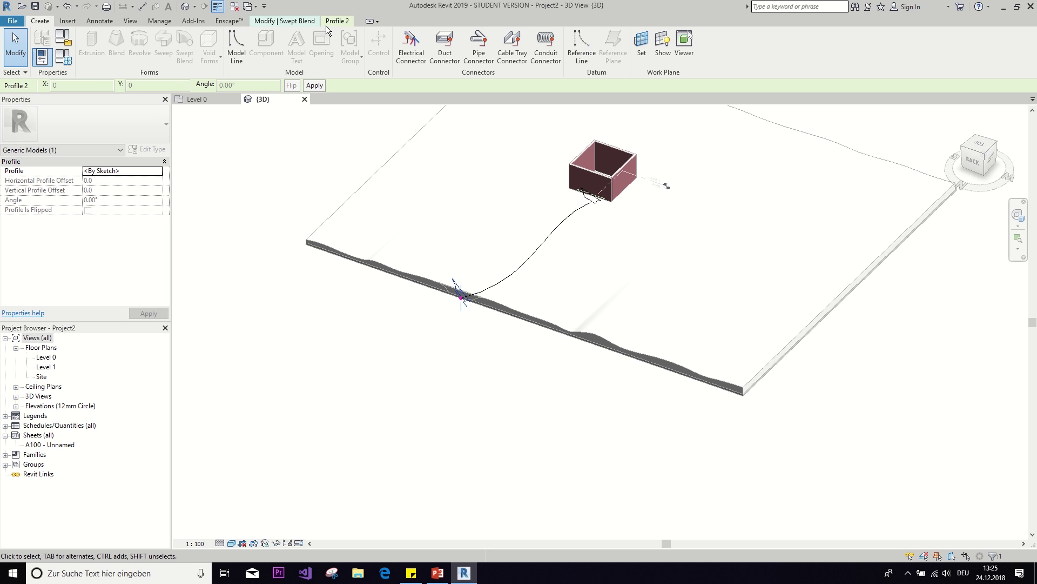
Generate the void swept blend so it carves the curving trench toward the cottage
{"action": "left_click", "coordinate": [306, 22]}
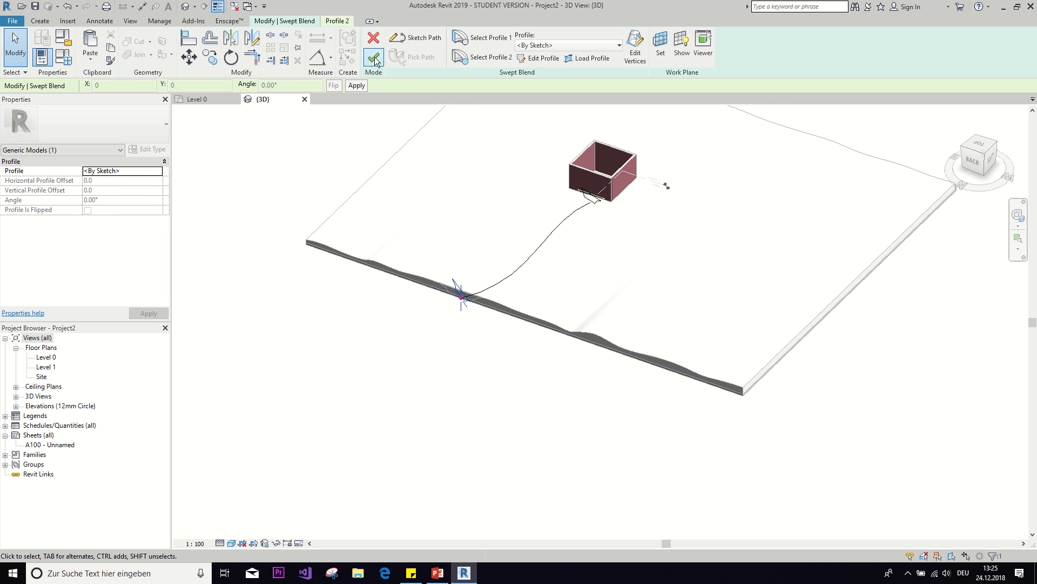
{"action": "left_click", "coordinate": [374, 58]}
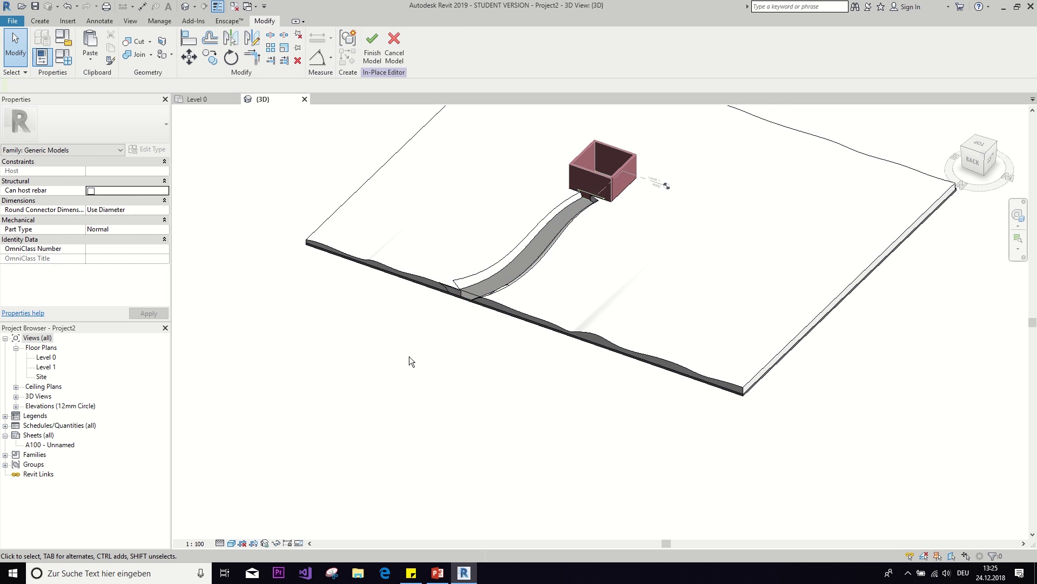
{"action": "scroll", "coordinate": [453, 319], "scroll_direction": "up", "scroll_amount": 5}
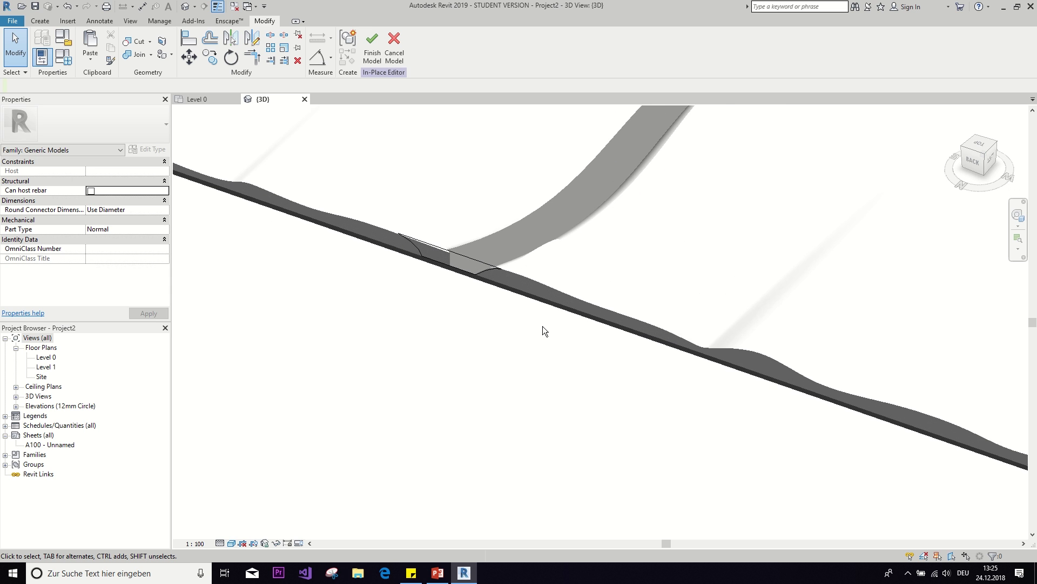
{"action": "scroll", "coordinate": [543, 331], "scroll_direction": "down", "scroll_amount": 5}
{"action": "mouse_move", "coordinate": [979, 150]}
{"action": "left_mouse_down"}
{"action": "mouse_move", "coordinate": [995, 160]}
{"action": "mouse_move", "coordinate": [978, 169]}
{"action": "left_mouse_up"}
{"action": "middle_click_drag", "start_coordinate": [294, 360], "coordinate": [353, 393]}
{"action": "scroll", "coordinate": [353, 393], "scroll_direction": "up", "scroll_amount": 3}
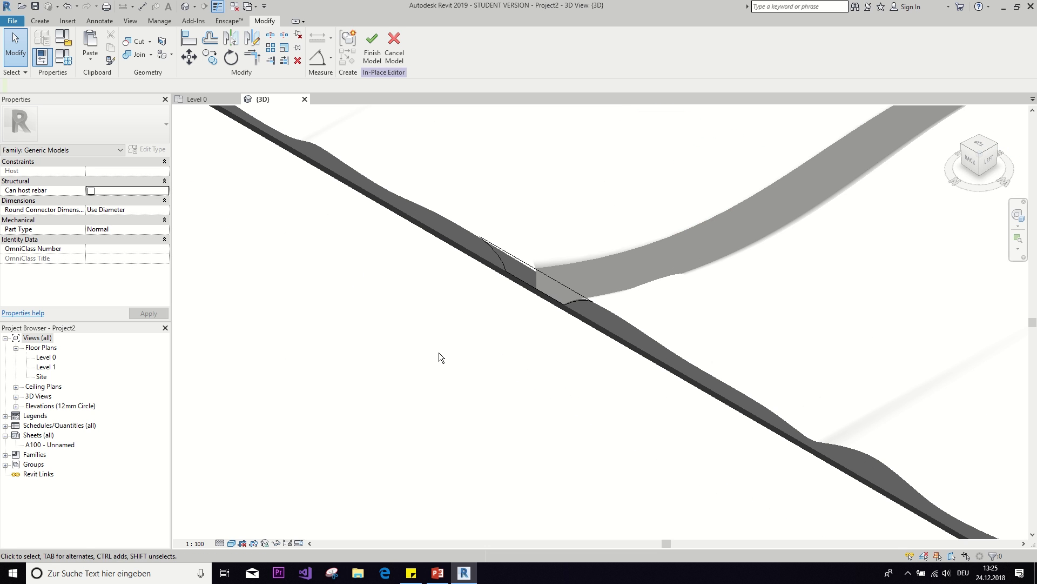
Delete the leftover chain of guide lines
{"action": "key", "text": "Tab"}
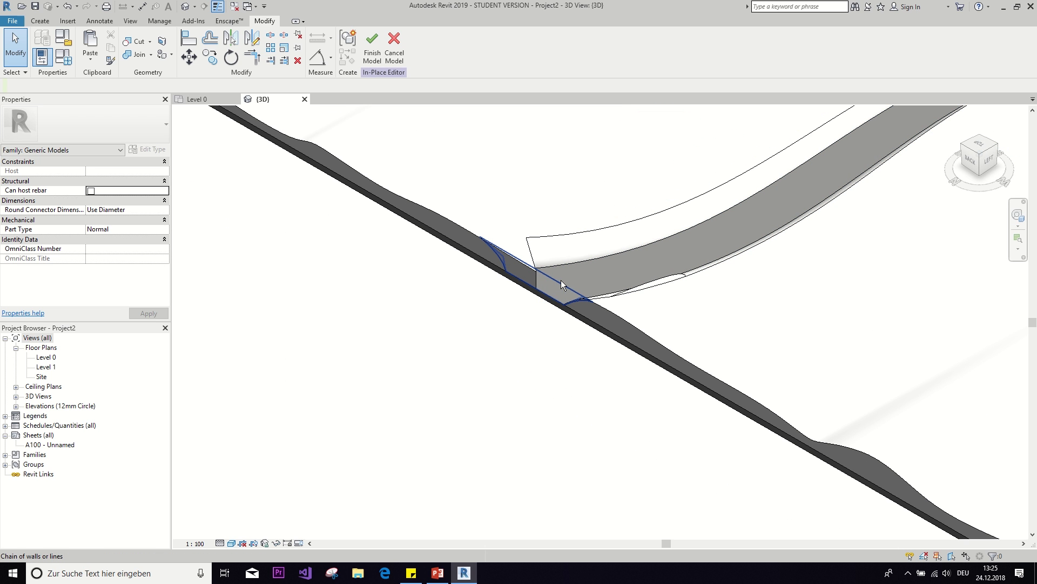
{"action": "left_click", "coordinate": [561, 280]}
{"action": "key", "text": "Delete"}
{"action": "scroll", "coordinate": [560, 280], "scroll_direction": "down", "scroll_amount": 2}
{"action": "middle_click_drag", "start_coordinate": [506, 382], "coordinate": [414, 524]}
{"action": "scroll", "coordinate": [722, 303], "scroll_direction": "up", "scroll_amount": 1}
{"action": "scroll", "coordinate": [723, 307], "scroll_direction": "up", "scroll_amount": 3}
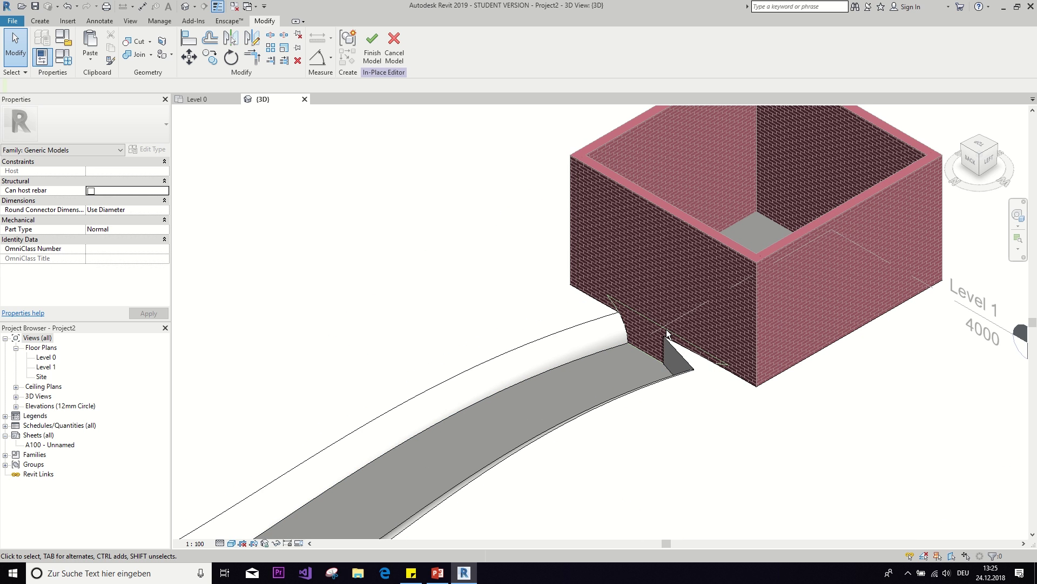
{"action": "scroll", "coordinate": [654, 323], "scroll_direction": "up", "scroll_amount": 4}
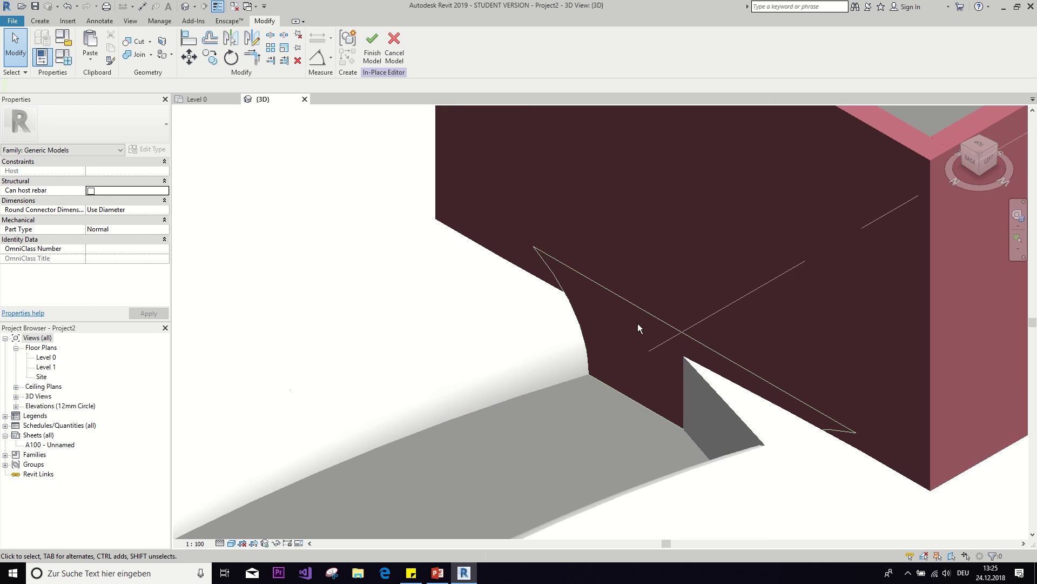
{"action": "scroll", "coordinate": [643, 312], "scroll_direction": "down", "scroll_amount": 2}
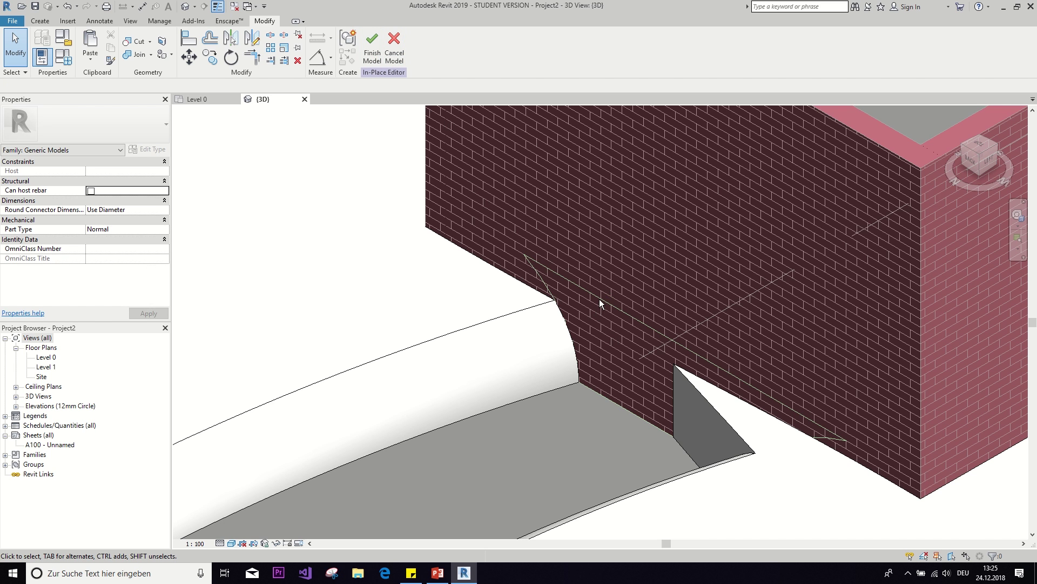
{"action": "scroll", "coordinate": [598, 299], "scroll_direction": "up", "scroll_amount": 2}
Finish the in-place model and clear the leftover line selection near the wall
{"action": "left_click", "coordinate": [388, 54]}
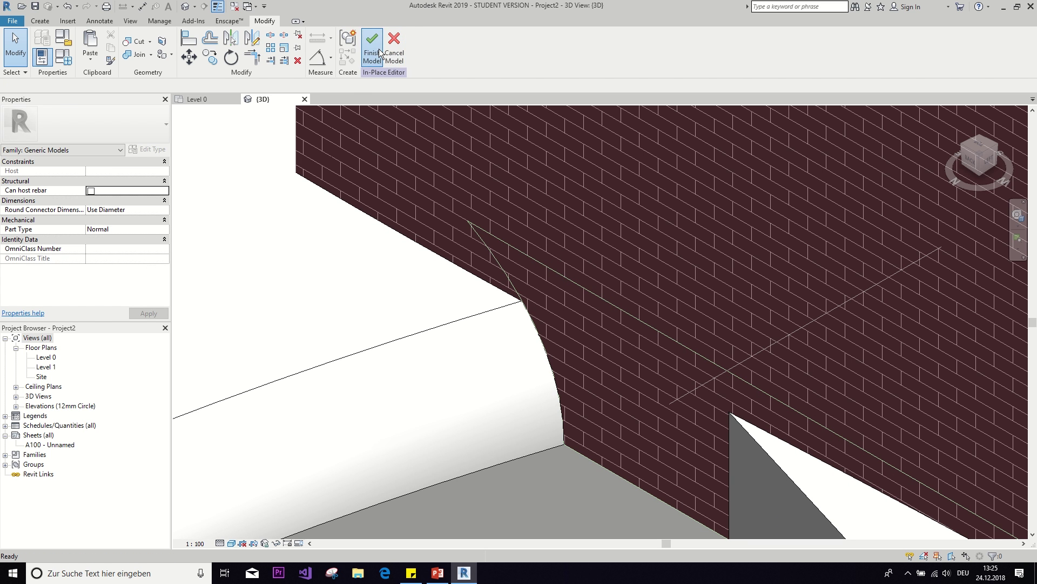
{"action": "left_click", "coordinate": [581, 289]}
{"action": "key", "text": "Escape"}
{"action": "scroll", "coordinate": [580, 290], "scroll_direction": "down", "scroll_amount": 4}
Reopen the path model, select the void swept blend in Top view, and edit its path sketch
{"action": "middle_click_drag", "start_coordinate": [612, 277], "coordinate": [697, 155]}
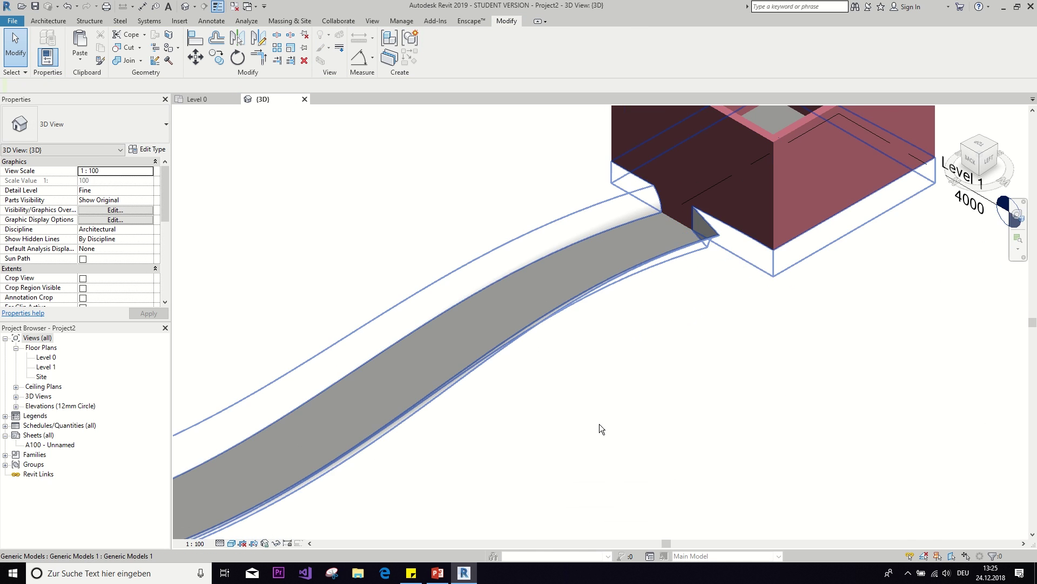
{"action": "double_click", "coordinate": [600, 424]}
{"action": "scroll", "coordinate": [605, 419], "scroll_direction": "down", "scroll_amount": 3}
{"action": "middle_click_drag", "start_coordinate": [640, 386], "coordinate": [703, 308]}
{"action": "left_click", "coordinate": [636, 287]}
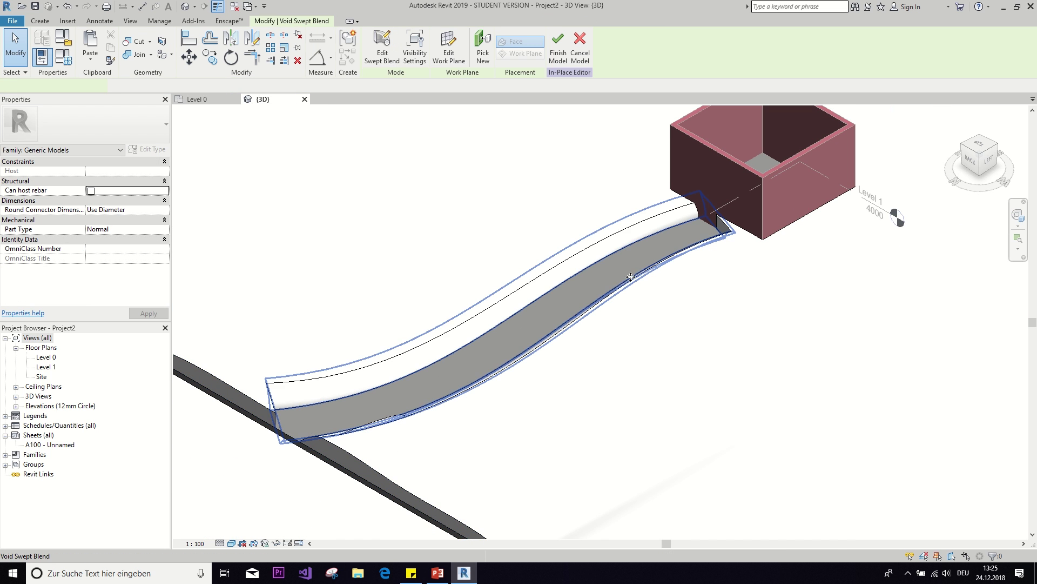
{"action": "left_click", "coordinate": [977, 143]}
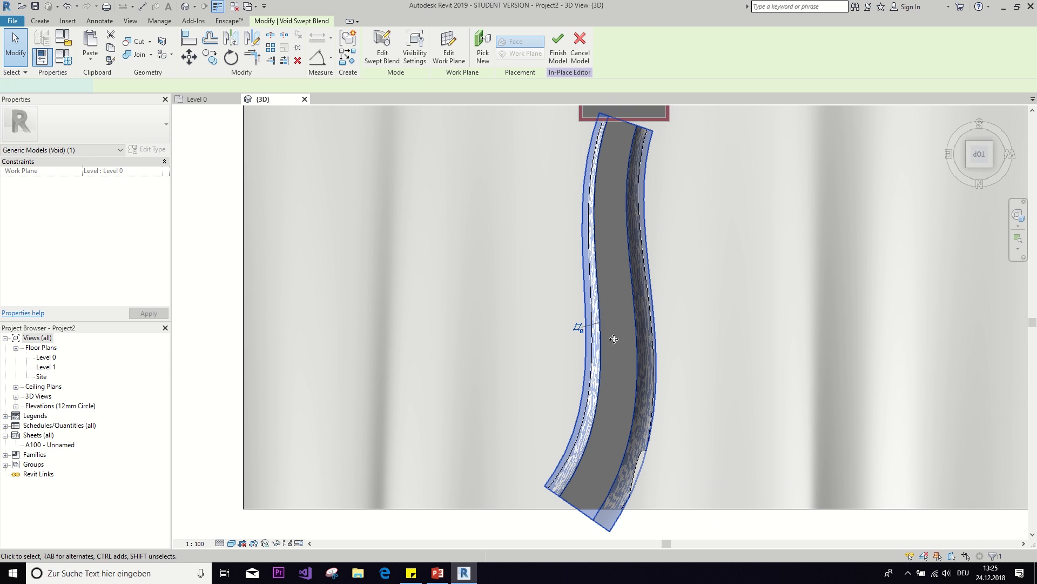
{"action": "double_click", "coordinate": [614, 339]}
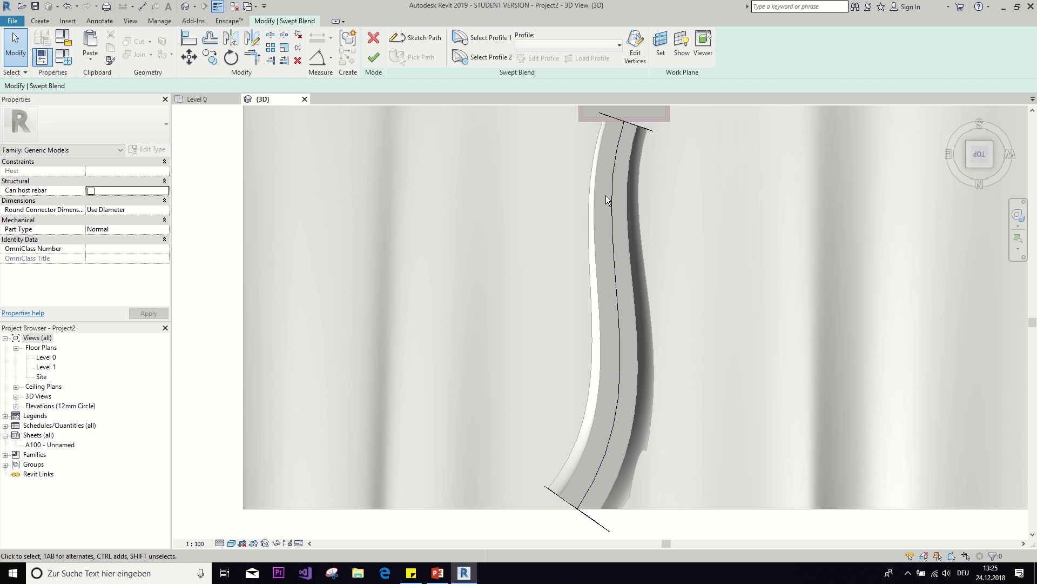
{"action": "scroll", "coordinate": [549, 242], "scroll_direction": "up", "scroll_amount": 5}
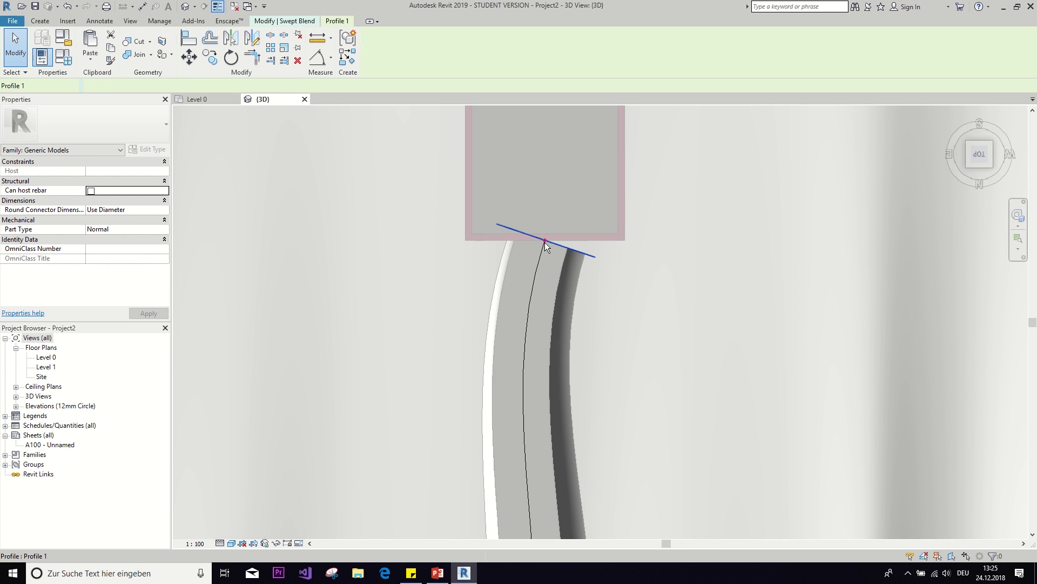
{"action": "left_click", "coordinate": [545, 242]}
{"action": "scroll", "coordinate": [545, 242], "scroll_direction": "up", "scroll_amount": 3}
{"action": "double_click", "coordinate": [527, 270]}
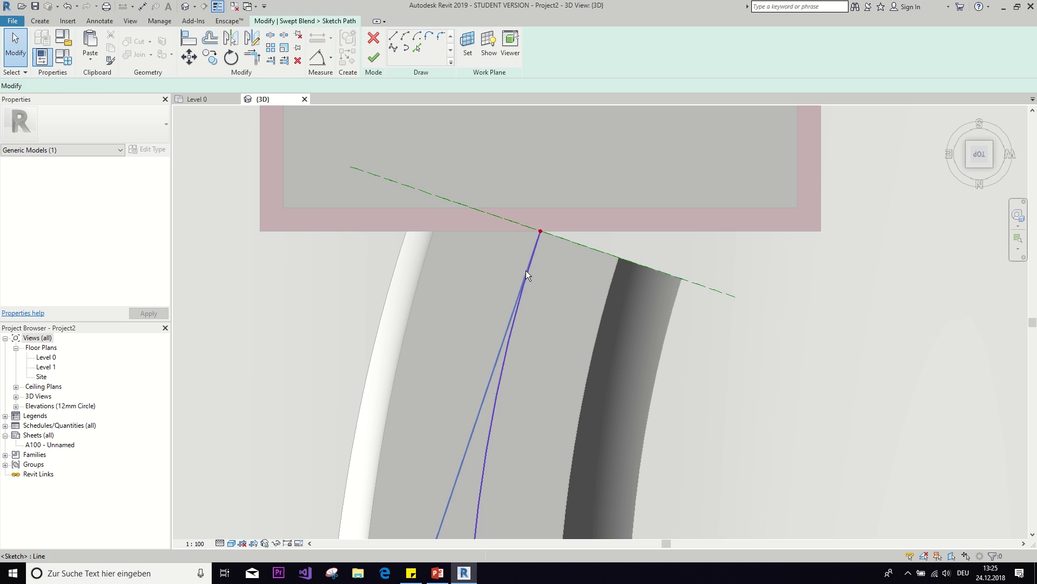
Pull the path's upper end further into the cottage
{"action": "scroll", "coordinate": [539, 238], "scroll_direction": "up", "scroll_amount": 2}
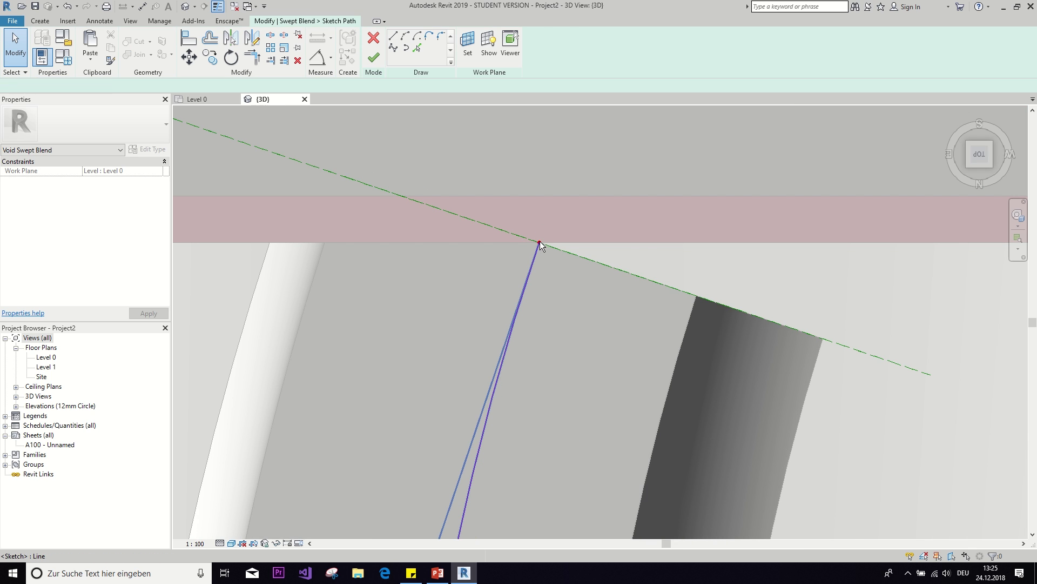
{"action": "mouse_move", "coordinate": [540, 244]}
{"action": "left_mouse_down"}
{"action": "mouse_move", "coordinate": [590, 157]}
{"action": "mouse_move", "coordinate": [587, 132]}
{"action": "left_mouse_up"}
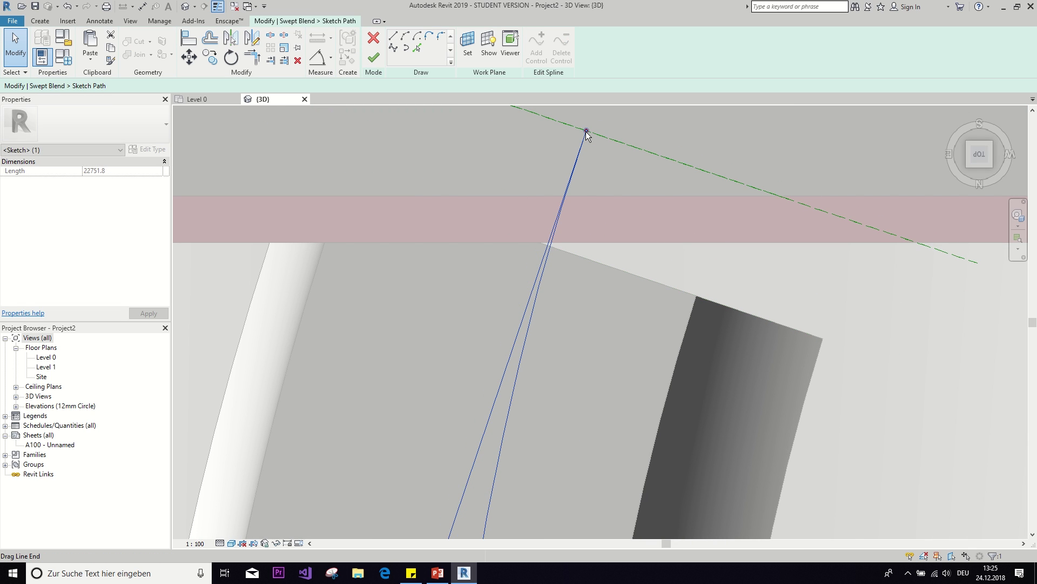
{"action": "scroll", "coordinate": [579, 162], "scroll_direction": "down", "scroll_amount": 2}
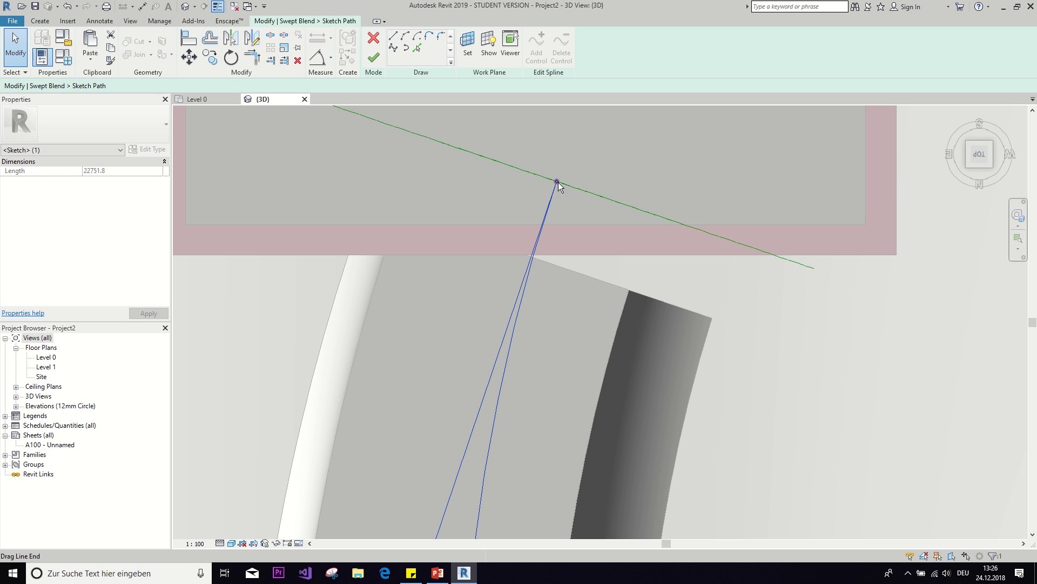
{"action": "left_click_drag", "start_coordinate": [558, 181], "coordinate": [554, 140]}
{"action": "scroll", "coordinate": [567, 189], "scroll_direction": "down", "scroll_amount": 7}
Extend the path's lower end beyond the slab edge and finish the path sketch
{"action": "middle_click_drag", "start_coordinate": [575, 418], "coordinate": [532, 227]}
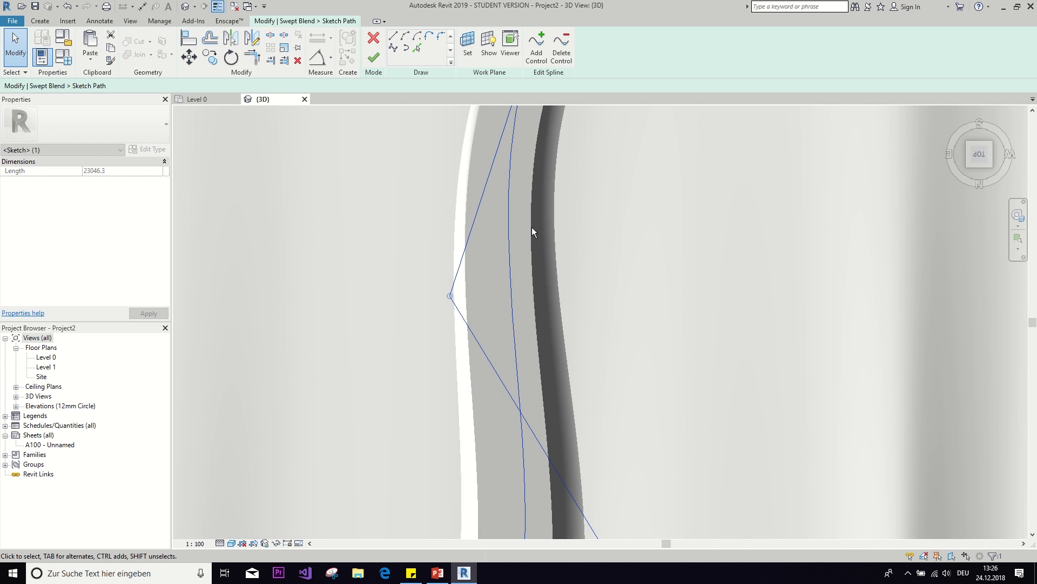
{"action": "scroll", "coordinate": [579, 151], "scroll_direction": "down", "scroll_amount": 3}
{"action": "scroll", "coordinate": [511, 335], "scroll_direction": "up", "scroll_amount": 5}
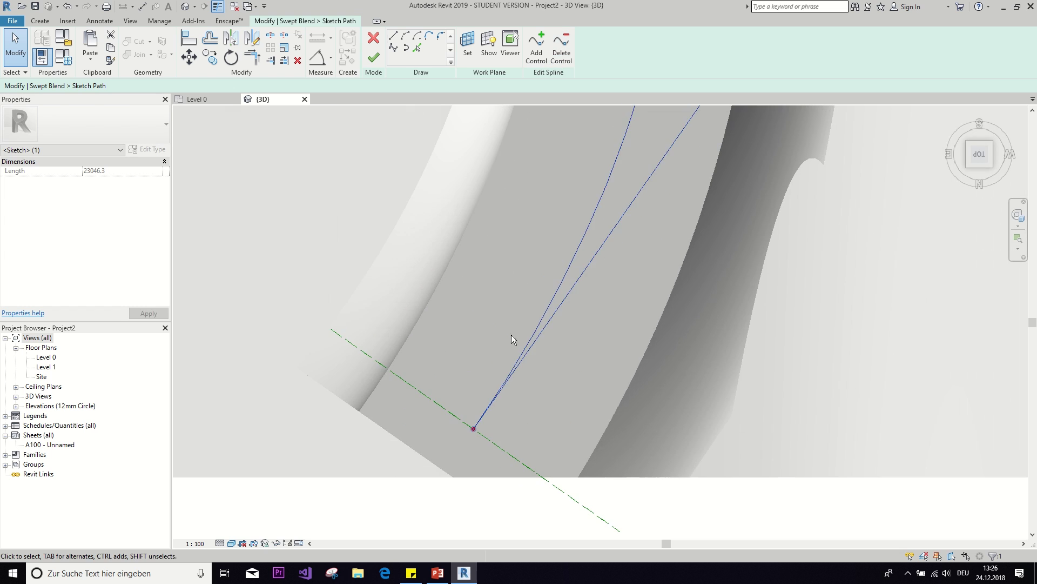
{"action": "scroll", "coordinate": [459, 250], "scroll_direction": "up", "scroll_amount": 5}
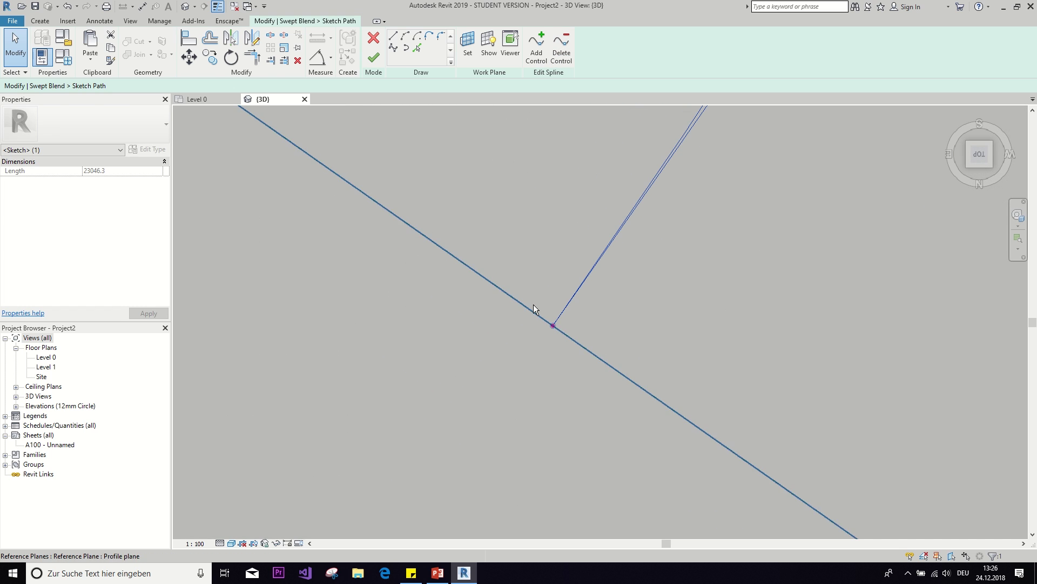
{"action": "mouse_move", "coordinate": [554, 326]}
{"action": "left_mouse_down"}
{"action": "mouse_move", "coordinate": [529, 374]}
{"action": "mouse_move", "coordinate": [538, 290]}
{"action": "mouse_move", "coordinate": [470, 420]}
{"action": "left_mouse_up"}
{"action": "scroll", "coordinate": [531, 375], "scroll_direction": "down", "scroll_amount": 10}
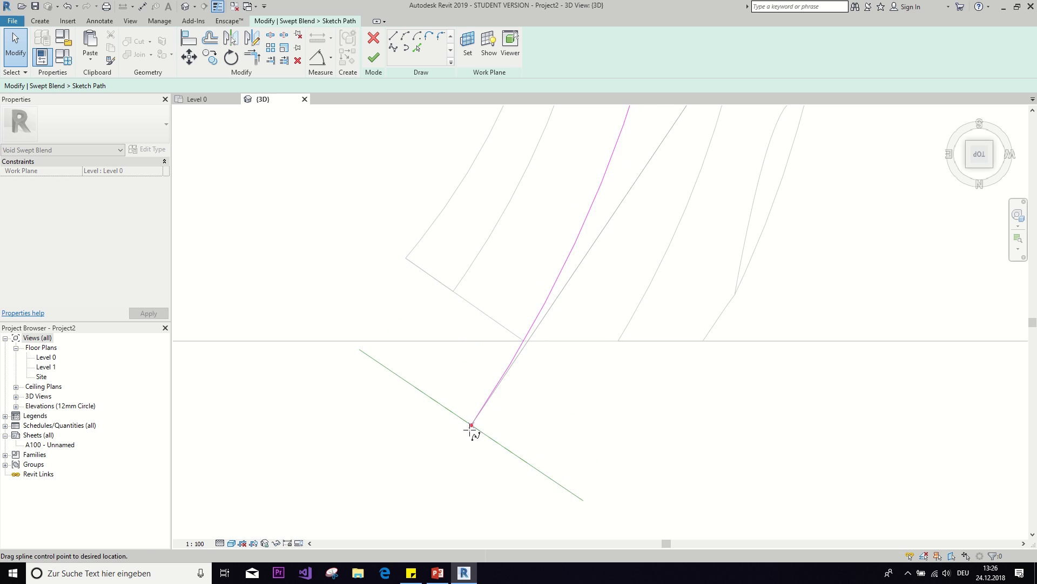
{"action": "left_click", "coordinate": [373, 61]}
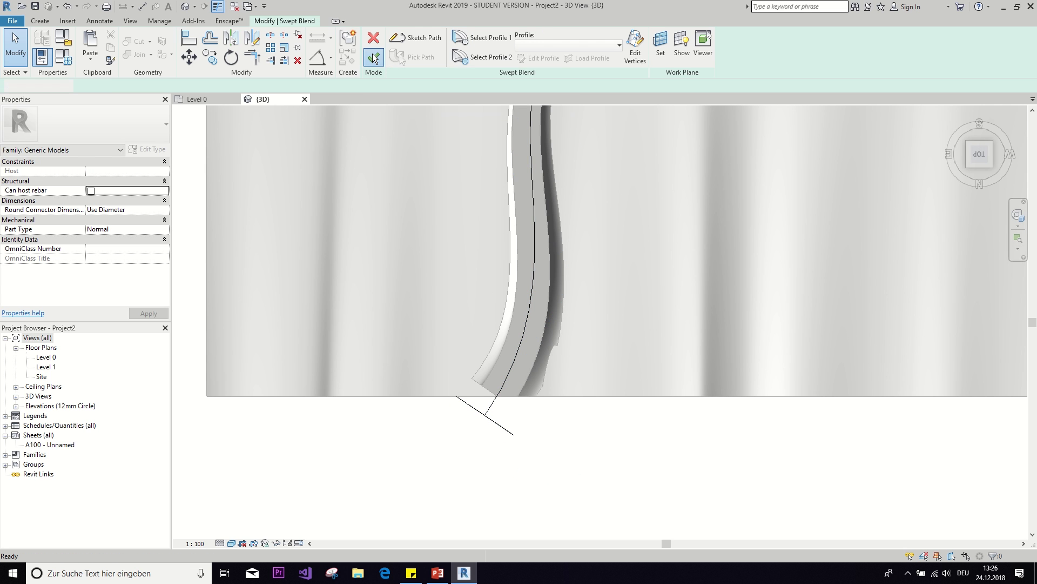
Finish editing the void swept blend to regenerate the extended trench
{"action": "left_click", "coordinate": [373, 57]}
{"action": "scroll", "coordinate": [689, 381], "scroll_direction": "down", "scroll_amount": 3}
{"action": "middle_click_drag", "start_coordinate": [692, 379], "coordinate": [590, 381]}
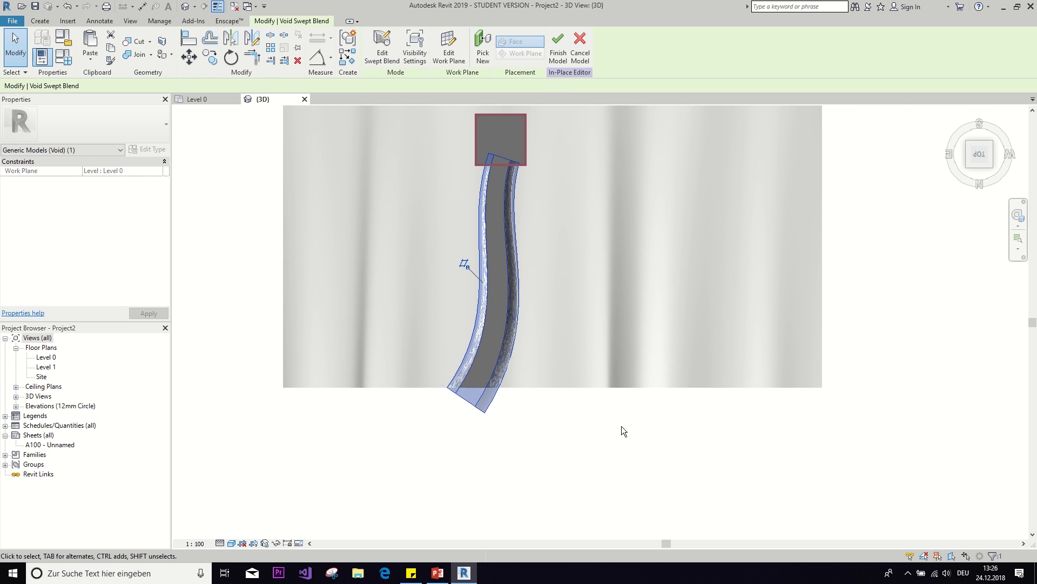
Deselect the blend and finish the in-place terrain model from an angled overview
{"action": "left_click", "coordinate": [621, 431]}
{"action": "middle_click_drag", "start_coordinate": [572, 205], "coordinate": [651, 242], "text": "shift"}
{"action": "scroll", "coordinate": [397, 383], "scroll_direction": "up", "scroll_amount": 2}
{"action": "middle_click_drag", "start_coordinate": [370, 389], "coordinate": [358, 452]}
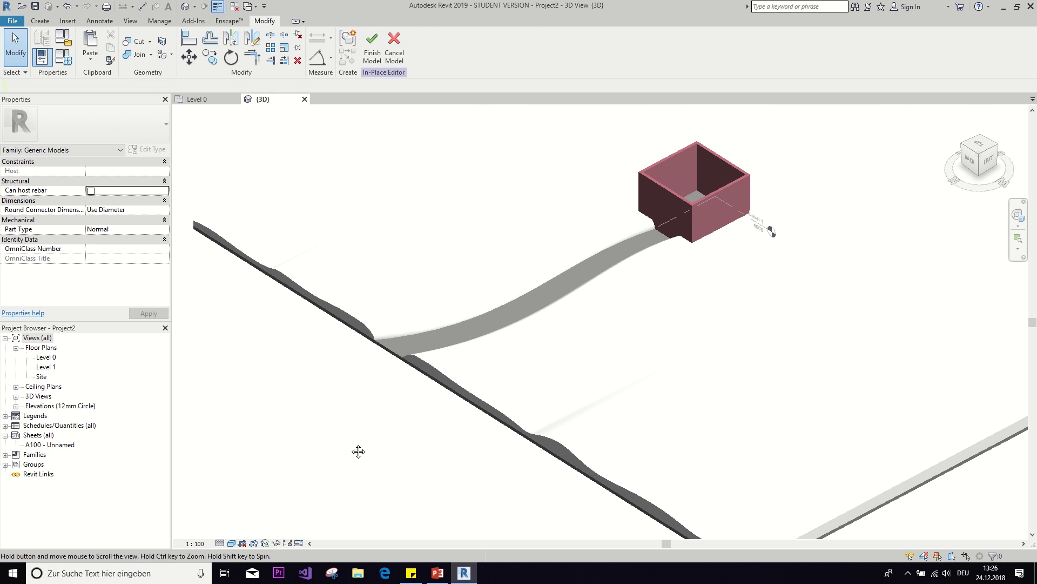
{"action": "left_click", "coordinate": [376, 56]}
{"action": "scroll", "coordinate": [400, 244], "scroll_direction": "down", "scroll_amount": 4}
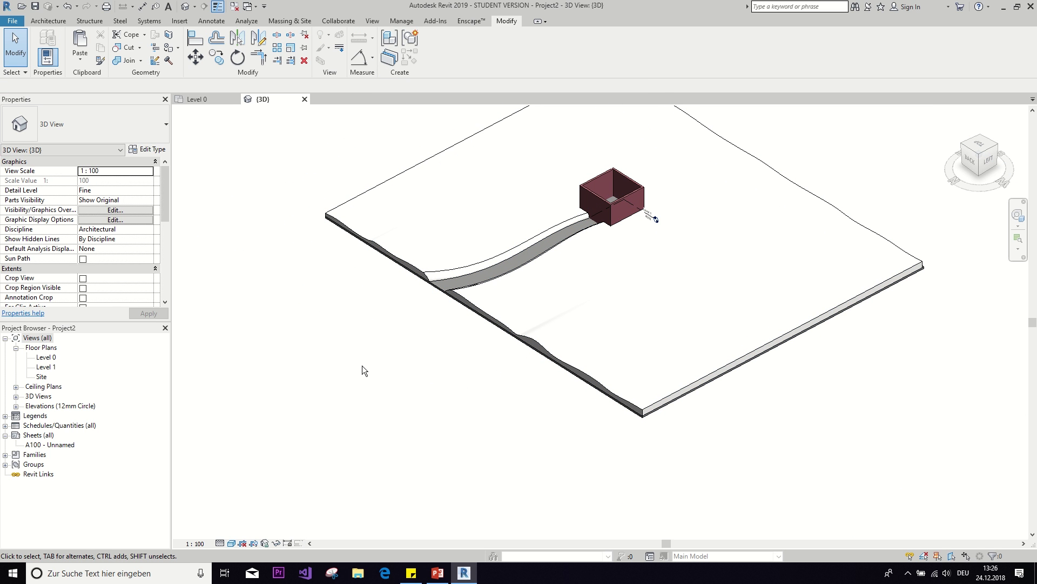
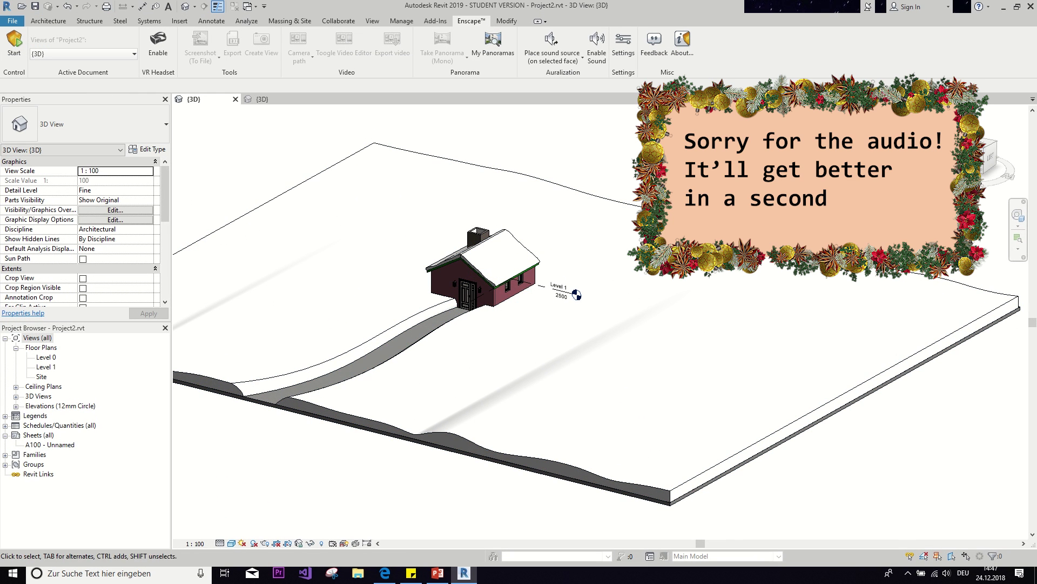
Orbit and zoom around the red-brick cottage to inspect its door, chimney and snowy roof
{"action": "mouse_move", "coordinate": [984, 164]}
{"action": "left_mouse_down"}
{"action": "mouse_move", "coordinate": [936, 138]}
{"action": "mouse_move", "coordinate": [989, 174]}
{"action": "left_mouse_up"}
{"action": "scroll", "coordinate": [463, 295], "scroll_direction": "up", "scroll_amount": 3}
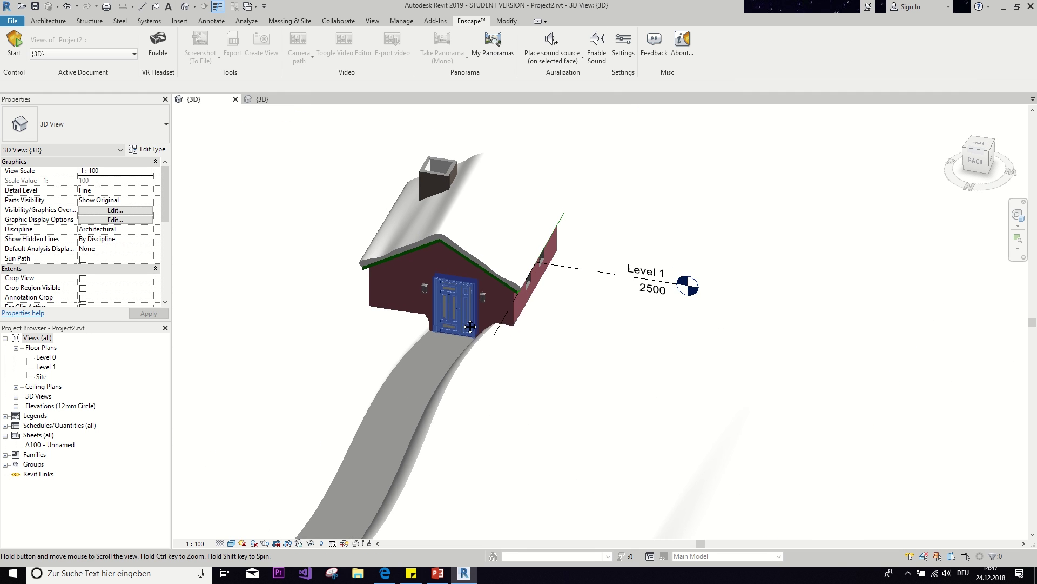
{"action": "middle_click_drag", "start_coordinate": [451, 294], "coordinate": [453, 317]}
{"action": "scroll", "coordinate": [452, 320], "scroll_direction": "up", "scroll_amount": 3}
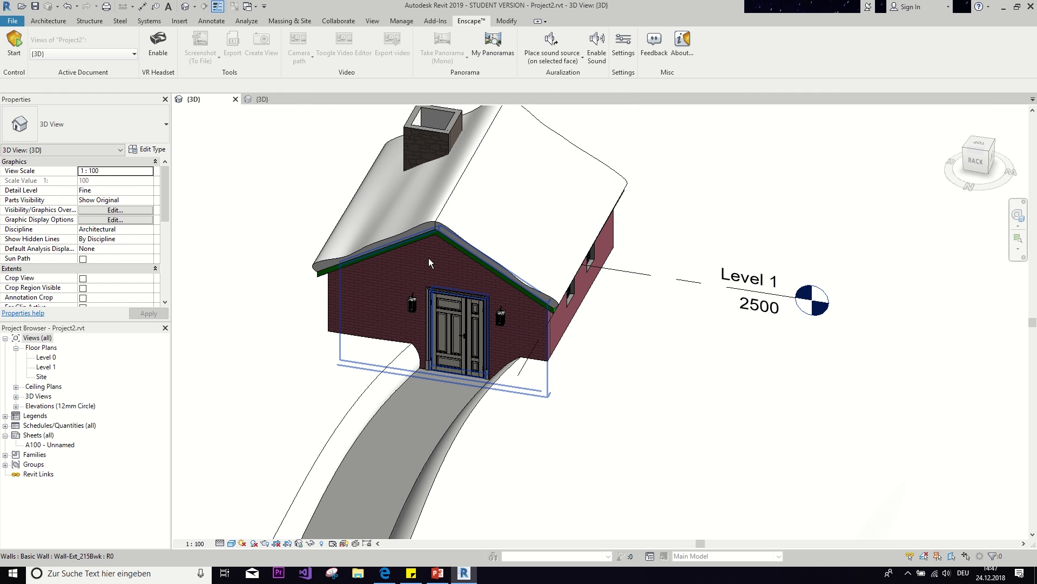
Open the 'Free Sample Revit Projects - Enscape' page from the Google results in Edge
{"action": "left_click", "coordinate": [385, 573]}
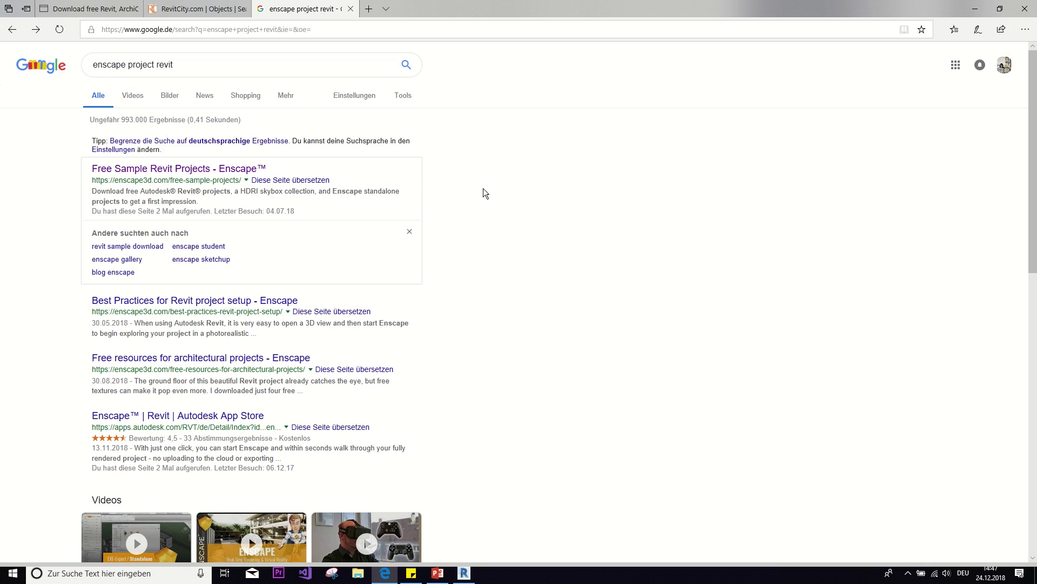
{"action": "left_click", "coordinate": [214, 66]}
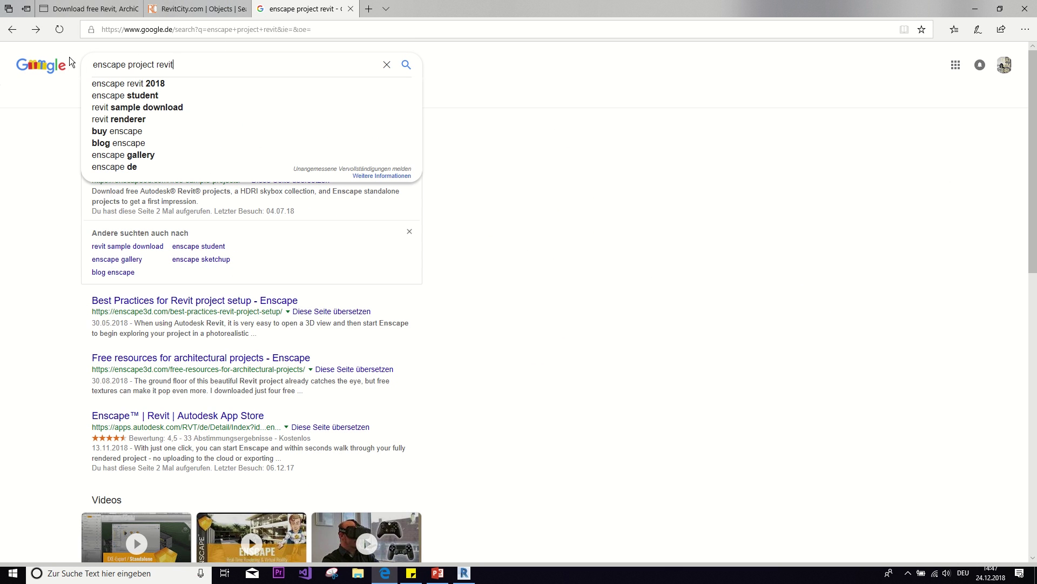
{"action": "left_click", "coordinate": [47, 204]}
{"action": "left_click", "coordinate": [132, 172]}
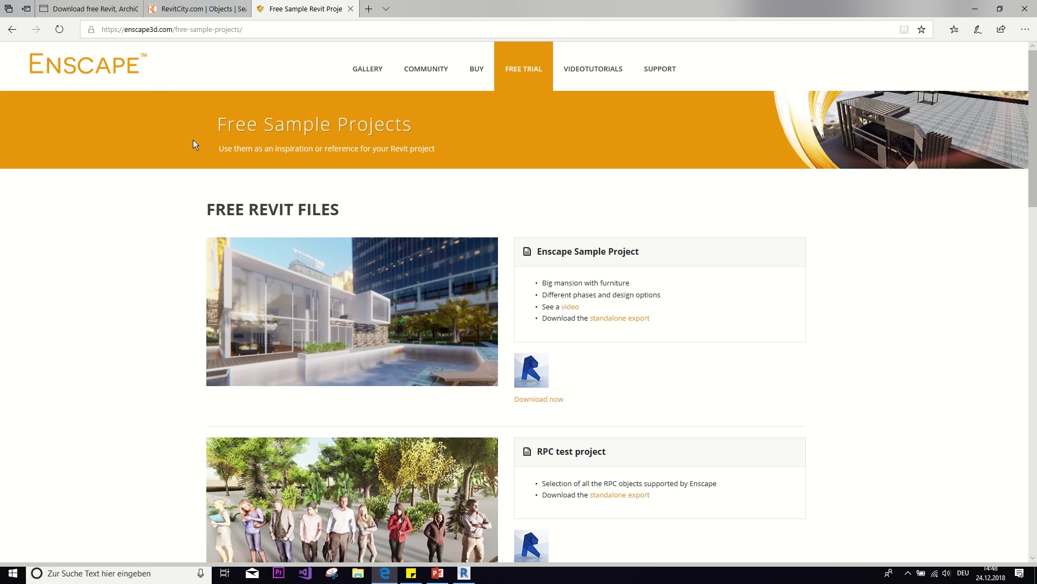
Scroll through the free sample projects, including the RPC test project and IES light gallery
{"action": "scroll", "coordinate": [419, 163], "scroll_direction": "down", "scroll_amount": 1}
{"action": "scroll", "coordinate": [291, 169], "scroll_direction": "down", "scroll_amount": 6}
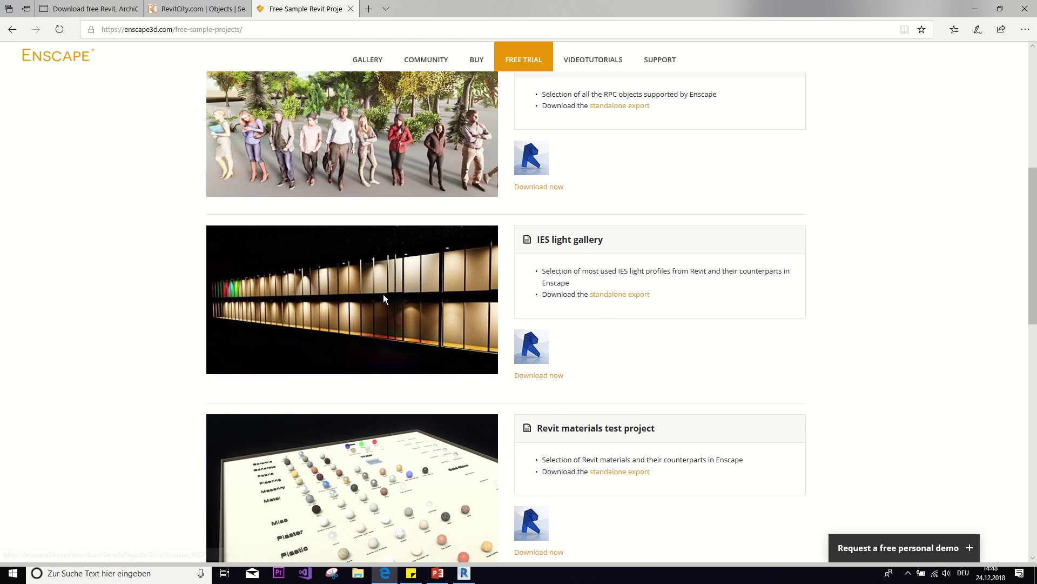
{"action": "scroll", "coordinate": [382, 296], "scroll_direction": "up", "scroll_amount": 5}
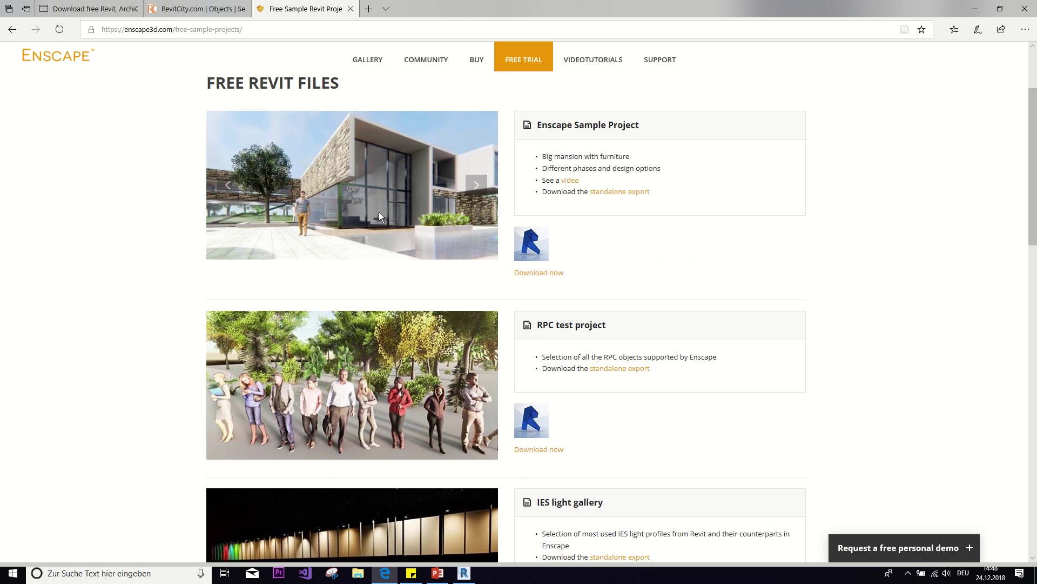
{"action": "scroll", "coordinate": [379, 213], "scroll_direction": "down", "scroll_amount": 4}
{"action": "scroll", "coordinate": [352, 156], "scroll_direction": "up", "scroll_amount": 2}
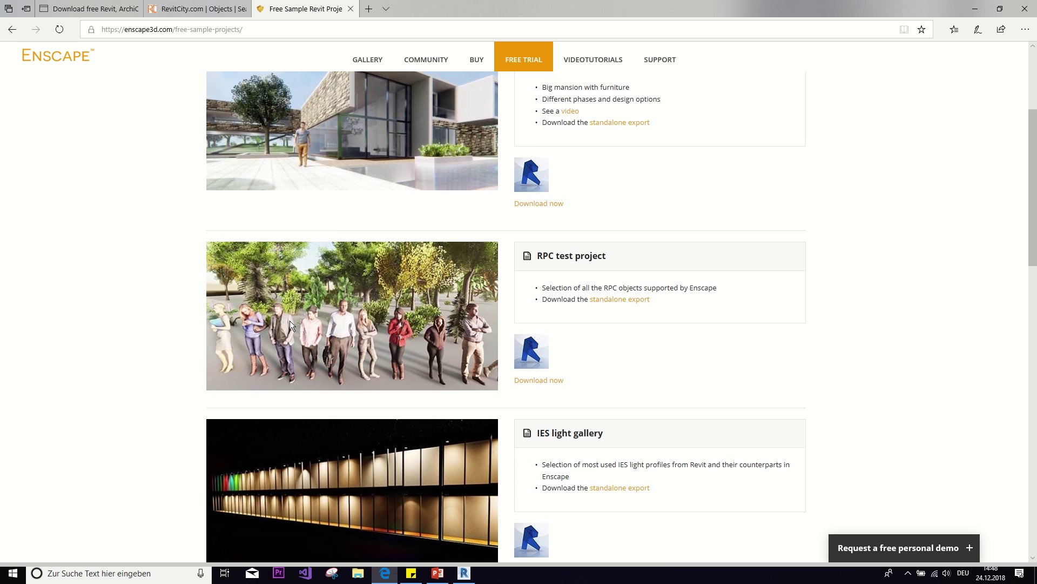
{"action": "scroll", "coordinate": [298, 321], "scroll_direction": "down", "scroll_amount": 5}
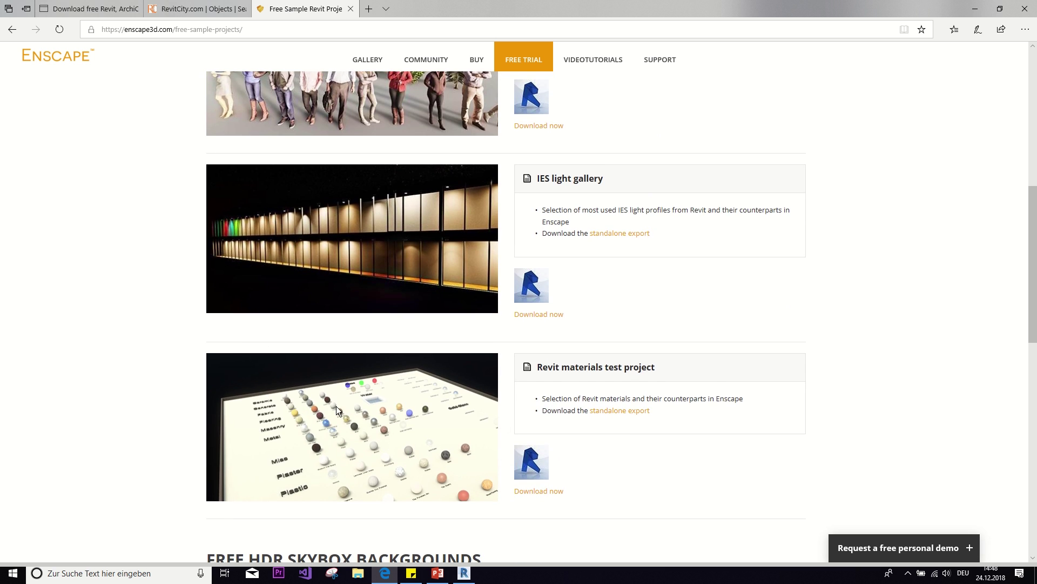
{"action": "scroll", "coordinate": [336, 406], "scroll_direction": "up", "scroll_amount": 4}
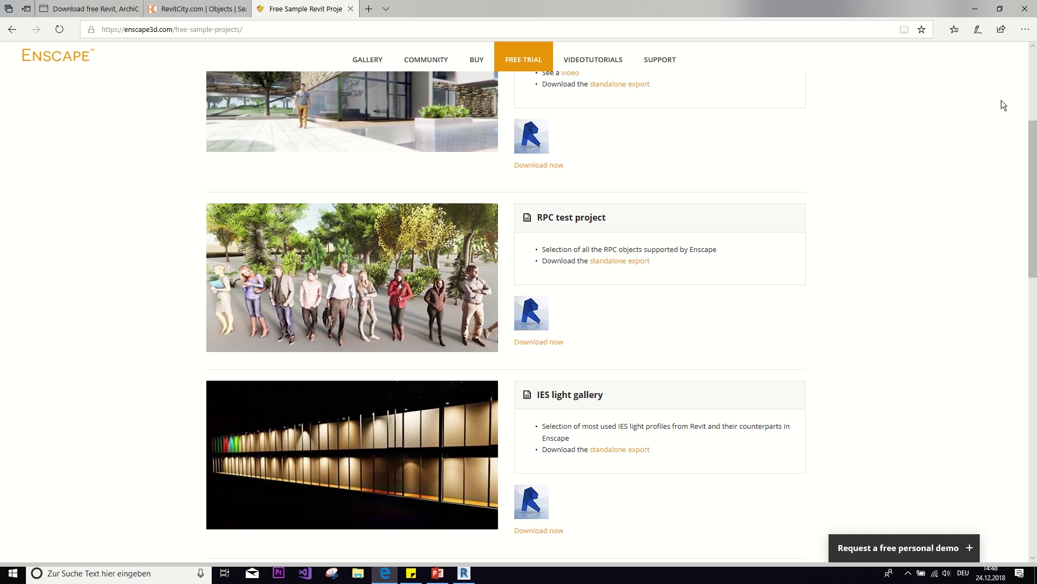
Load tree families from the AA -Christmas Special folder and copy spruce trees around the cottage and path
{"action": "left_click", "coordinate": [975, 9]}
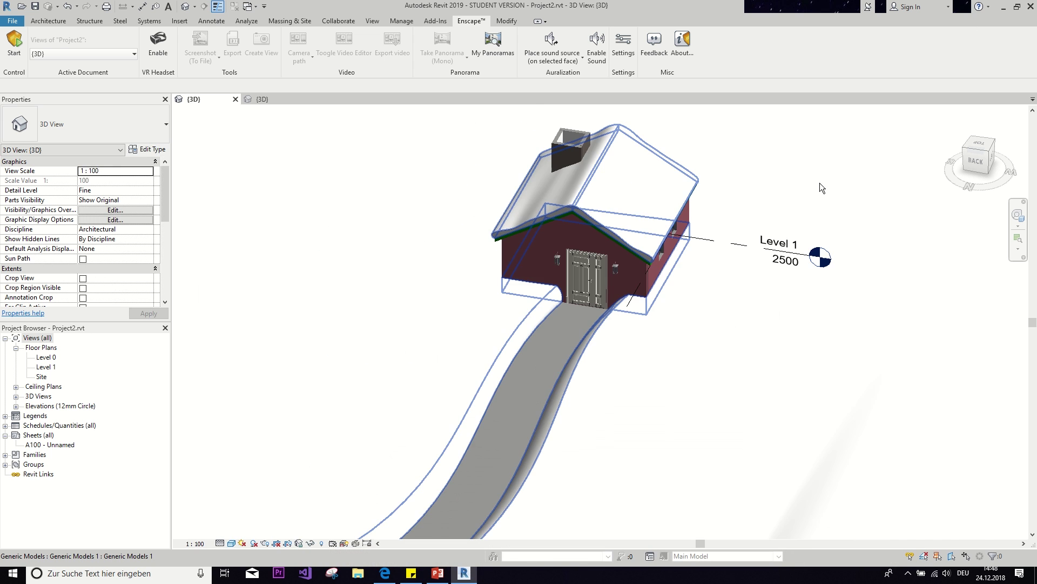
{"action": "scroll", "coordinate": [718, 324], "scroll_direction": "down", "scroll_amount": 5}
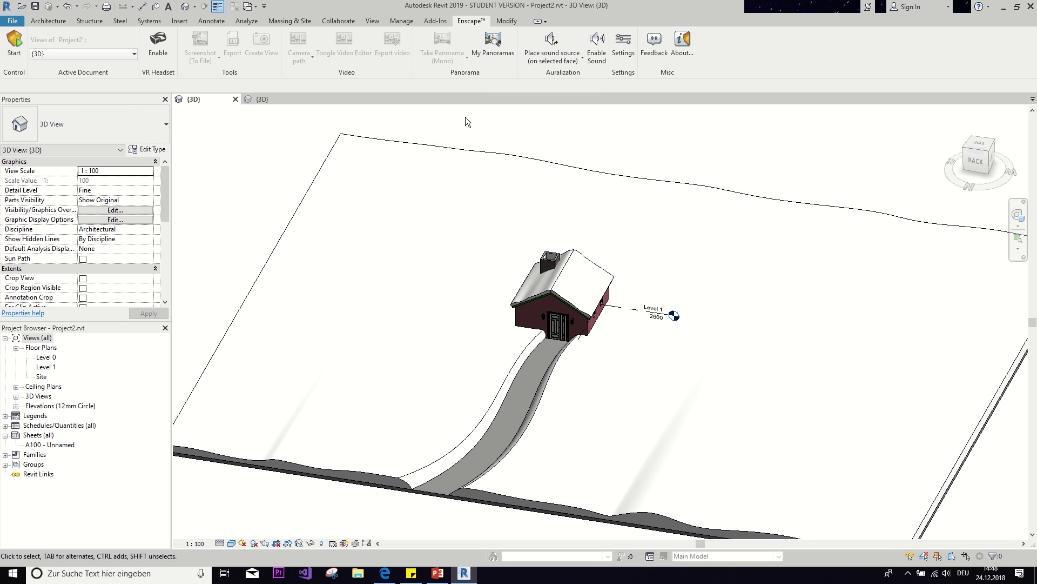
{"action": "left_click", "coordinate": [48, 21]}
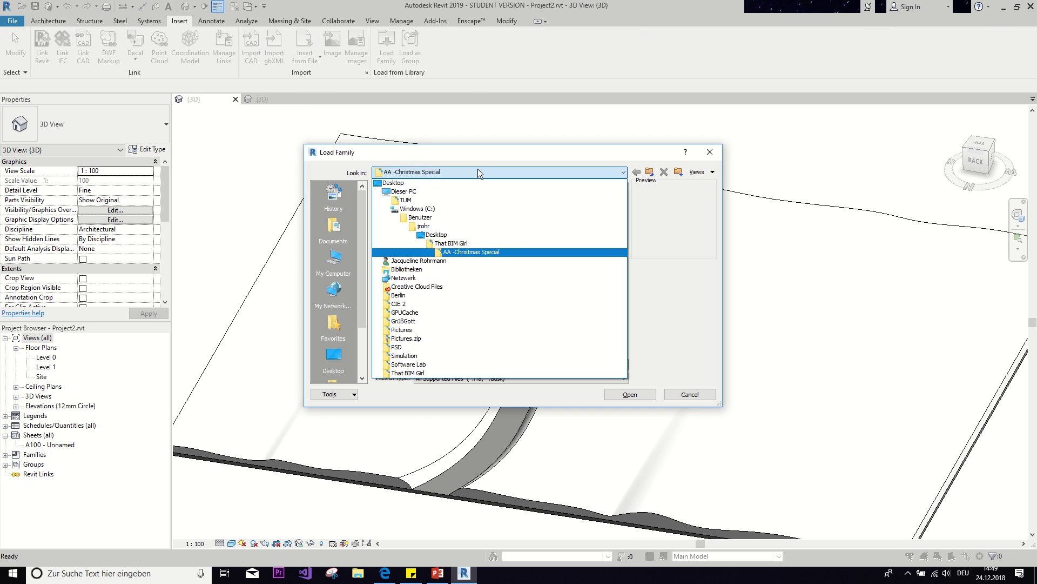
{"action": "left_click", "coordinate": [470, 251]}
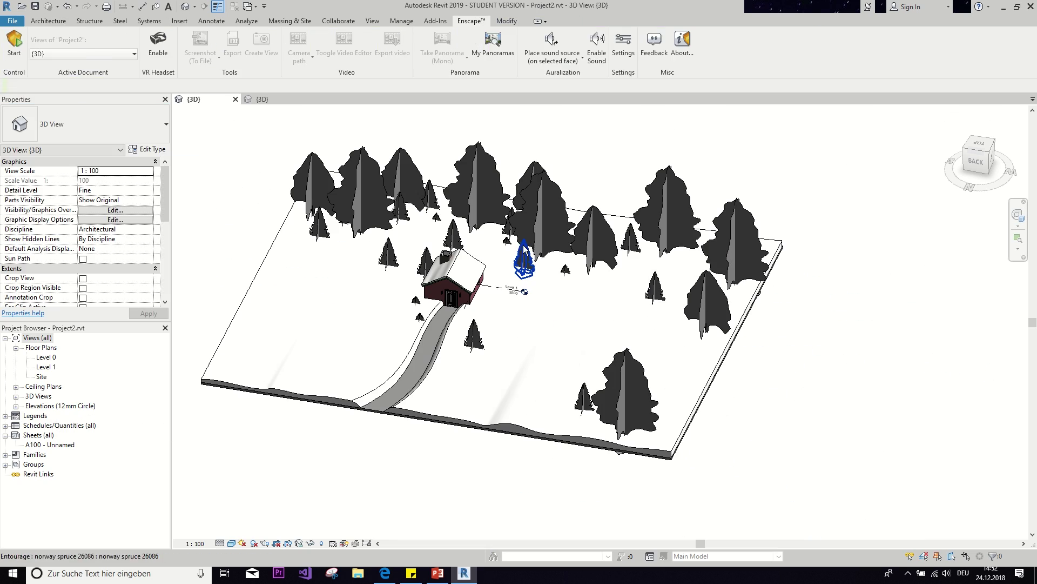
{"action": "key", "text": "c"}
{"action": "key", "text": "o"}
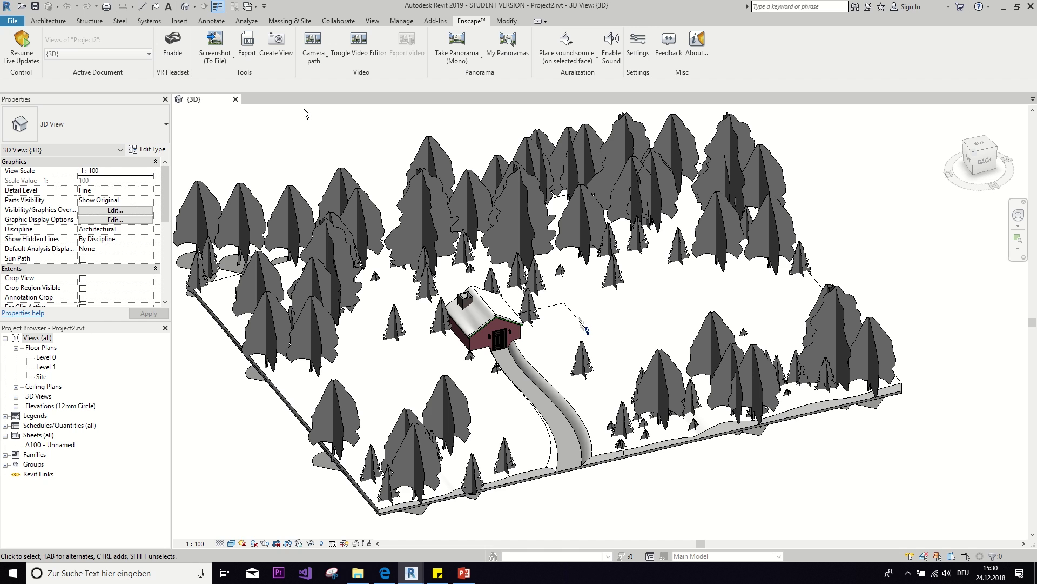
{"action": "left_click", "coordinate": [639, 57]}
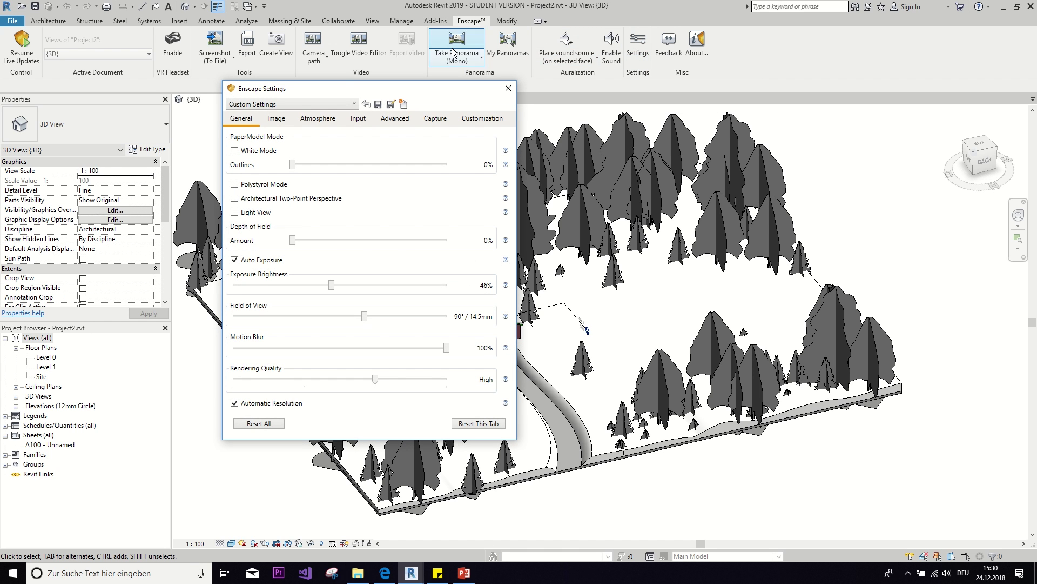
{"action": "left_click_drag", "start_coordinate": [346, 85], "coordinate": [322, 71]}
{"action": "left_click", "coordinate": [300, 106]}
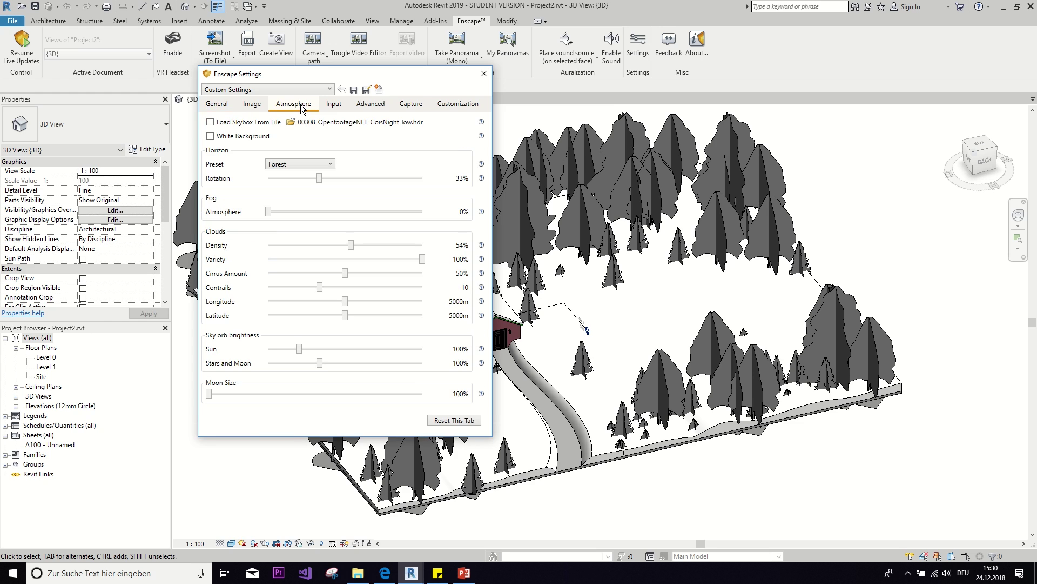
{"action": "left_click", "coordinate": [286, 164]}
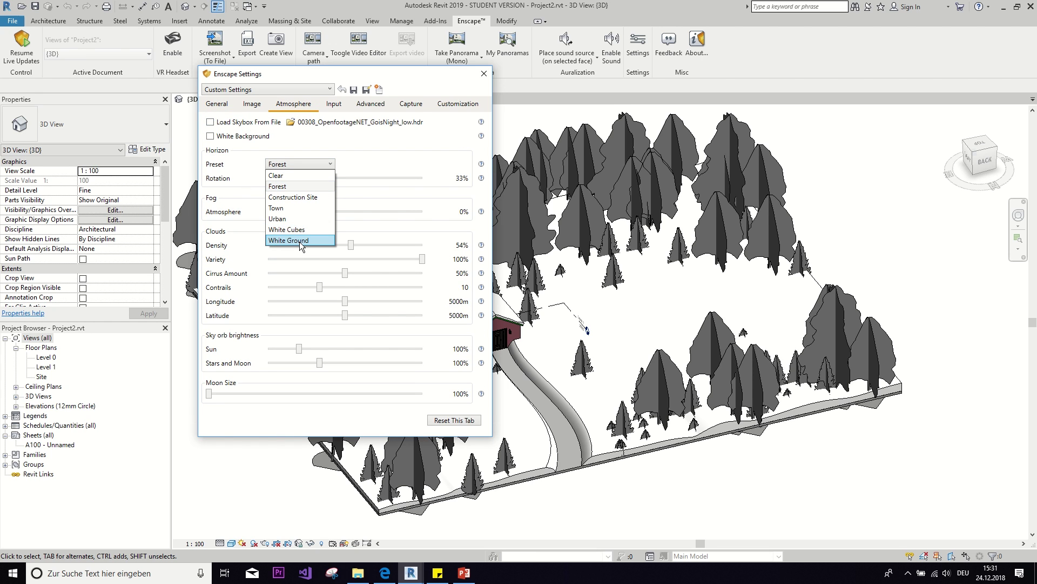
{"action": "left_click", "coordinate": [307, 163]}
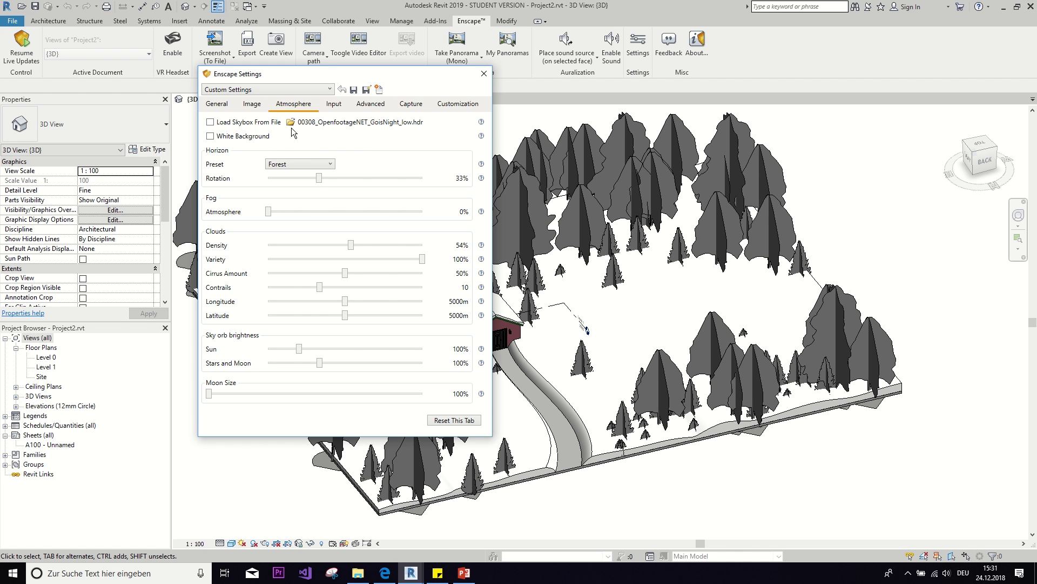
Close Enscape Settings and open openfootage.net's 360° HDRI Panorama collection
{"action": "left_click", "coordinate": [385, 573]}
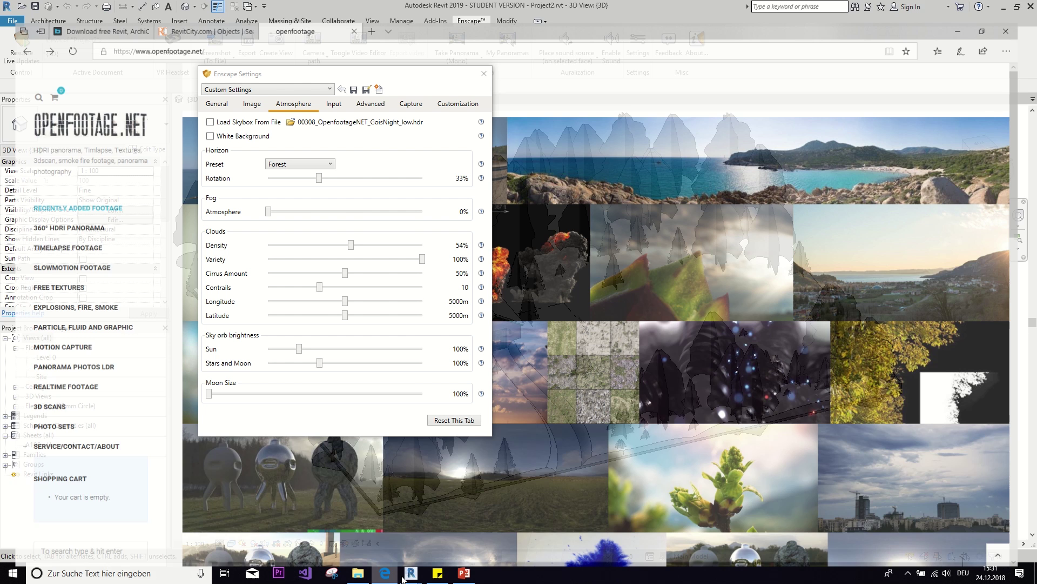
{"action": "left_click", "coordinate": [484, 73]}
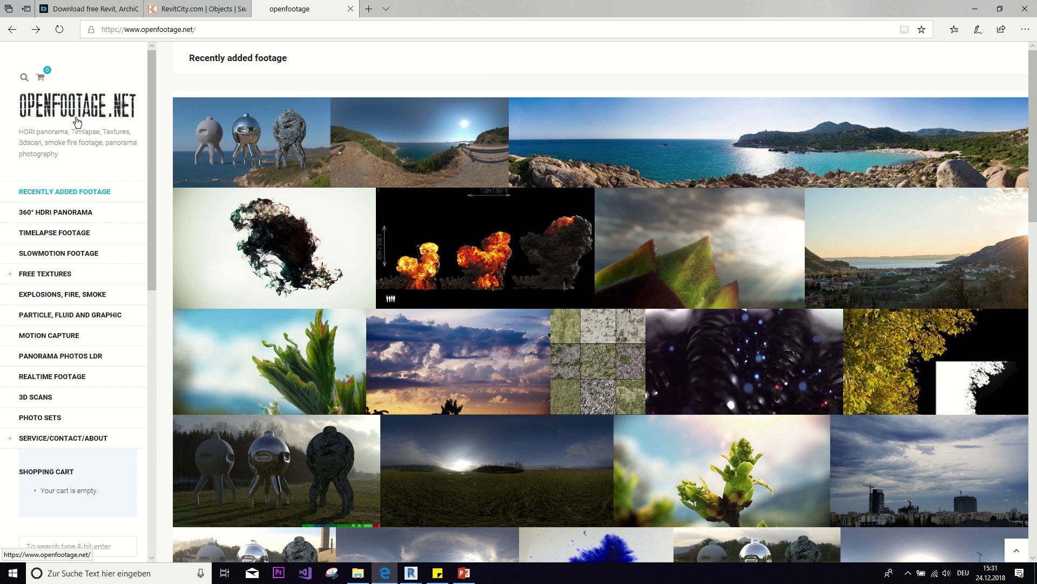
{"action": "left_click", "coordinate": [52, 212]}
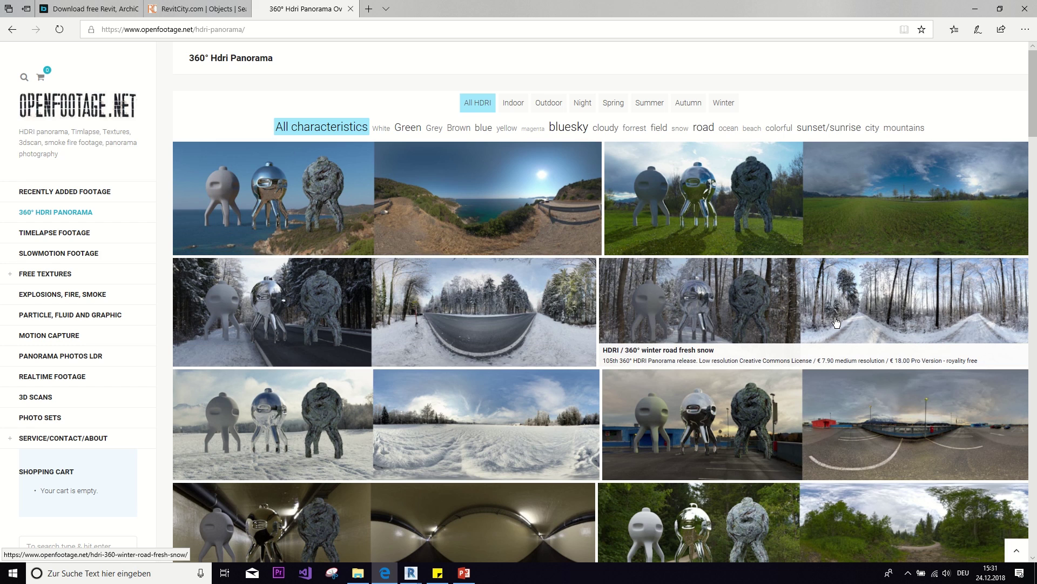
Browse the HDRI panorama thumbnails, then minimize Edge to return to Revit
{"action": "scroll", "coordinate": [355, 353], "scroll_direction": "down", "scroll_amount": 3}
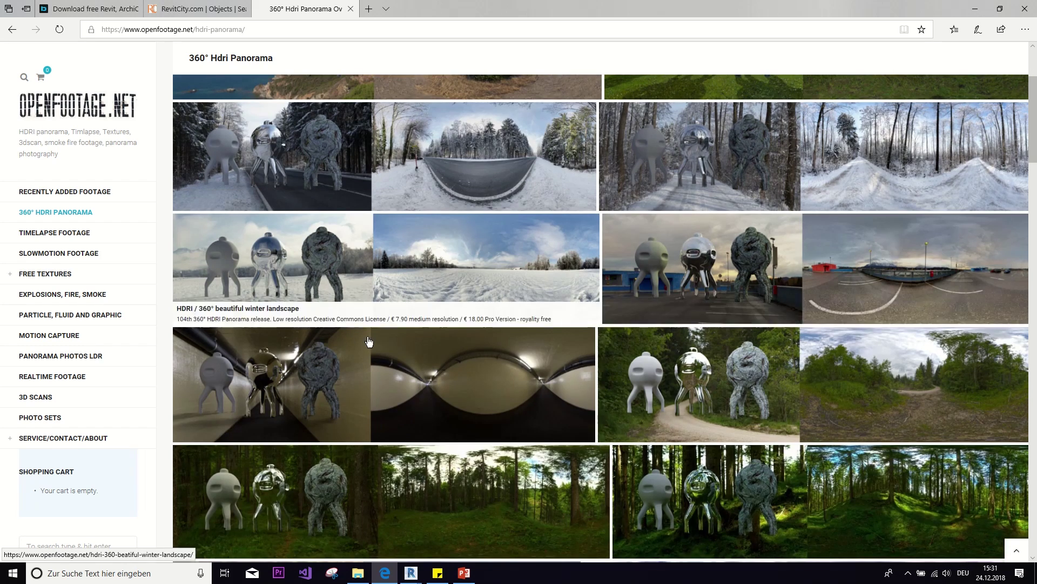
{"action": "scroll", "coordinate": [599, 447], "scroll_direction": "down", "scroll_amount": 4}
{"action": "scroll", "coordinate": [598, 446], "scroll_direction": "down", "scroll_amount": 3}
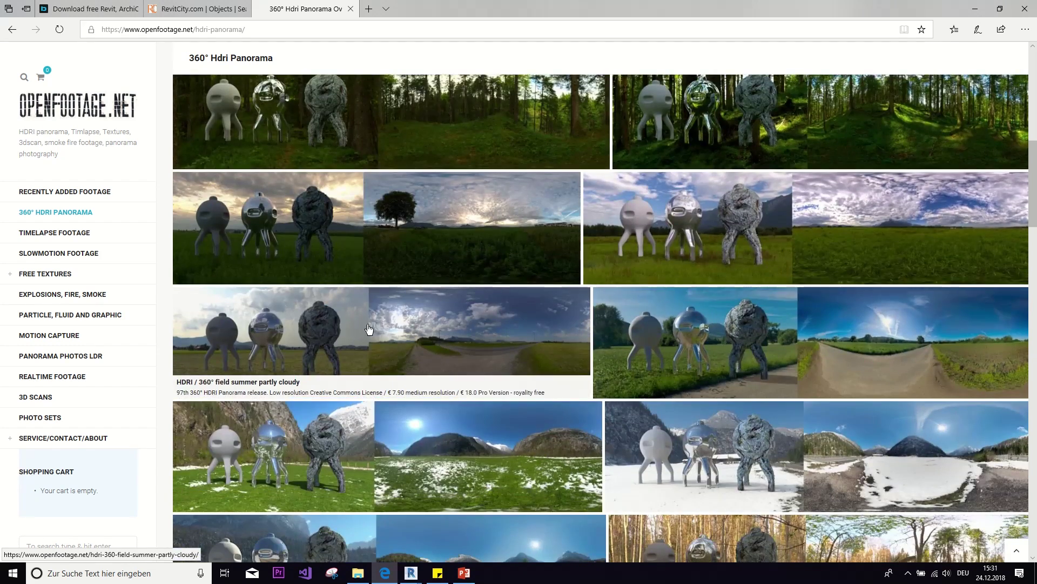
{"action": "scroll", "coordinate": [366, 324], "scroll_direction": "up", "scroll_amount": 3}
{"action": "scroll", "coordinate": [367, 324], "scroll_direction": "up", "scroll_amount": 4}
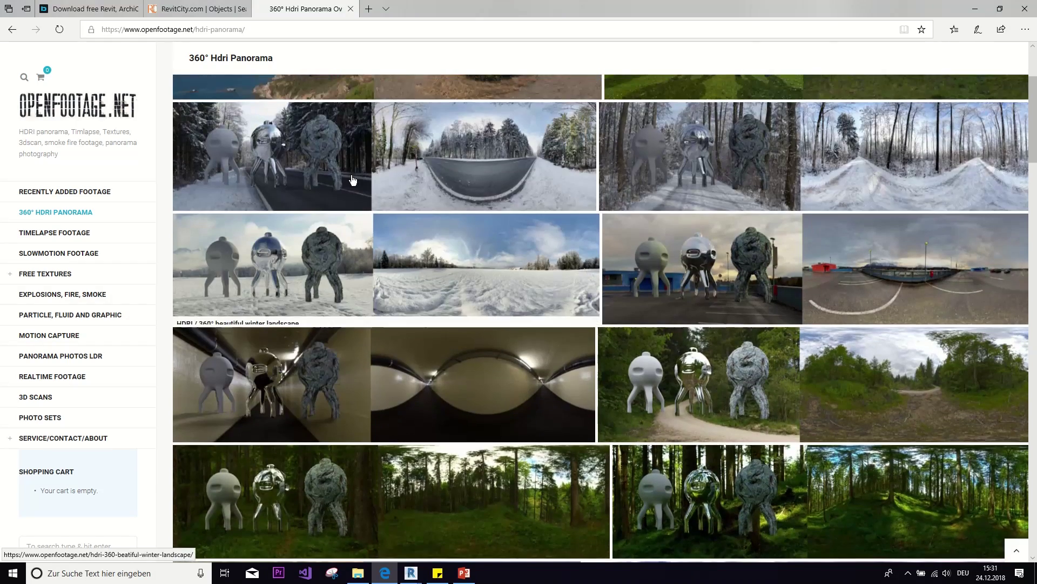
{"action": "left_click", "coordinate": [976, 9]}
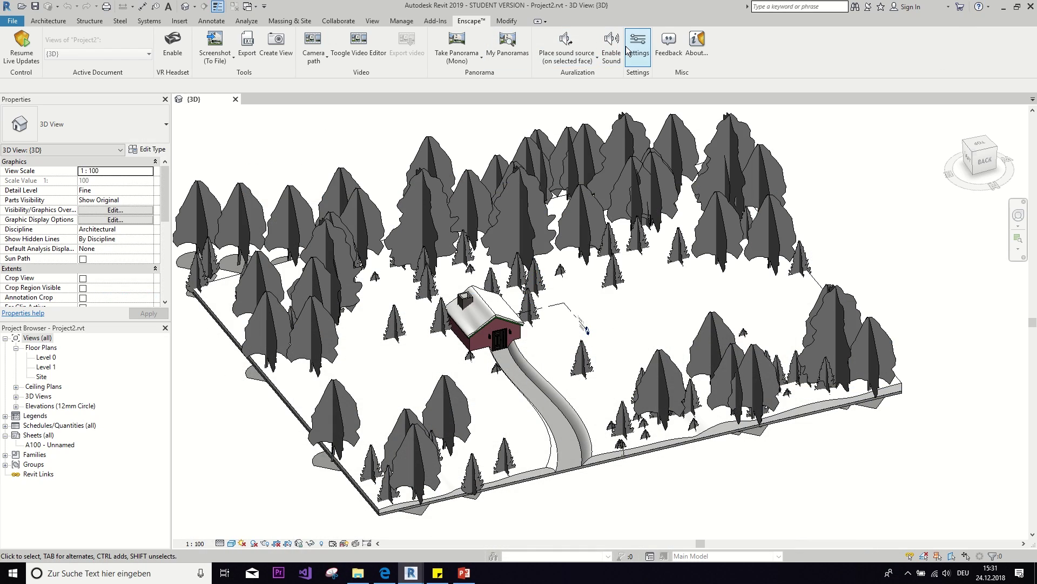
Load 00308_OpenfootageNET_GoisNight_low.hdr as Enscape's Atmosphere skybox and resume live updates
{"action": "left_click", "coordinate": [625, 47]}
{"action": "left_click", "coordinate": [295, 103]}
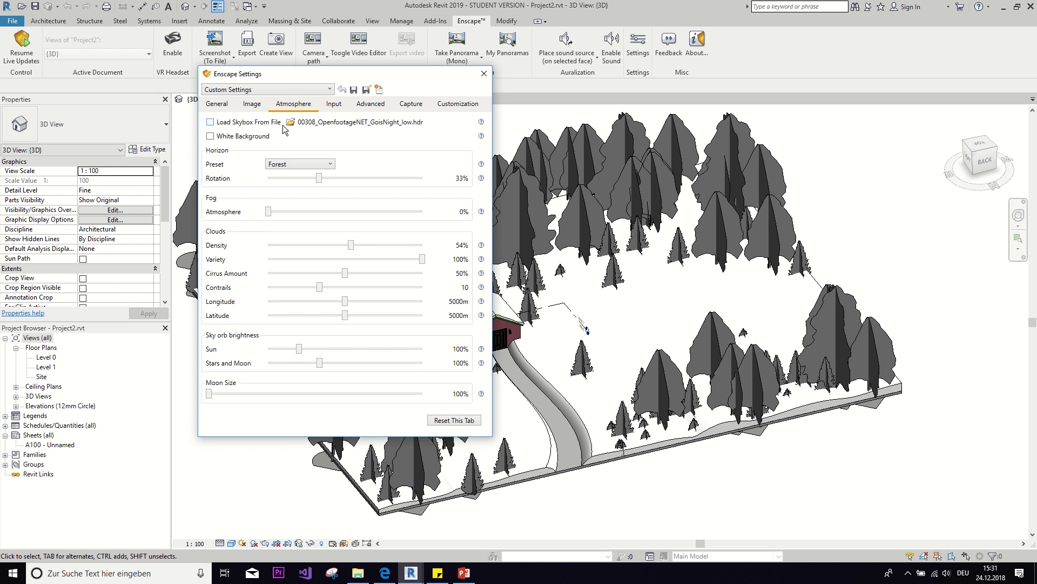
{"action": "left_click", "coordinate": [291, 122]}
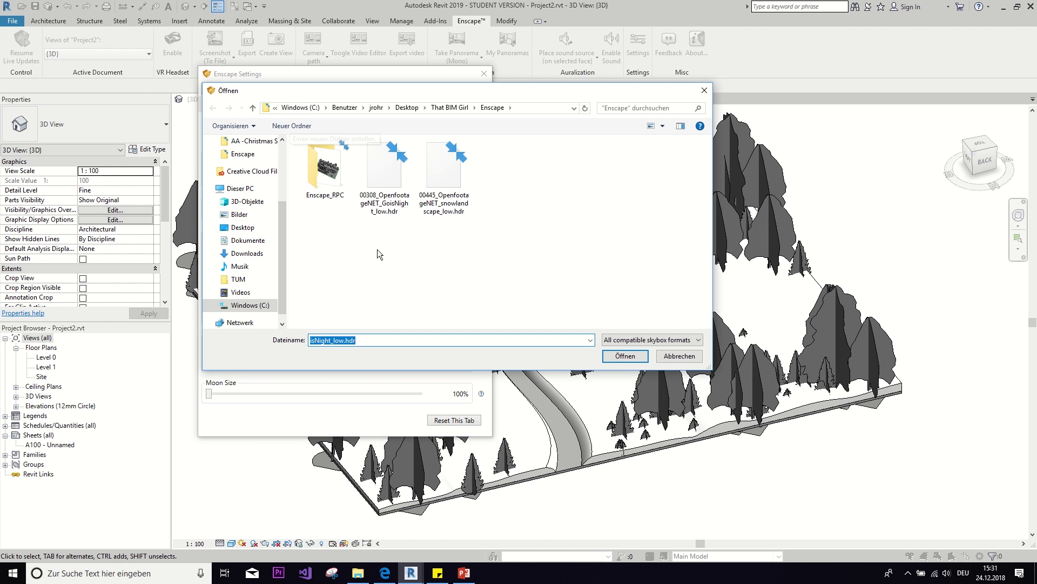
{"action": "left_click", "coordinate": [665, 356]}
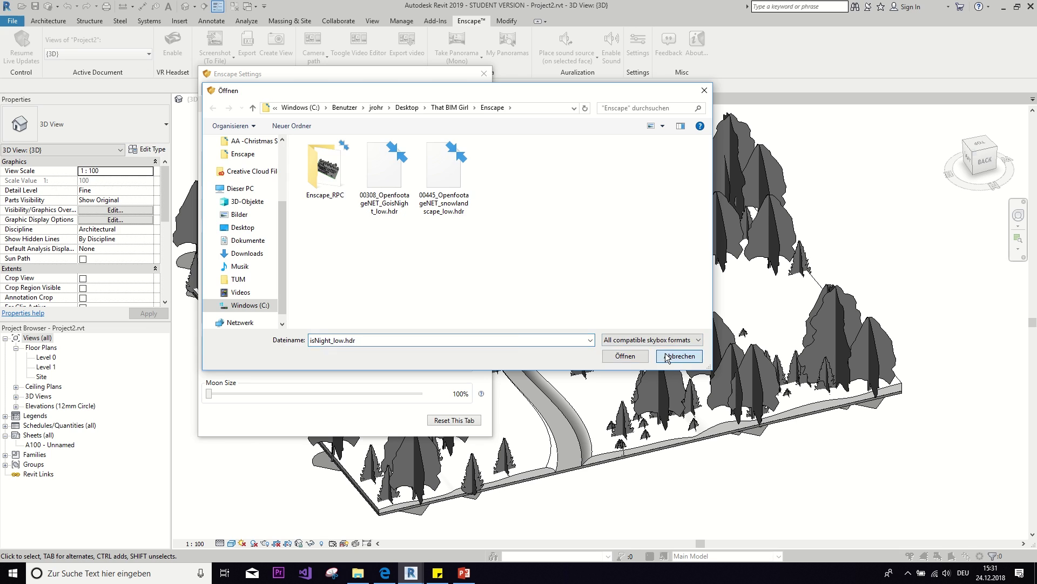
{"action": "left_click", "coordinate": [210, 122]}
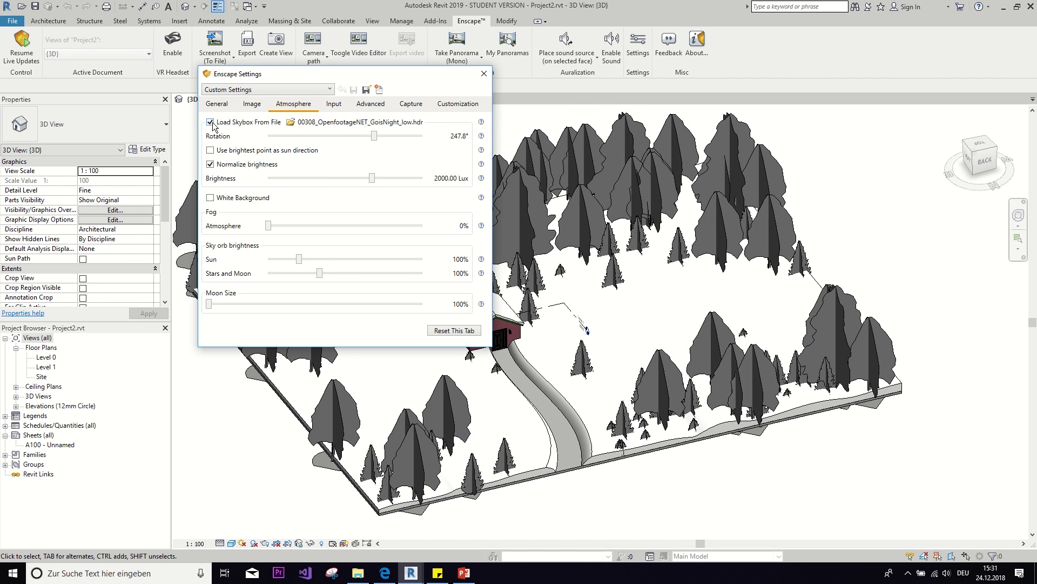
{"action": "left_click", "coordinate": [484, 74]}
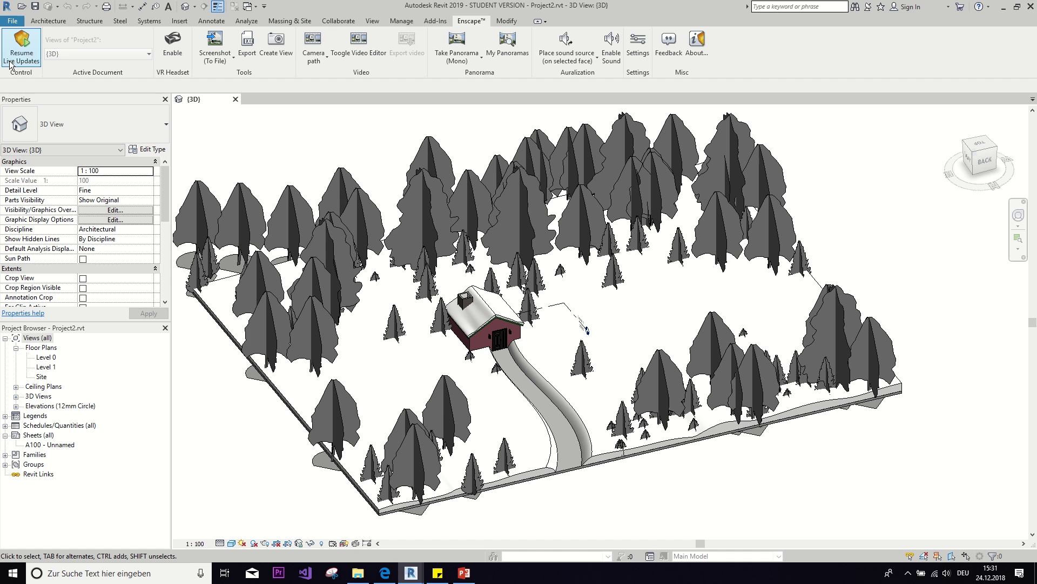
{"action": "left_click", "coordinate": [21, 46]}
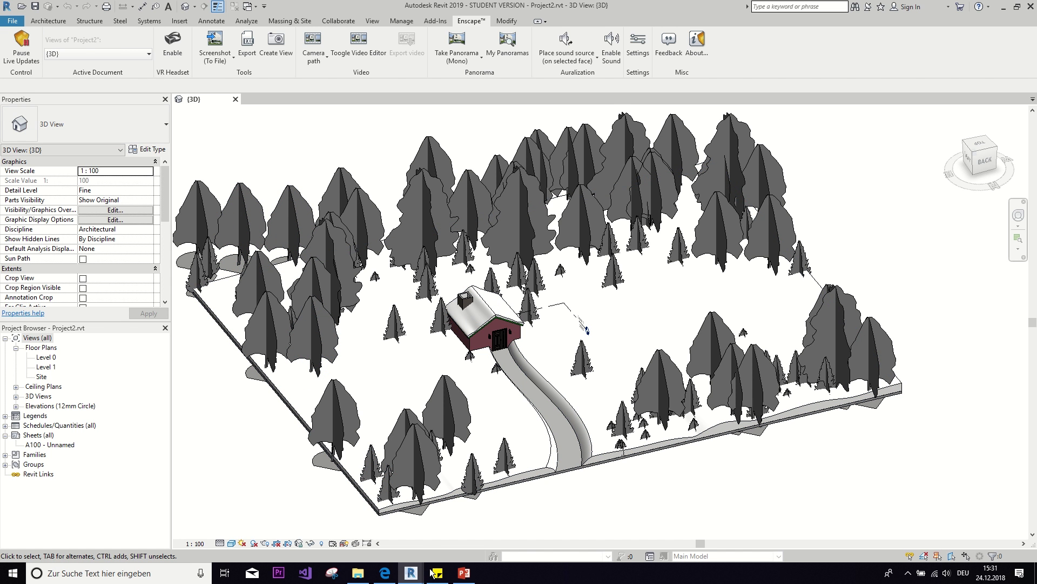
In the Enscape walkthrough, look up at the starry night sky and back down to the horizon
{"action": "mouse_move", "coordinate": [411, 573]}
{"action": "left_click", "coordinate": [449, 528]}
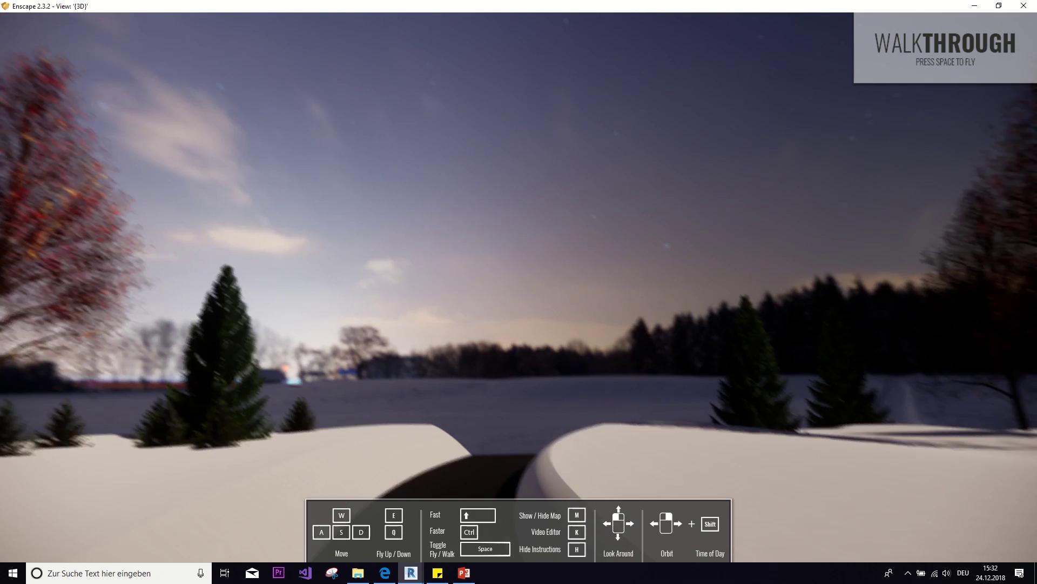
{"action": "left_click_drag", "start_coordinate": [519, 291], "coordinate": [476, 165]}
{"action": "left_click_drag", "start_coordinate": [388, 275], "coordinate": [413, 232]}
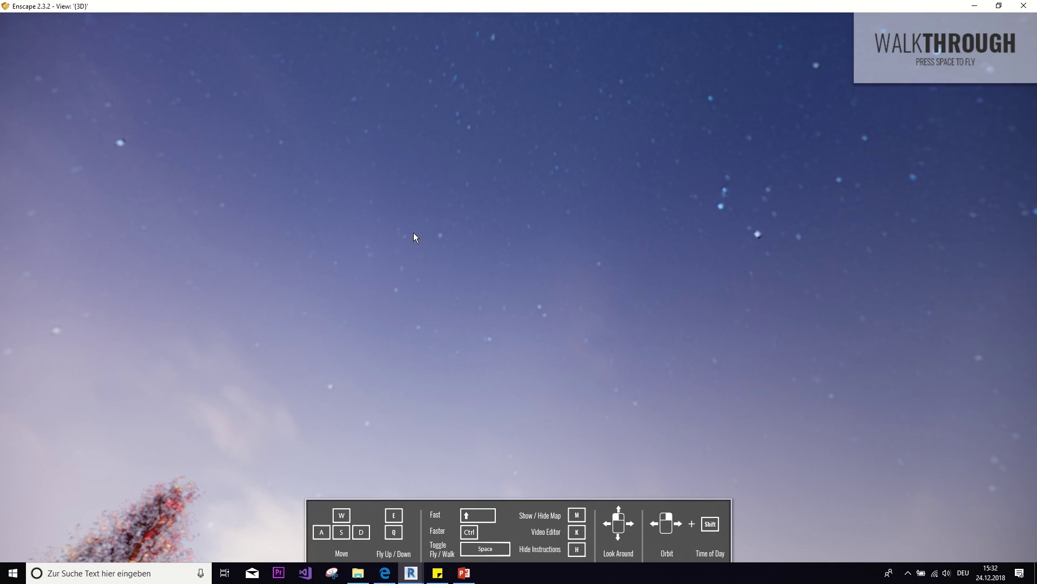
{"action": "left_click_drag", "start_coordinate": [581, 252], "coordinate": [614, 220]}
Turn toward the red-brick cottage, centre it down the path and step back
{"action": "left_click_drag", "start_coordinate": [502, 135], "coordinate": [666, 96]}
{"action": "left_click_drag", "start_coordinate": [211, 152], "coordinate": [114, 140]}
{"action": "left_click_drag", "start_coordinate": [519, 292], "coordinate": [627, 372]}
{"action": "key", "text": "s"}
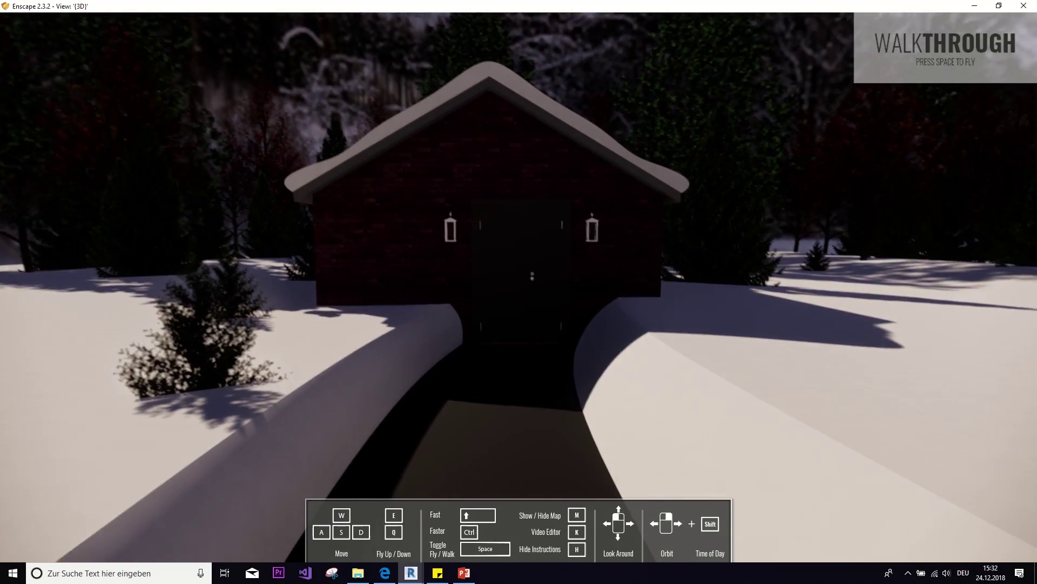